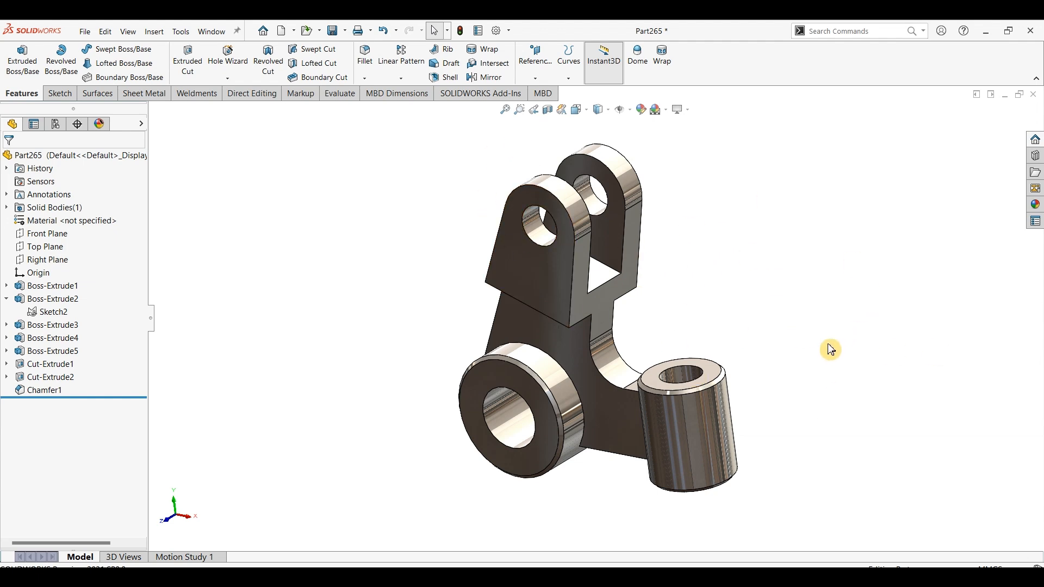
Check the Part265 dimension drawing in the PDF viewer, return to SOLIDWORKS and create a new part document
left_click(522, 582)
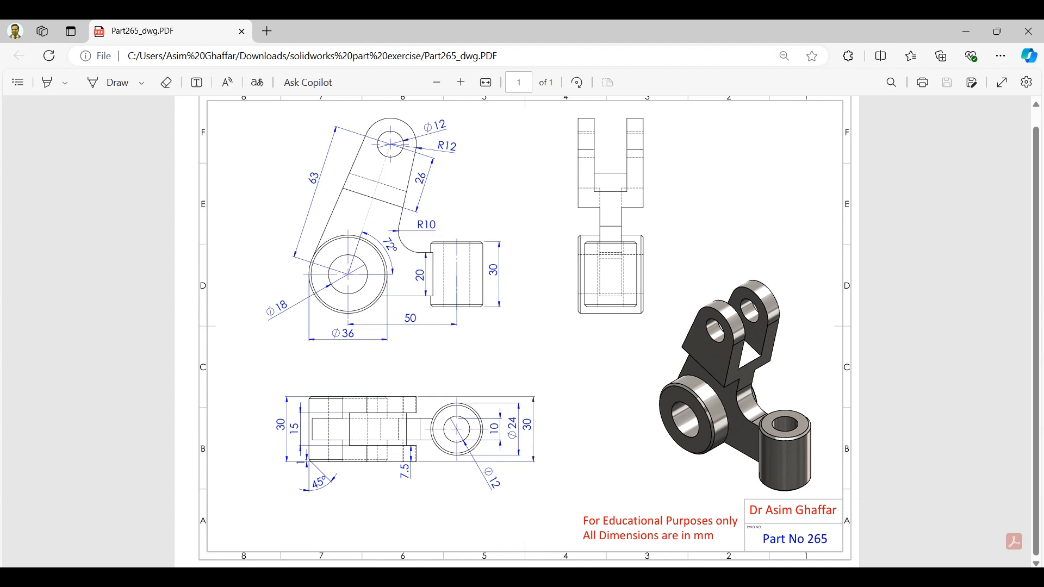
left_click(966, 31)
left_click(93, 38)
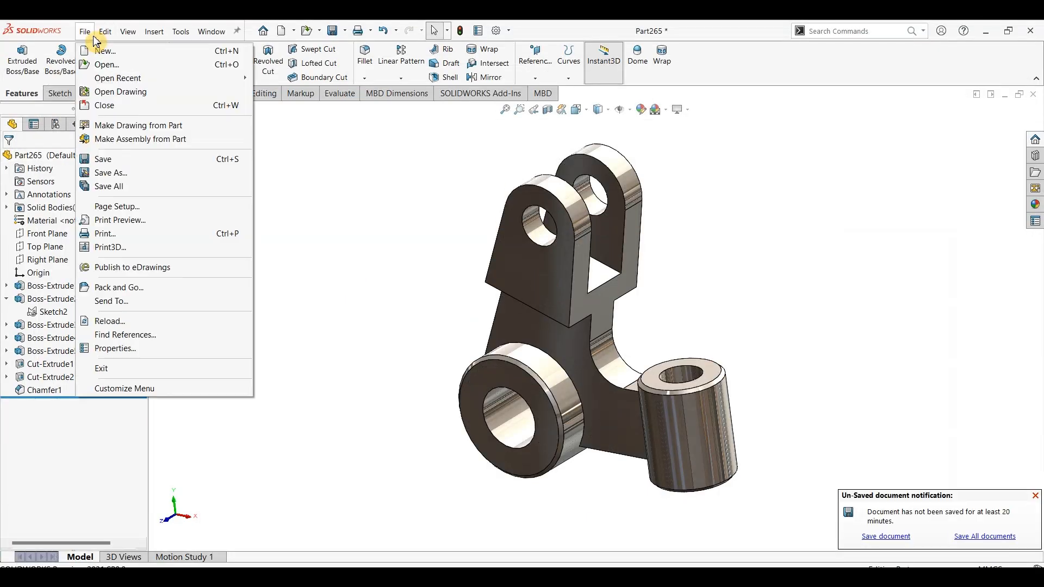
left_click(98, 50)
left_click(581, 414)
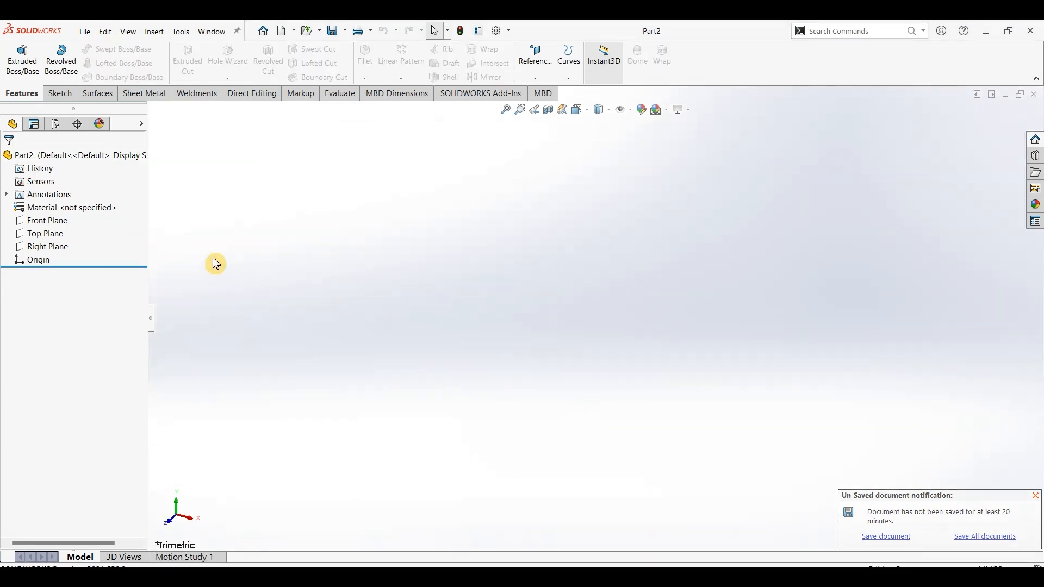
Start a sketch on the Top Plane and draw a circle about 76 mm in diameter centred on the origin
left_click(47, 234)
left_click(59, 93)
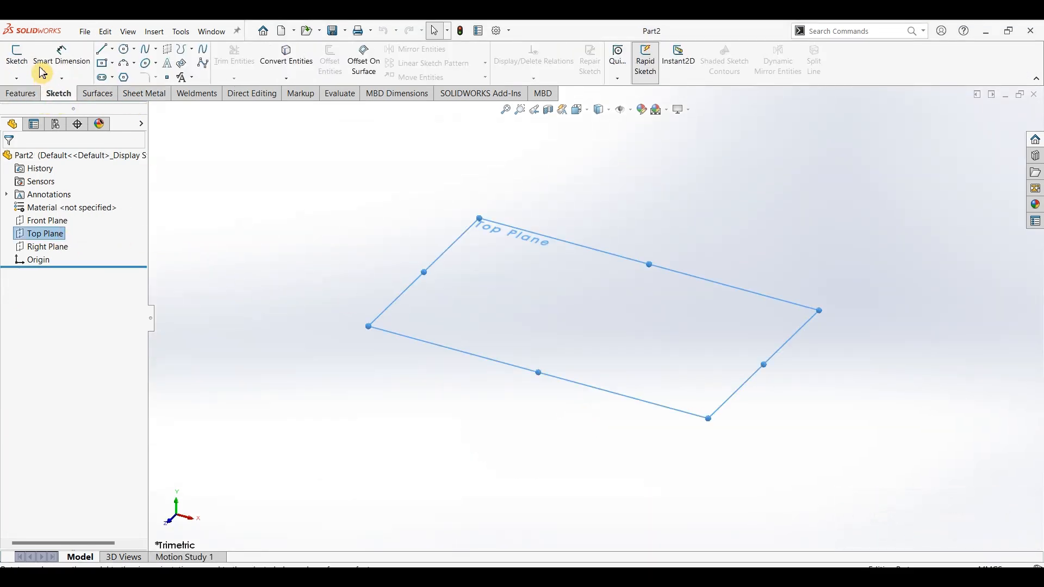
left_click(17, 54)
left_click(126, 49)
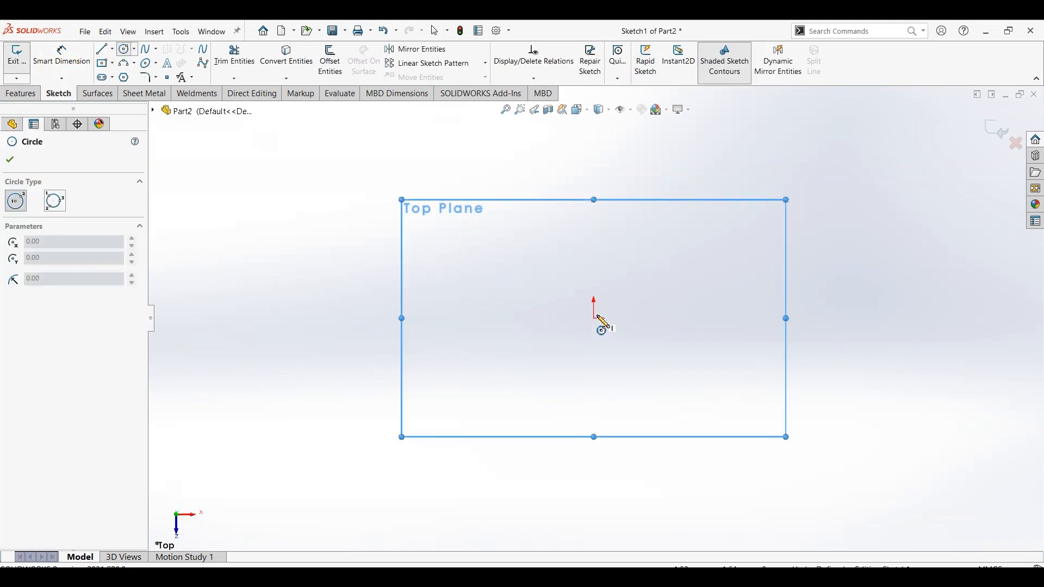
left_click(595, 319)
left_click(651, 262)
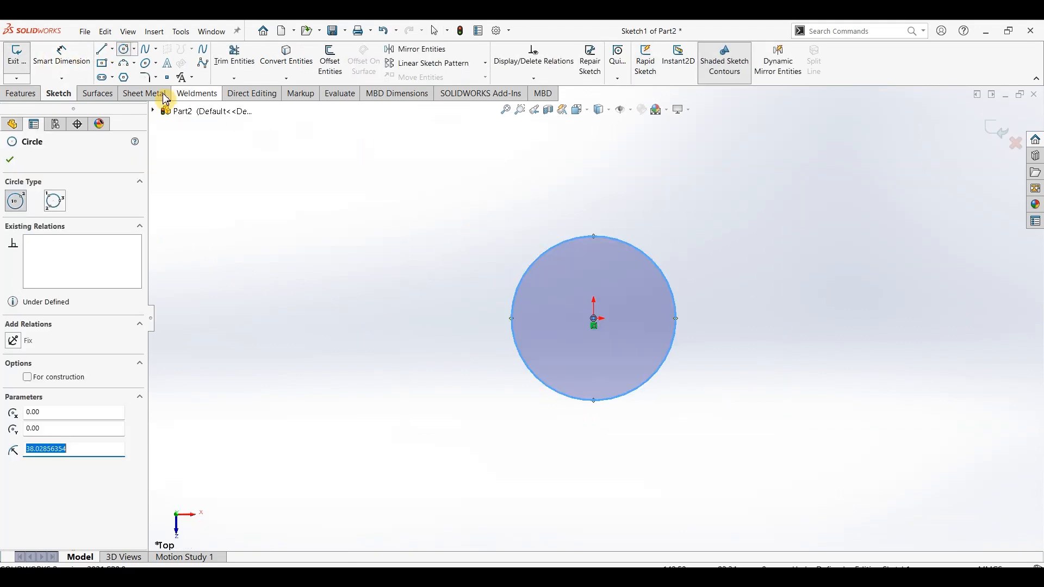
Dimension the origin-centred circle to a diameter of 24 mm
left_click(61, 54)
left_click(629, 249)
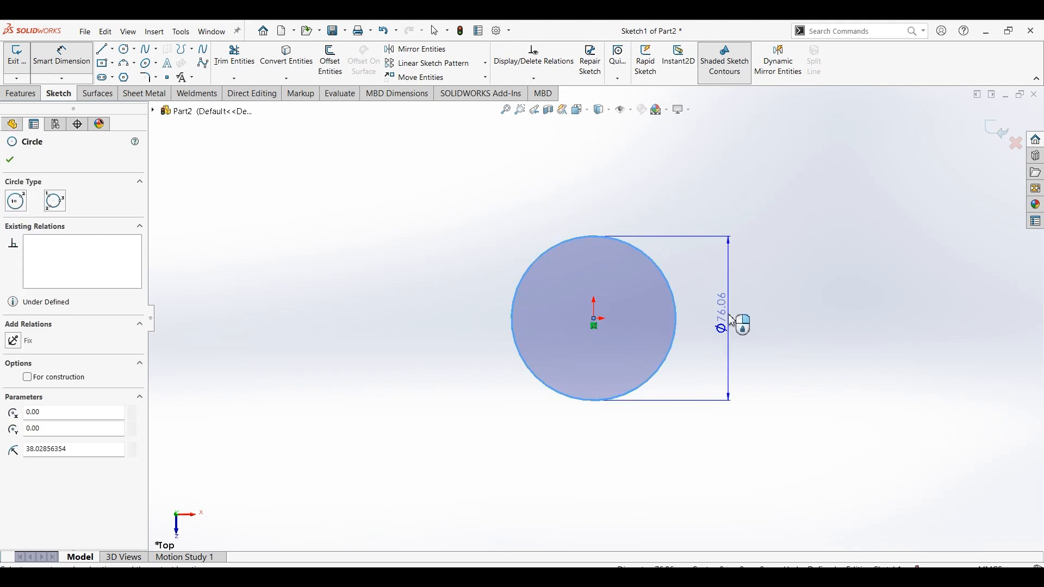
left_click(731, 322)
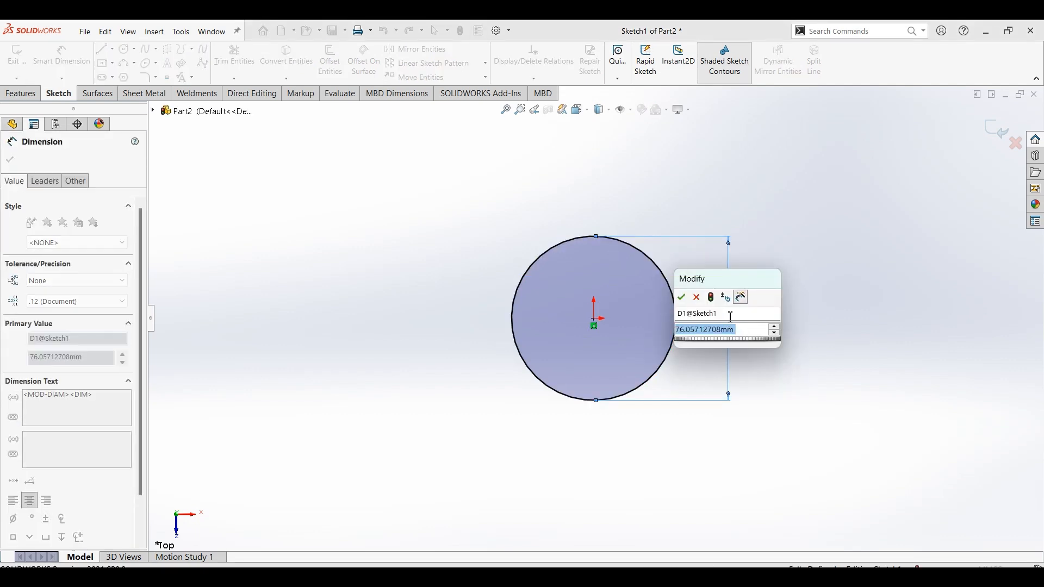
type("24")
key("Return")
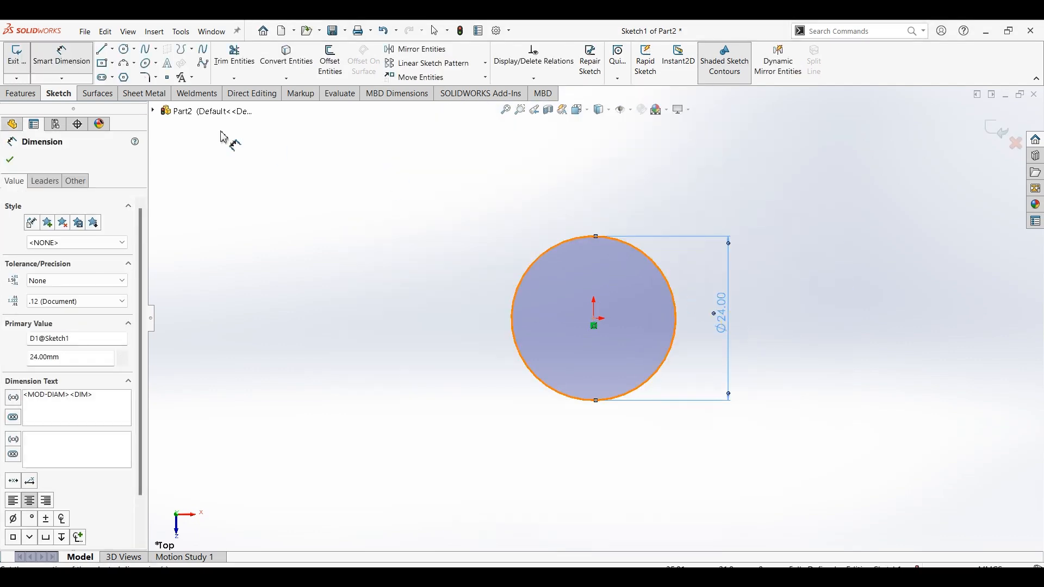
Extrude the circle as a boss with the Mid Plane end condition and a depth of 30 mm
left_click(22, 95)
left_click(23, 59)
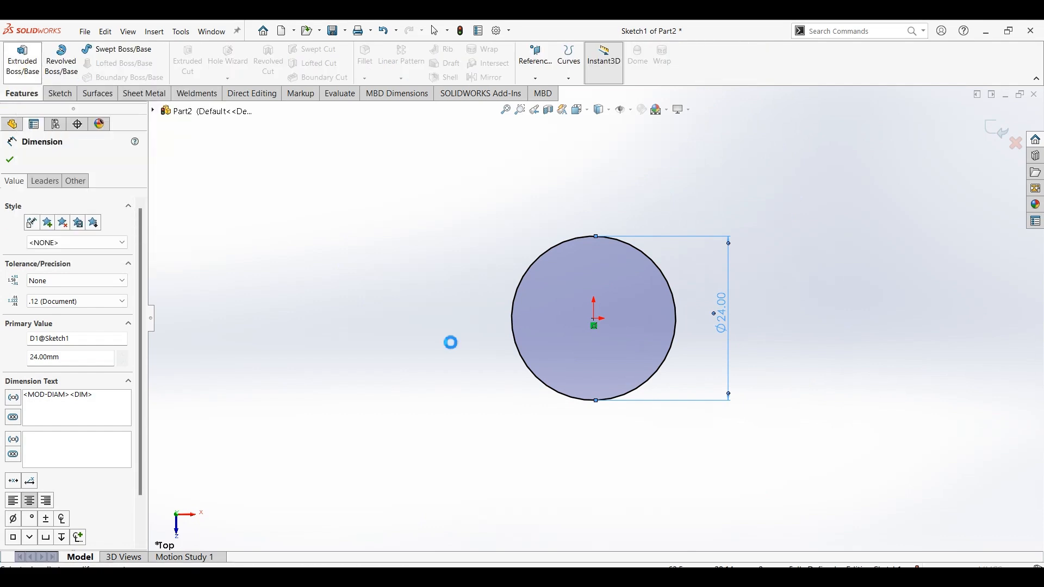
left_click(78, 236)
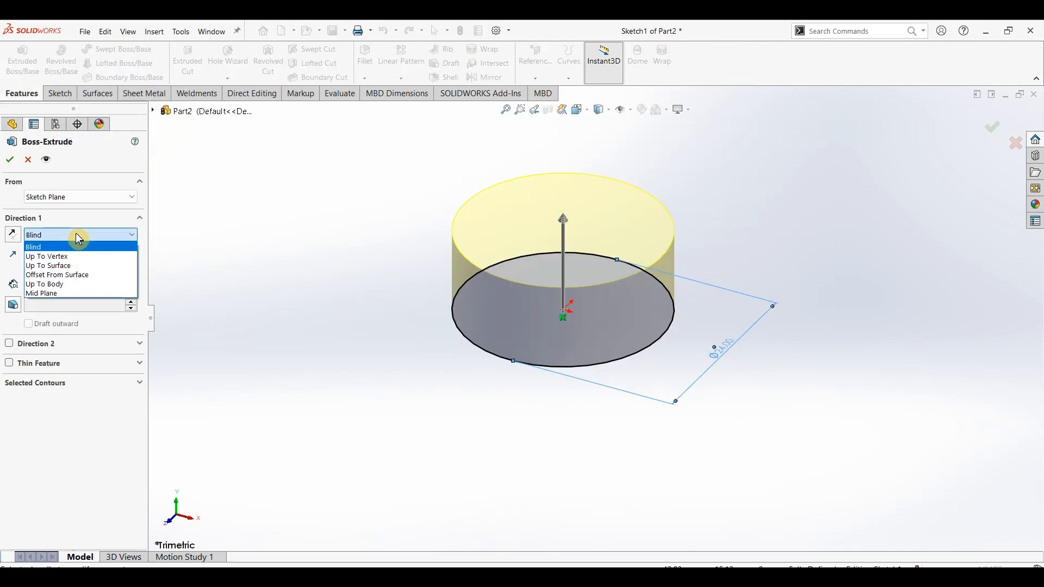
left_click(52, 294)
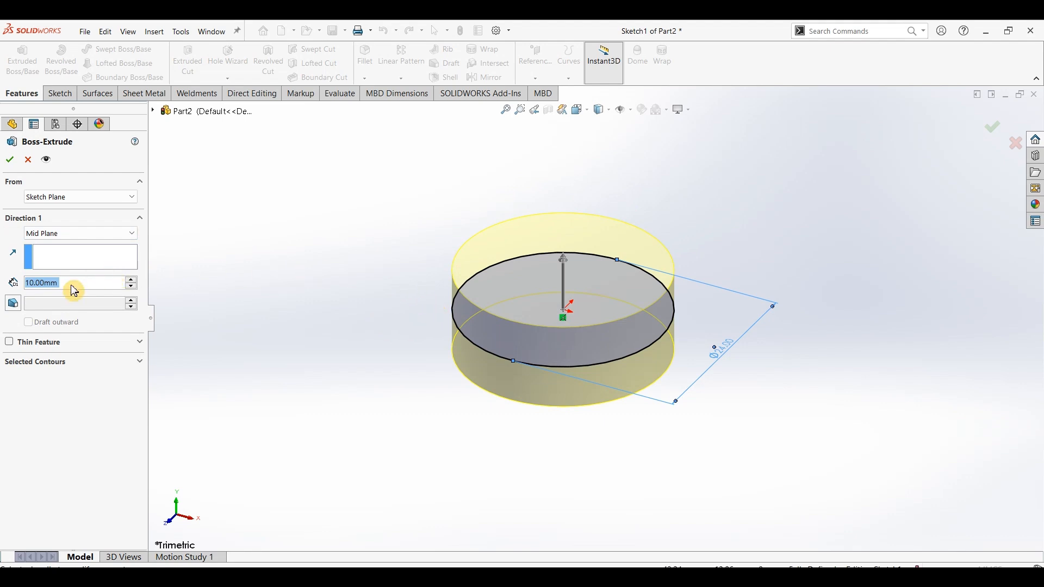
type("30")
key("Return")
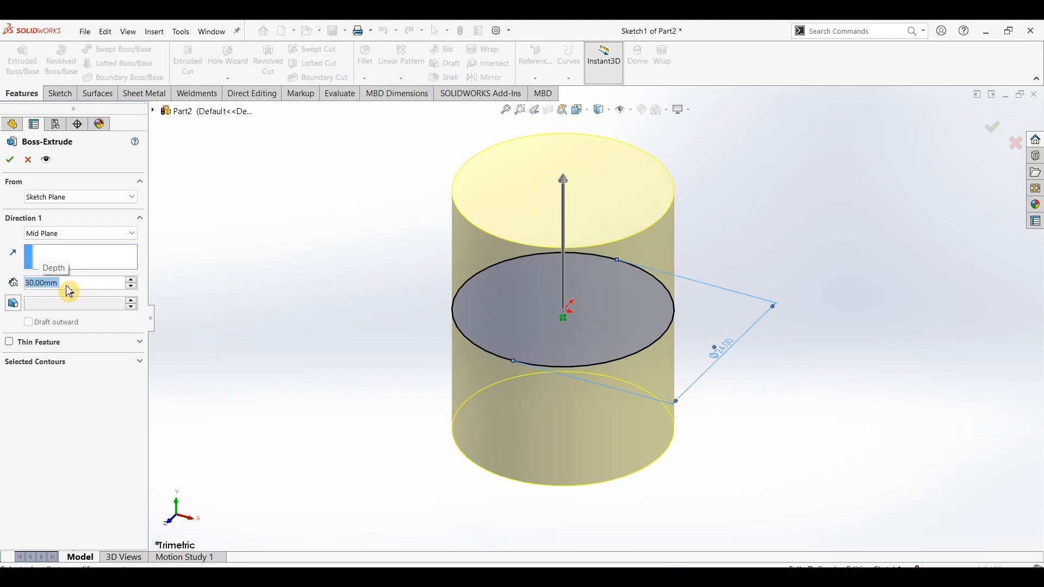
left_click(10, 159)
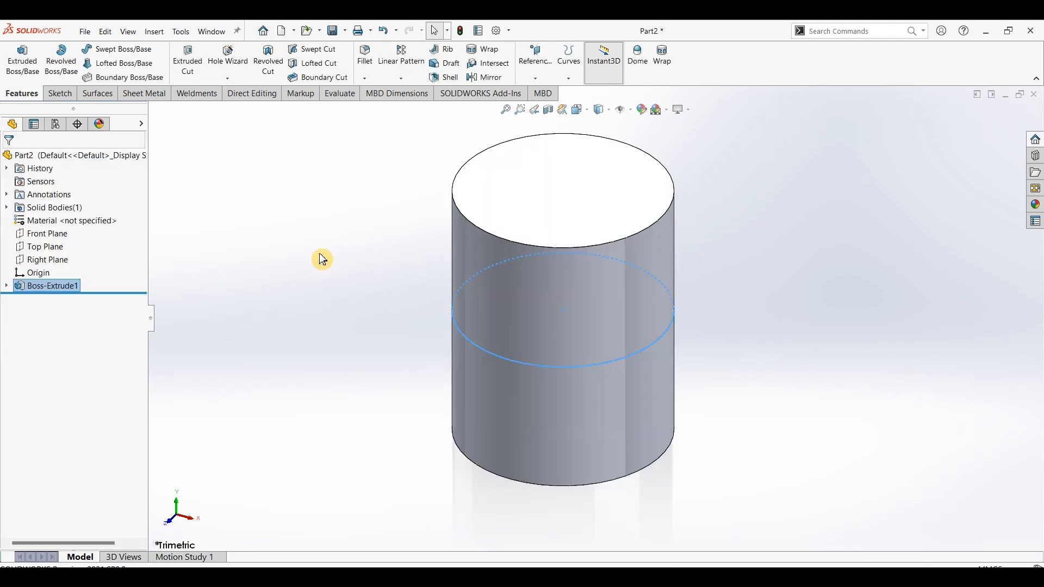
Enlarge the Front Plane's outline up and away from the cylinder and open a new sketch on that plane
scroll(322, 260, "up", 3)
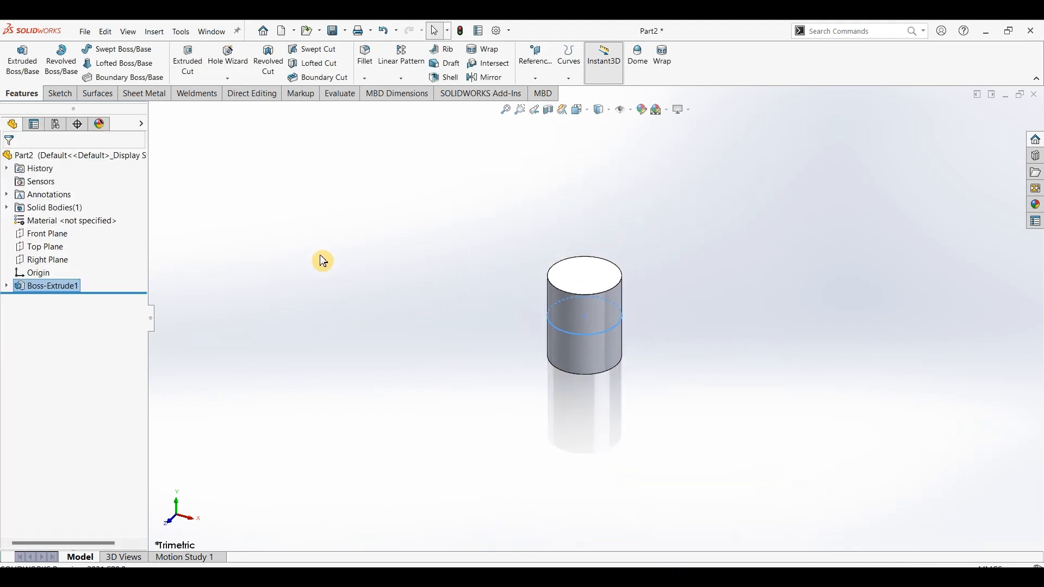
left_click(63, 239)
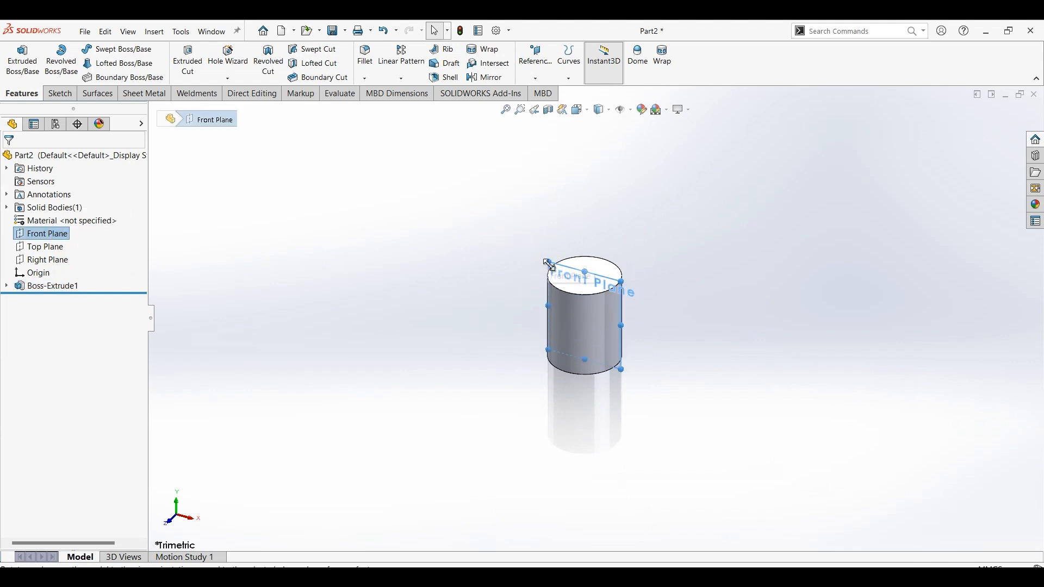
left_click_drag(549, 264, 415, 146)
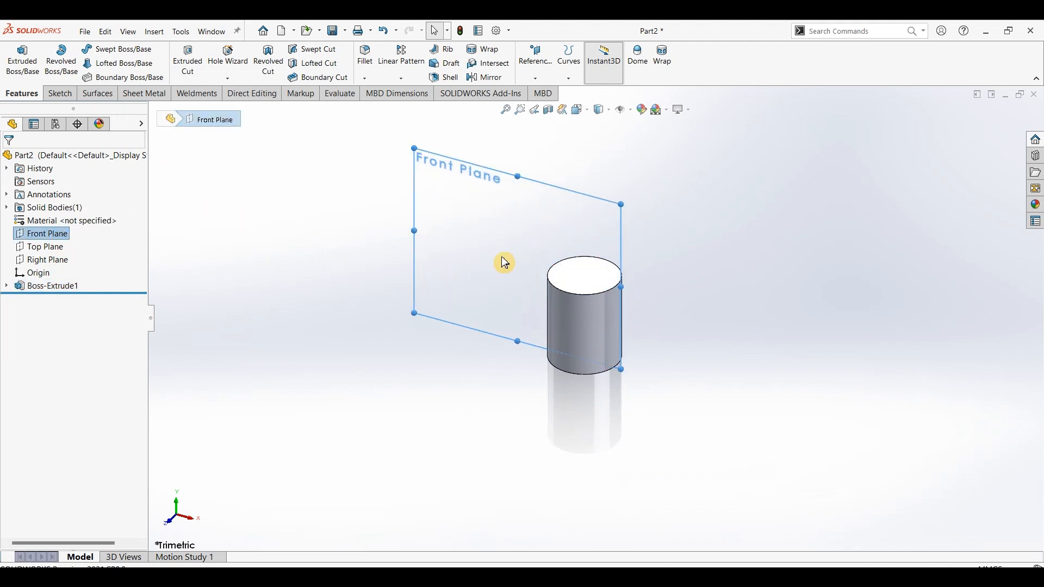
left_click(60, 93)
left_click(16, 56)
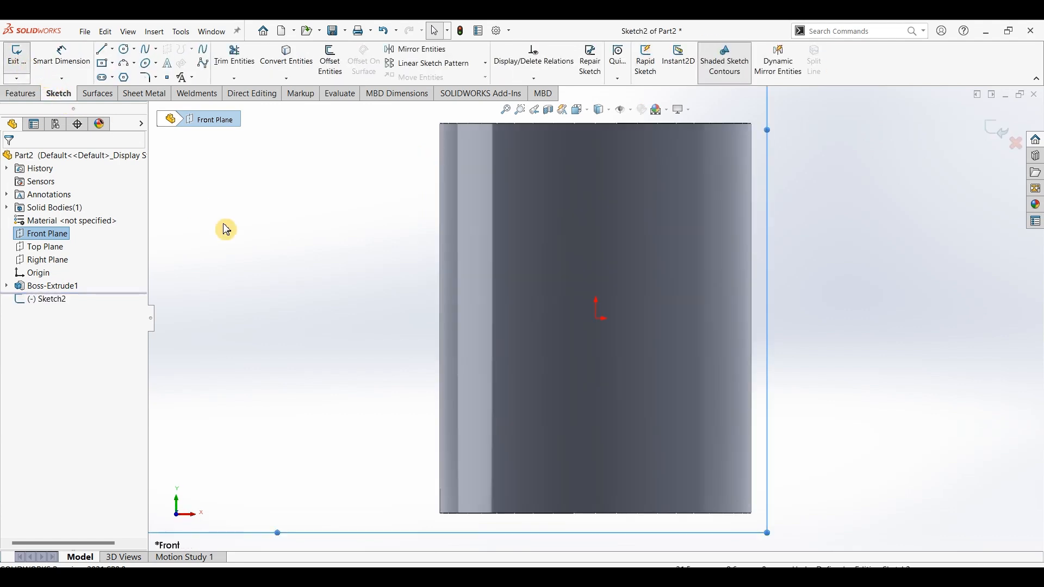
scroll(480, 223, "up", 3)
scroll(497, 211, "down", 2)
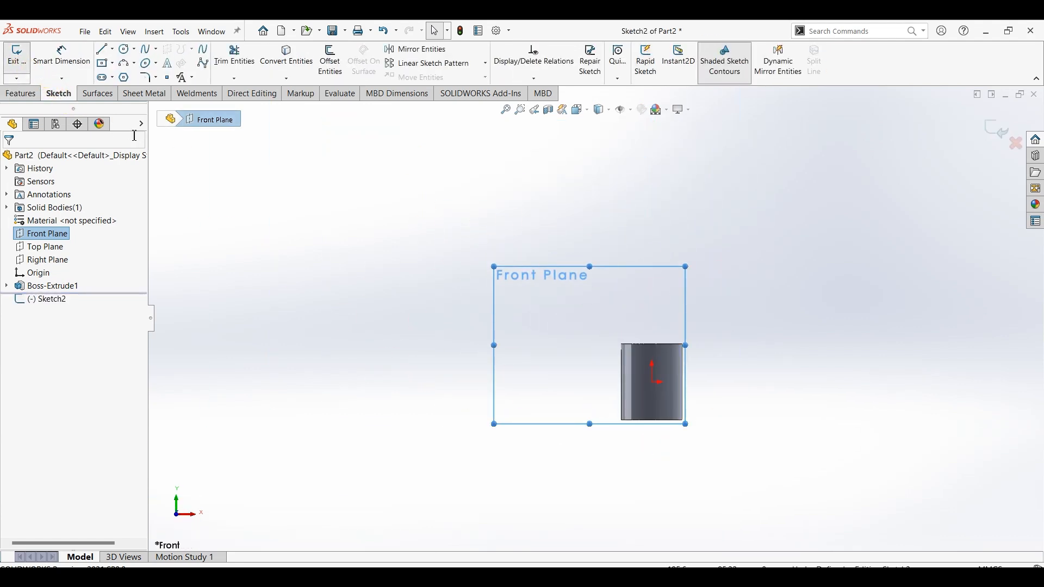
Draw a horizontal centerline about 74 mm leftward from the origin, continued by one about 83 mm long rising rightward at about 65°
left_click(113, 50)
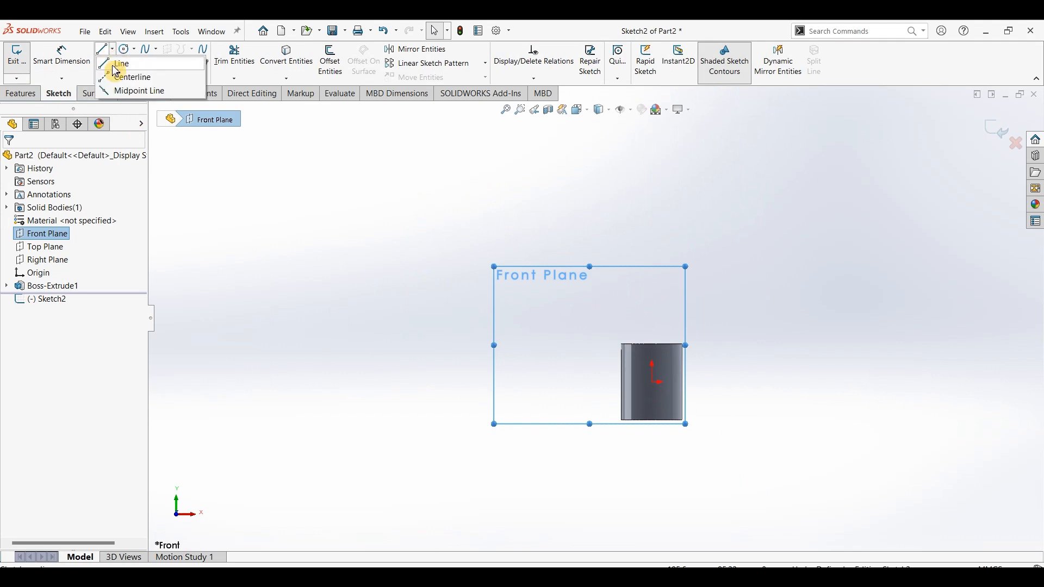
left_click(113, 74)
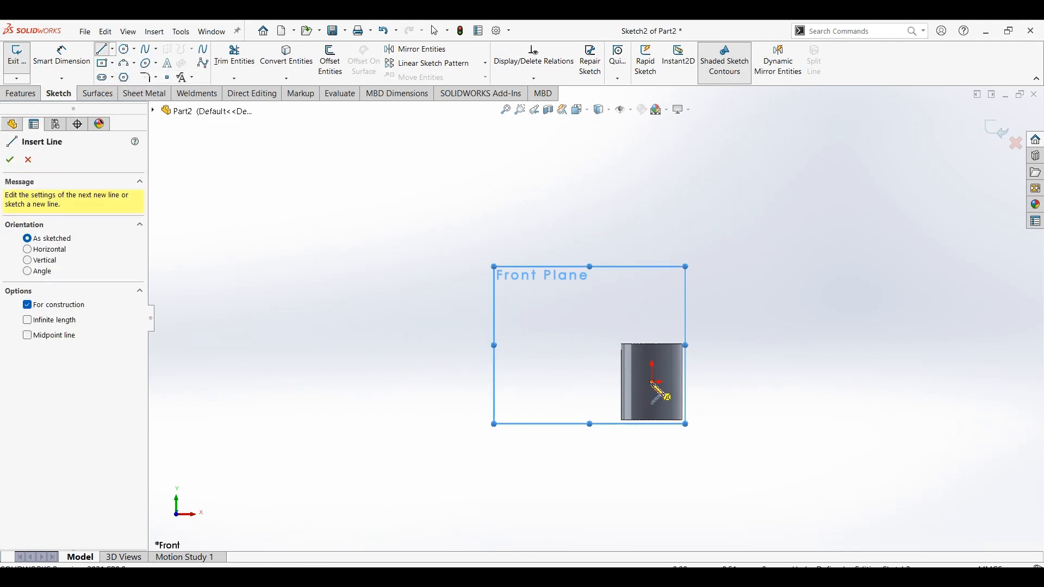
left_click(653, 383)
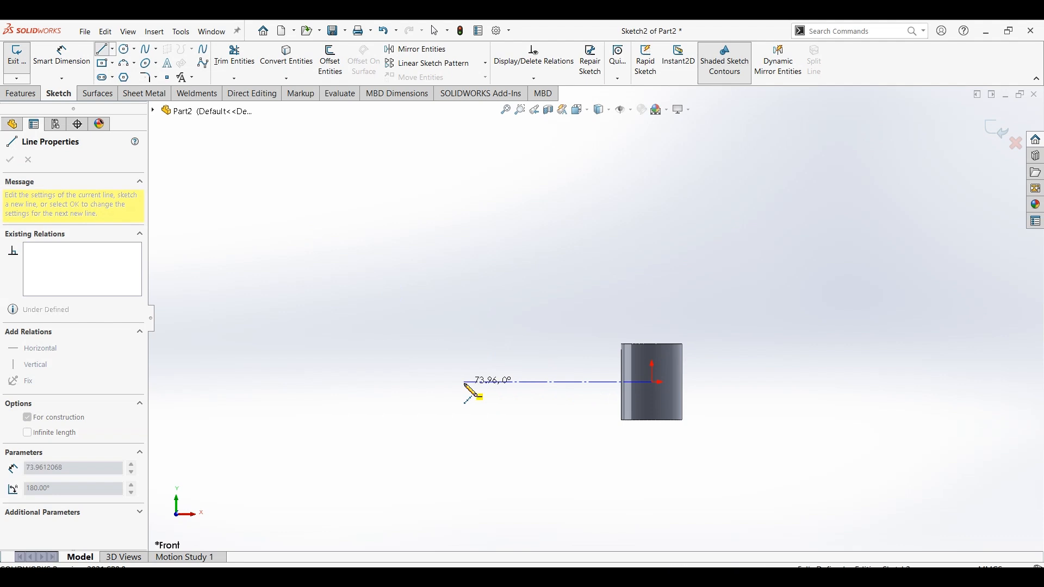
left_click(465, 383)
left_click(554, 191)
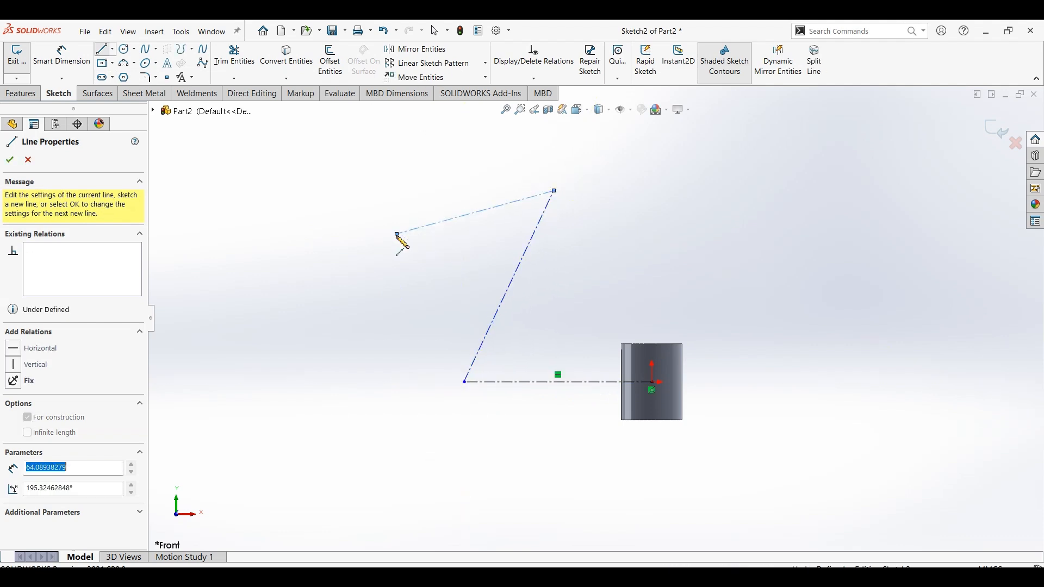
key("Escape")
Dimension the angle between the horizontal and inclined centerlines to 72°
left_click(49, 54)
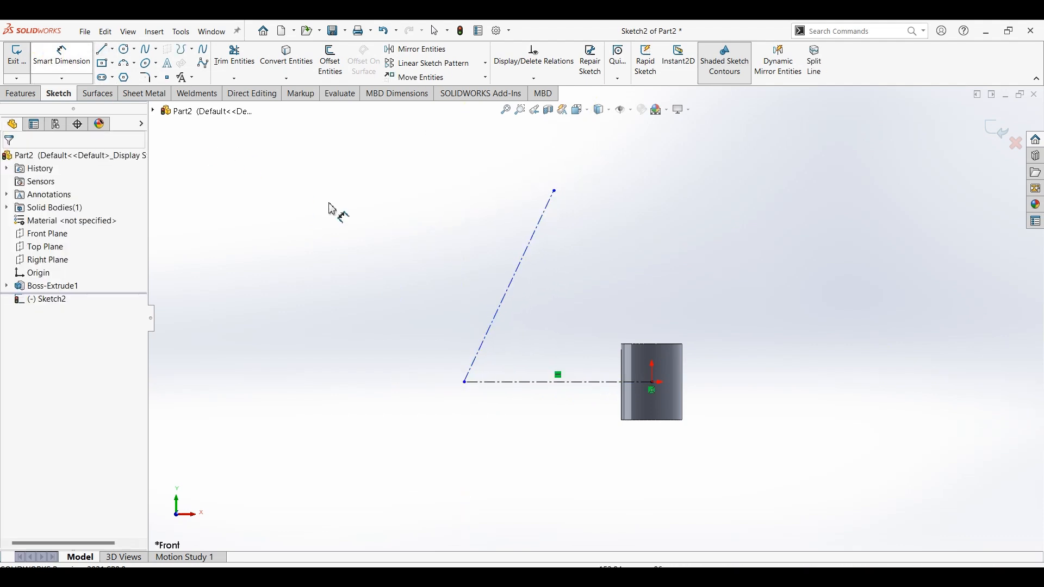
left_click(504, 387)
left_click(486, 338)
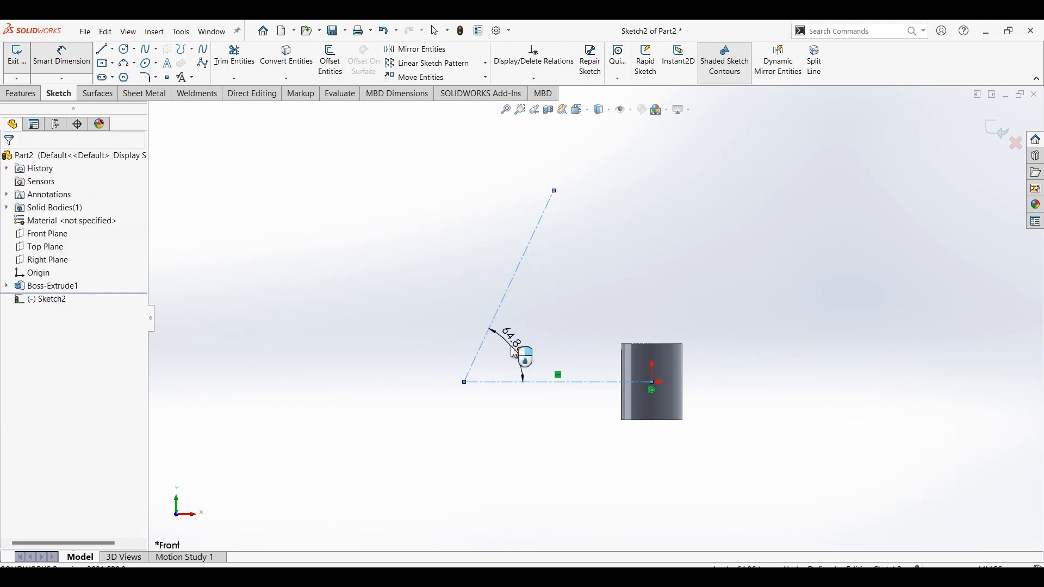
left_click(515, 352)
type("72")
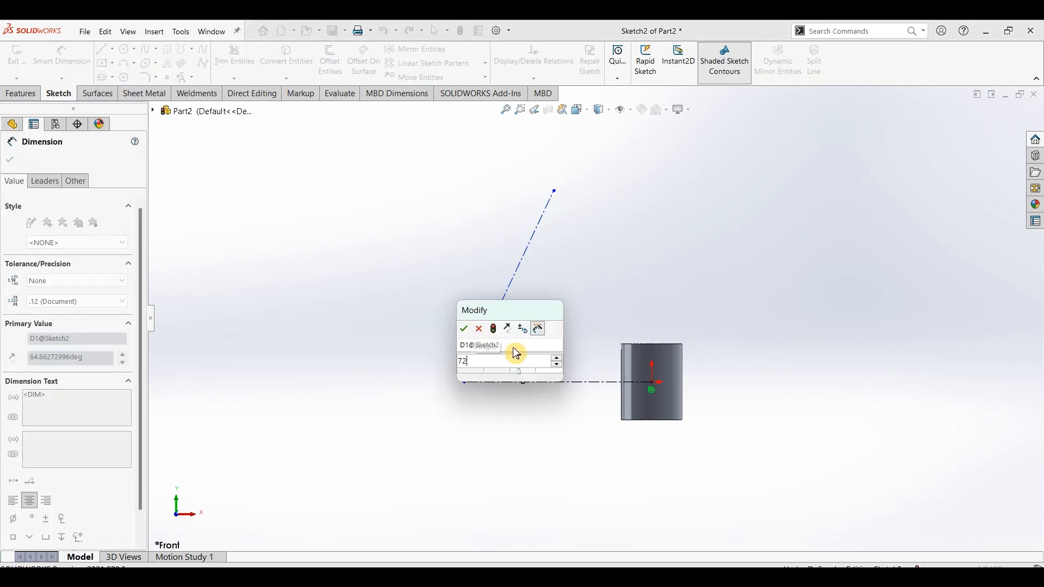
key("Return")
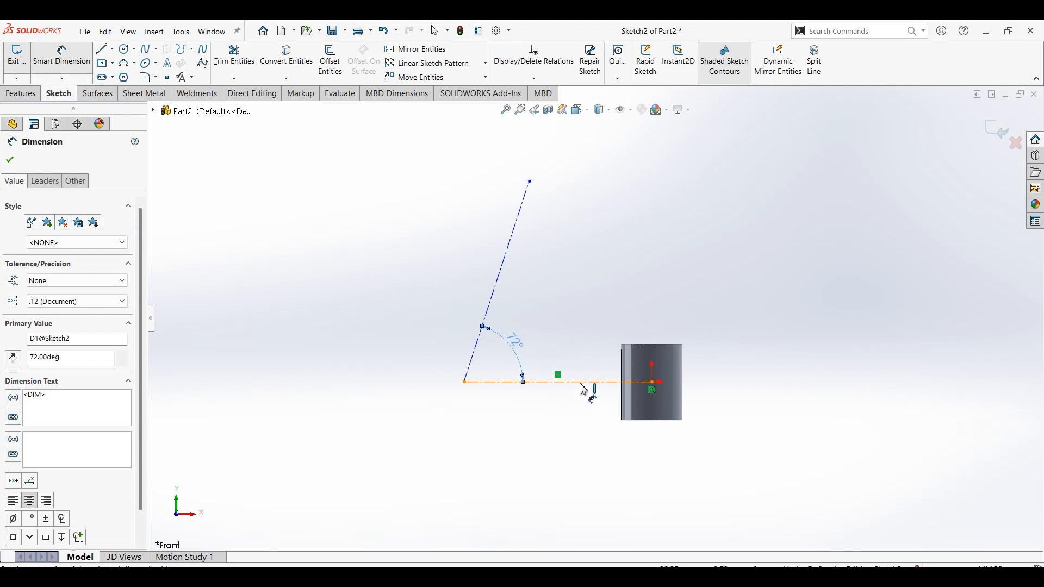
Dimension the horizontal centerline to 50 mm and the inclined centerline to 63 mm
left_click(572, 383)
left_click(572, 447)
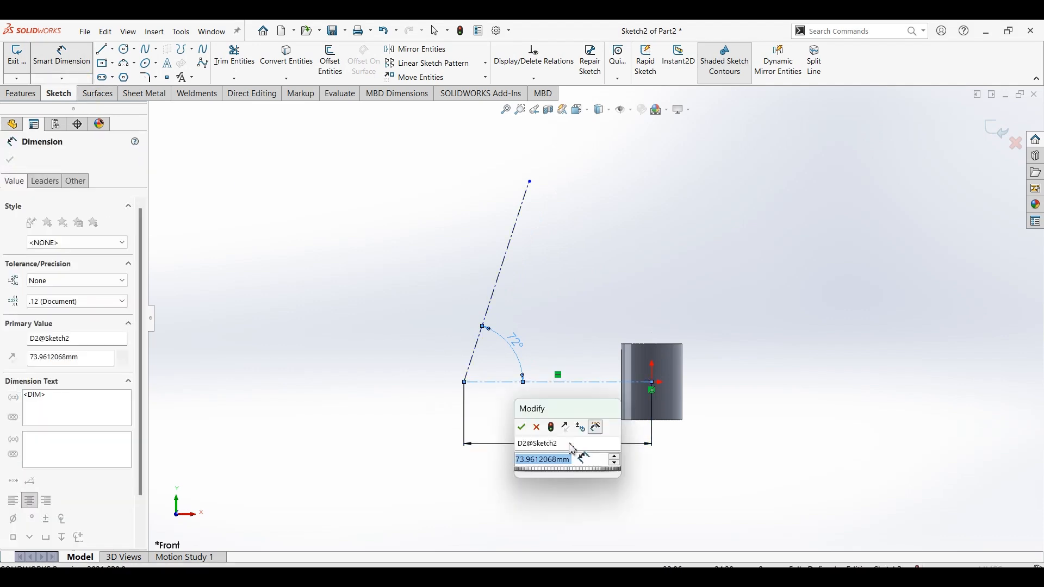
type("50")
key("Return")
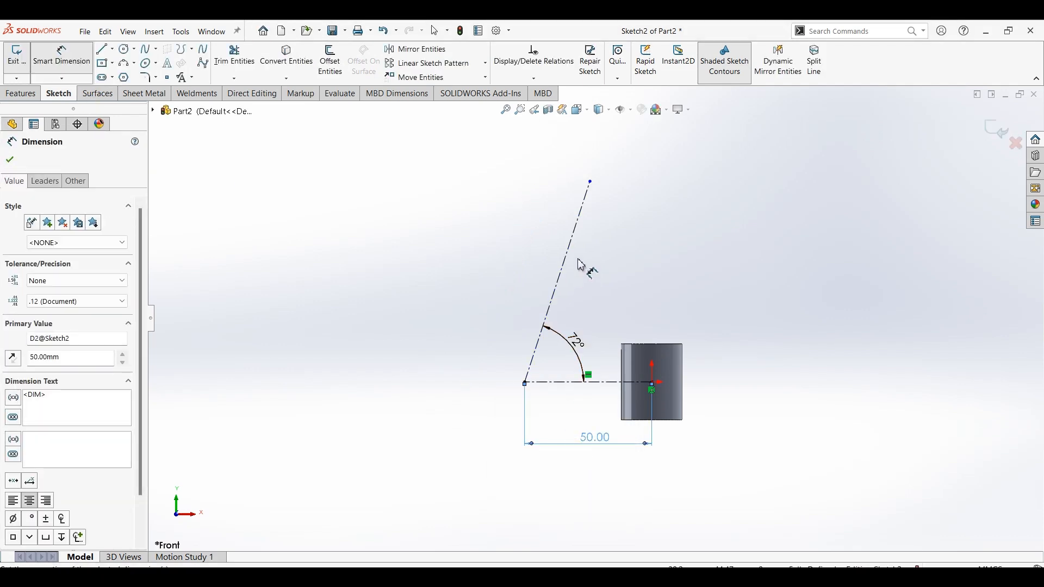
left_click(570, 253)
left_click(549, 255)
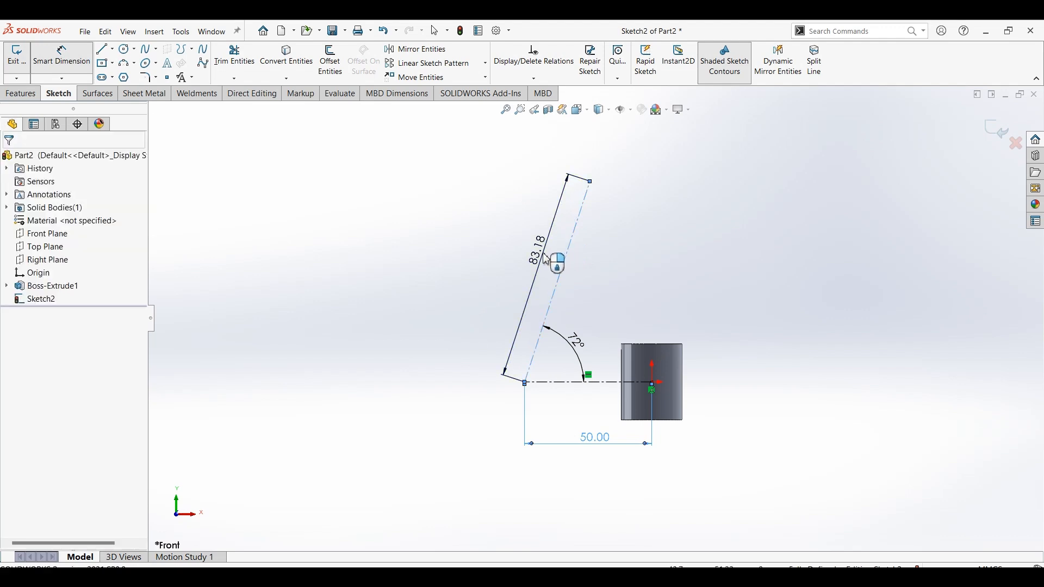
type("63")
key("Return")
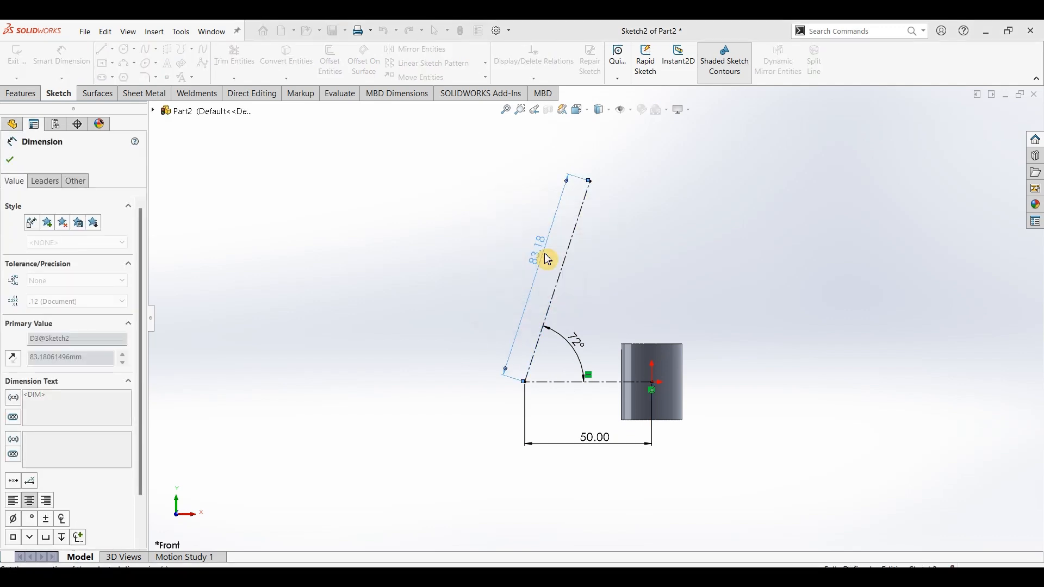
left_click(11, 160)
Draw two concentric circles, about 12 mm and 20 mm in radius, centred where the two centerlines meet
left_click(125, 48)
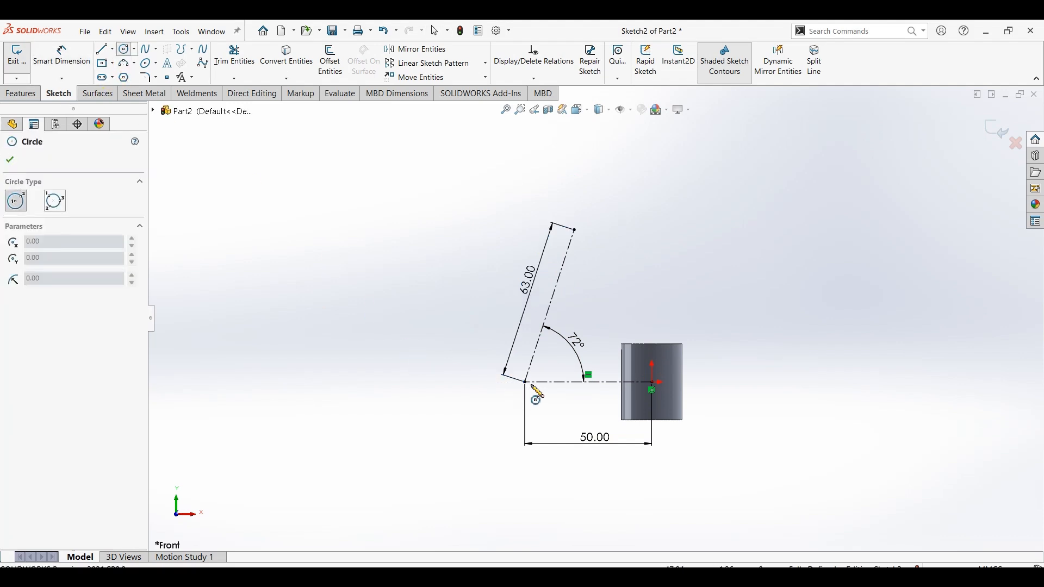
left_click(526, 383)
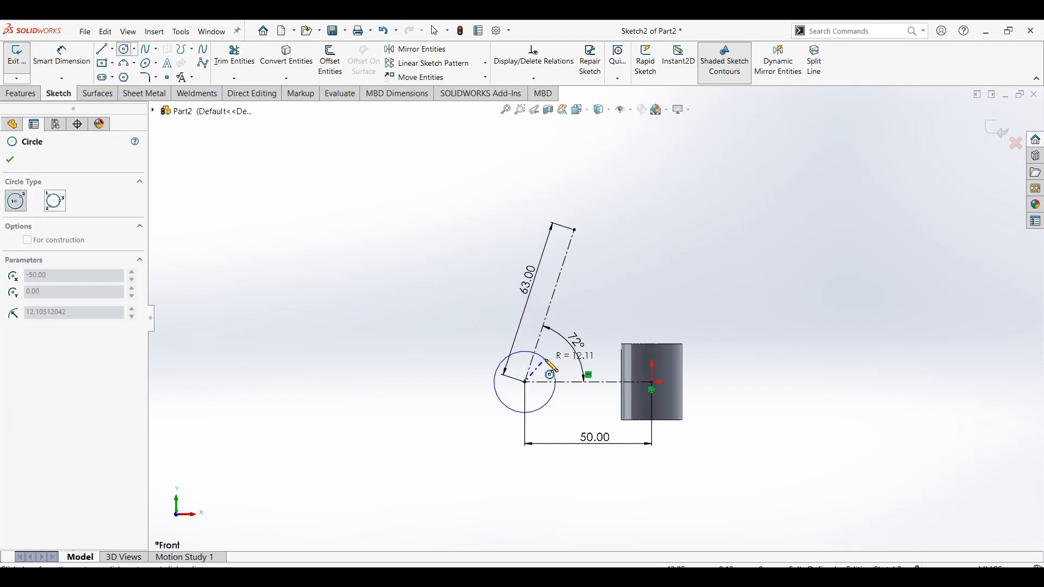
left_click(545, 359)
left_click(525, 382)
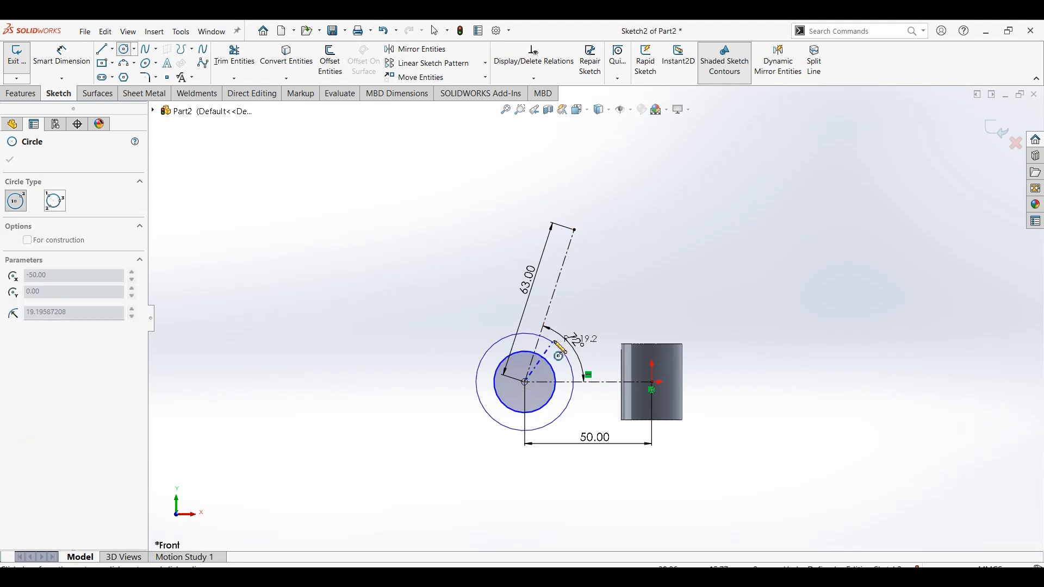
left_click(561, 346)
Dimension the two concentric circles at the centerline corner to diameters of 18 mm and 36 mm
left_click(58, 59)
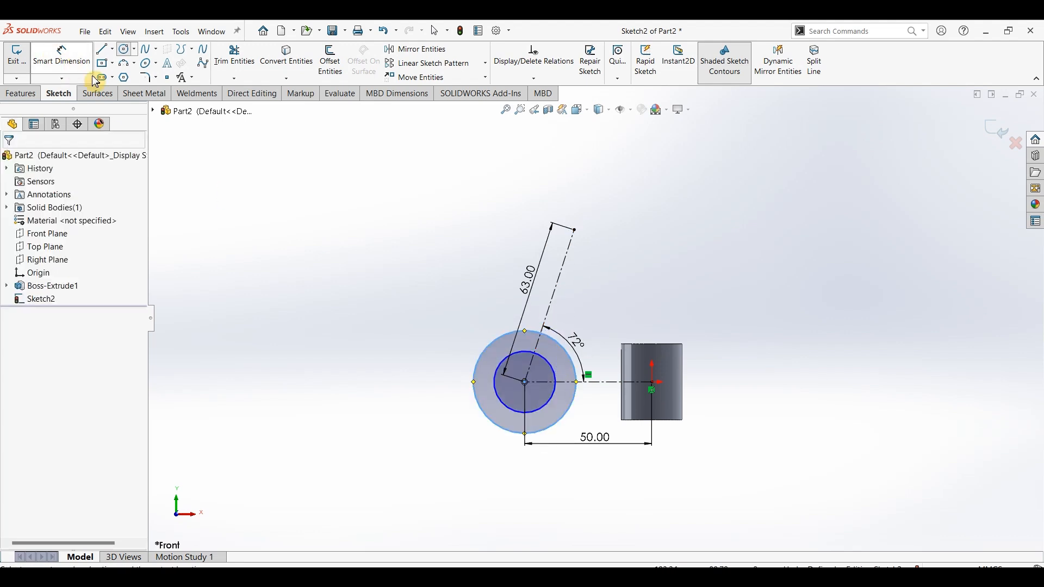
left_click(499, 366)
left_click(445, 325)
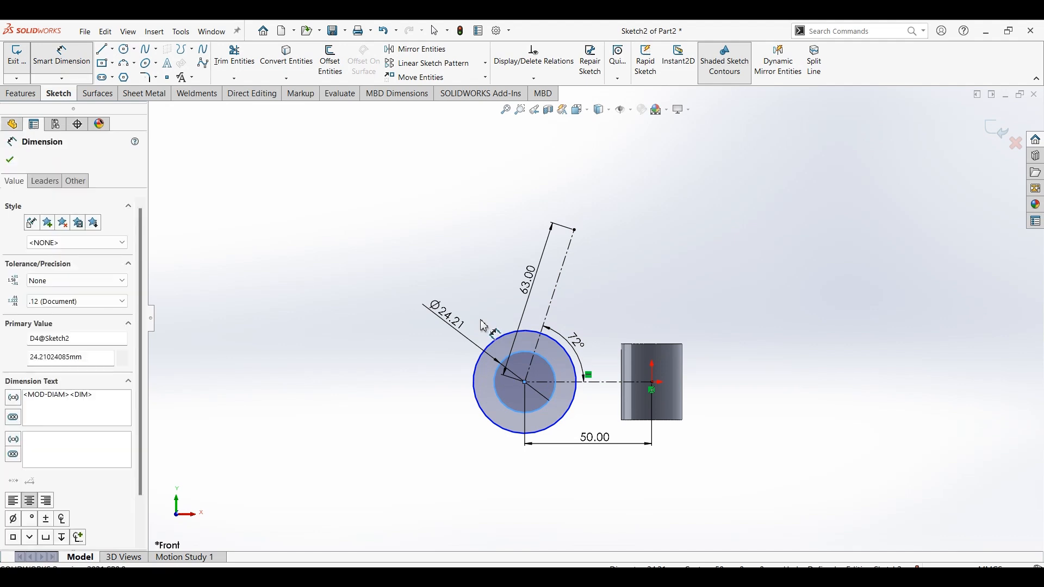
type("18")
key("Return")
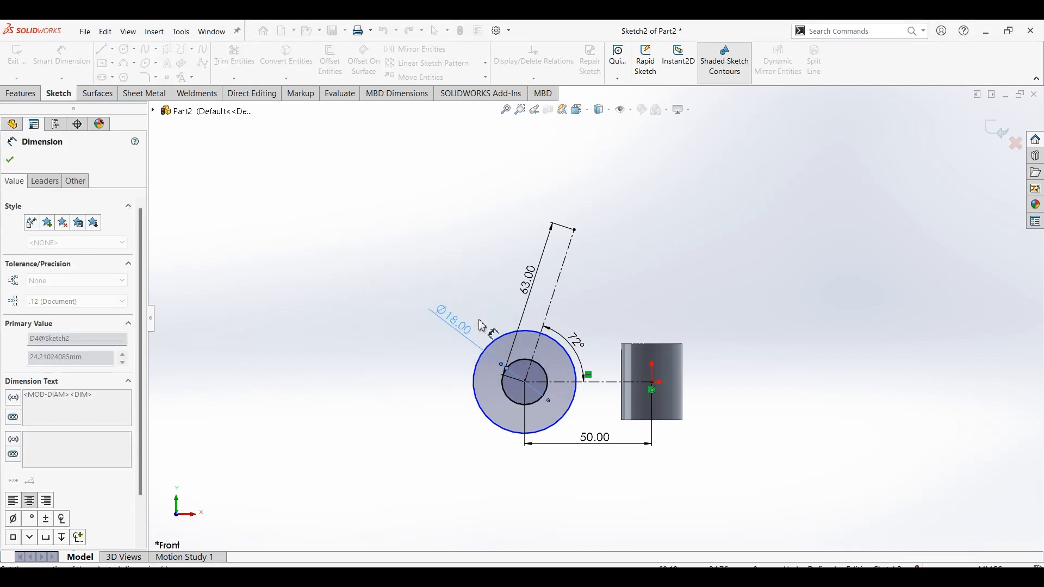
left_click(503, 340)
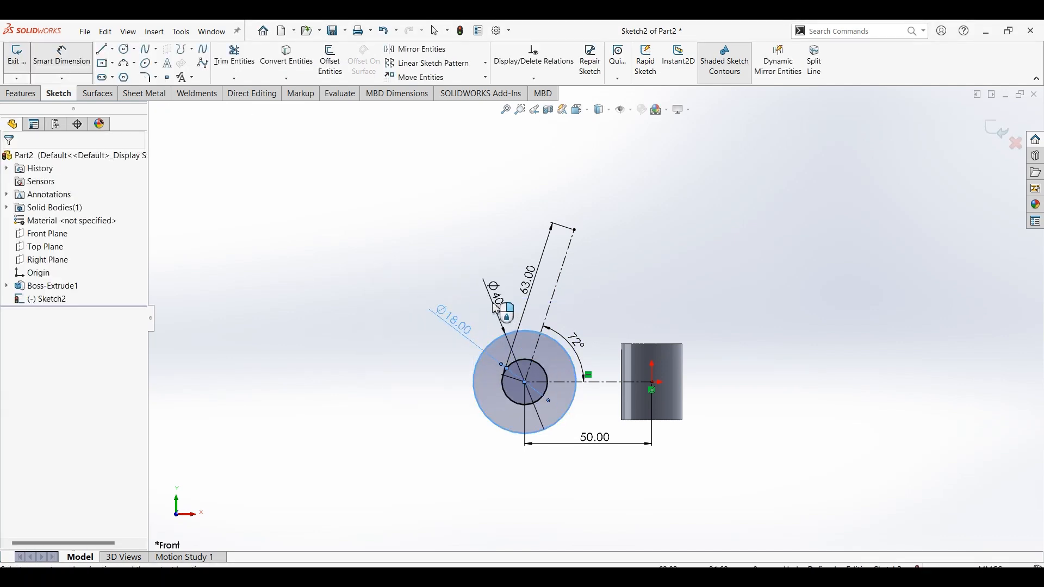
left_click(512, 307)
type("36")
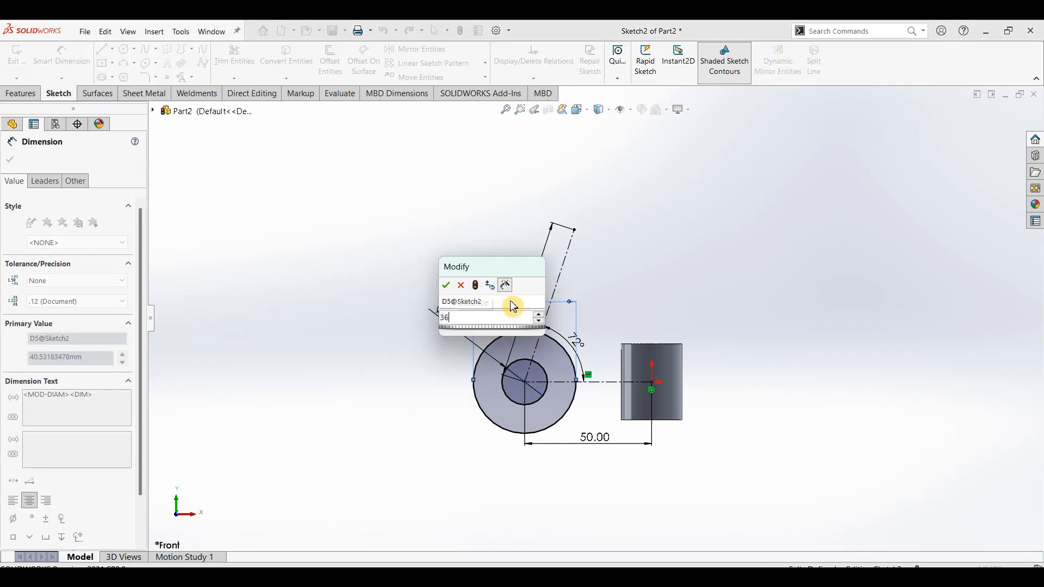
key("Return")
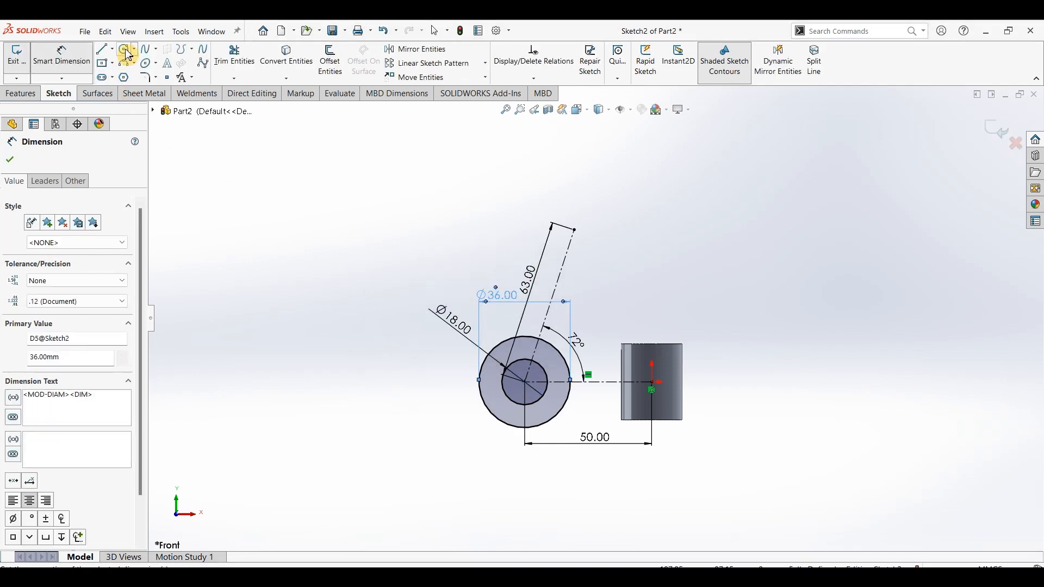
Draw two concentric circles, about 6 mm and 13 mm in radius, centred on the upper end of the inclined centerline
left_click(127, 53)
left_click(575, 230)
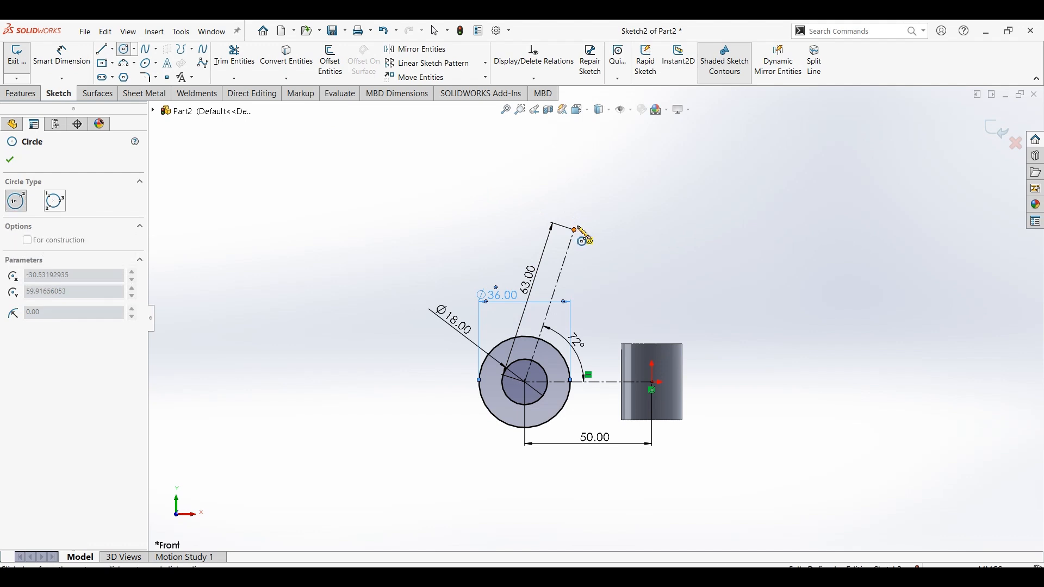
left_click(587, 219)
left_click(574, 230)
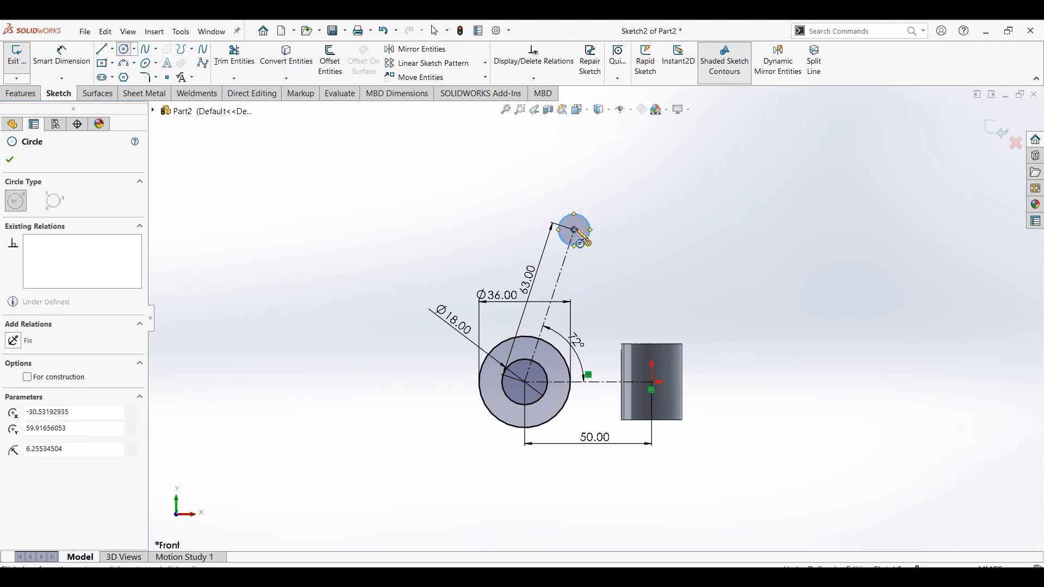
left_click(599, 207)
Dimension the two upper concentric circles to diameters of 12 mm and 24 mm
left_click(61, 52)
left_click(303, 102)
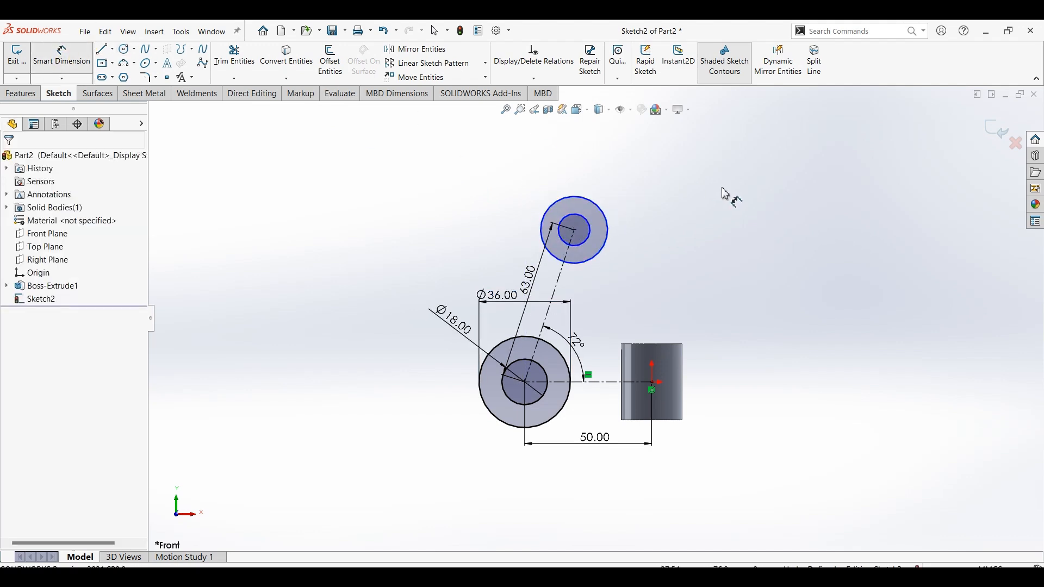
left_click(594, 231)
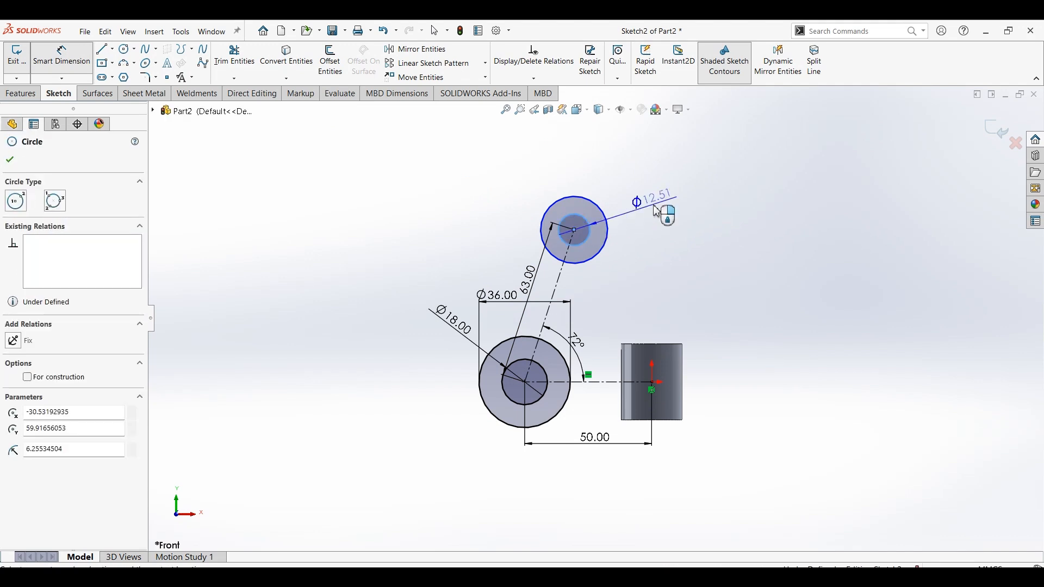
left_click(673, 207)
type("12")
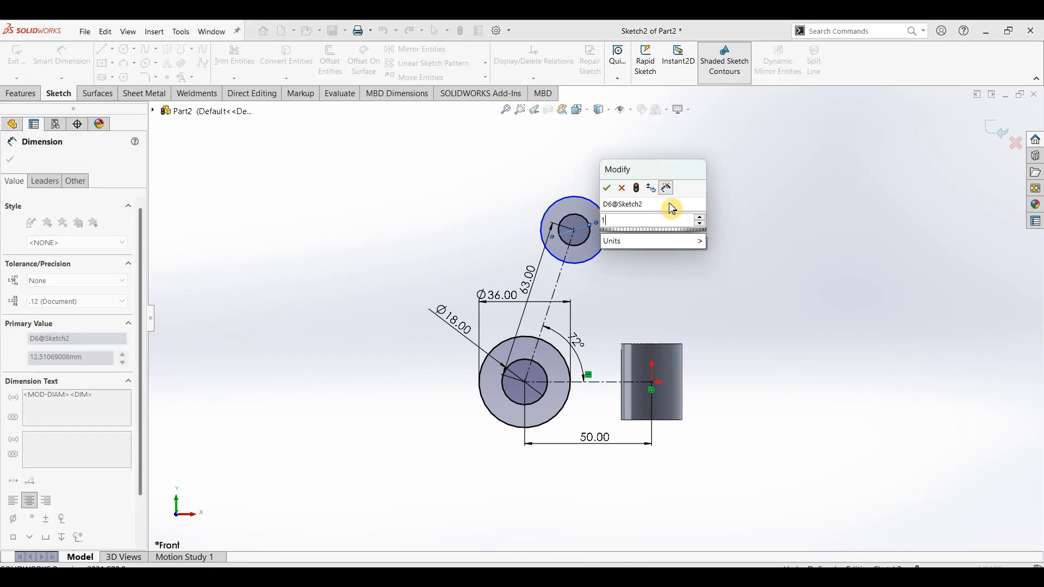
key("Return")
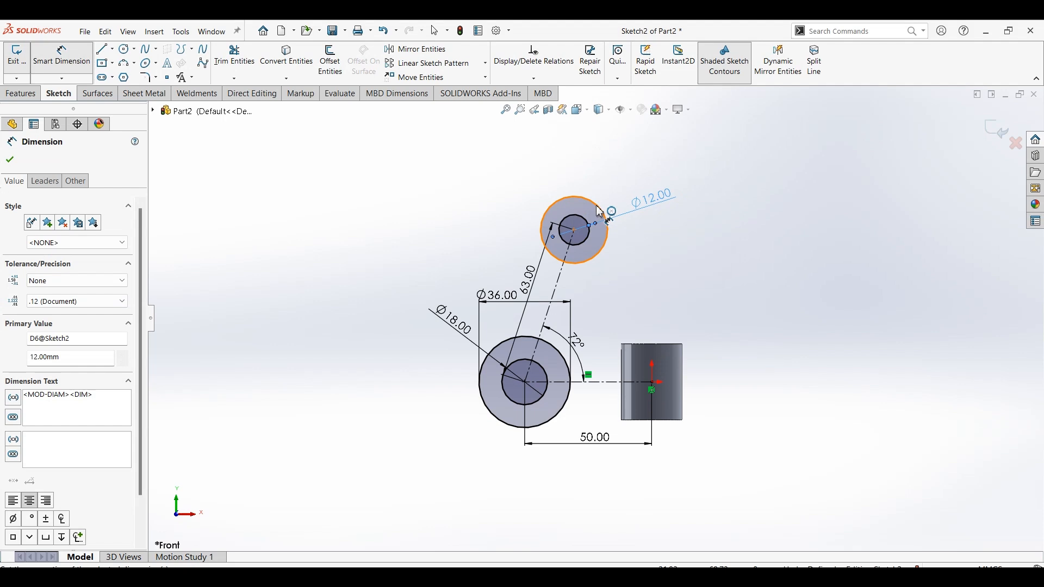
left_click(598, 210)
left_click(639, 183)
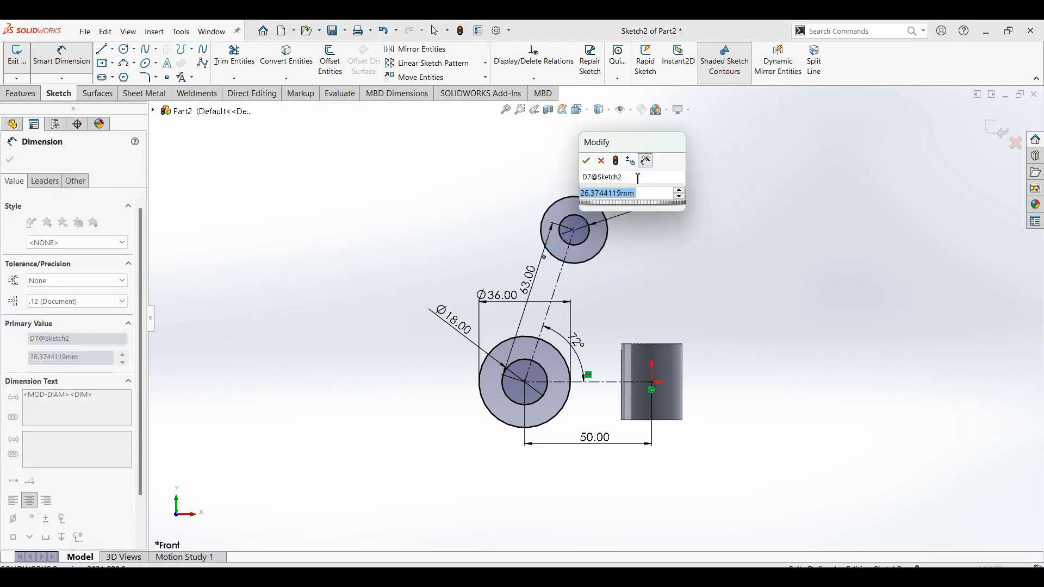
type("24")
key("Return")
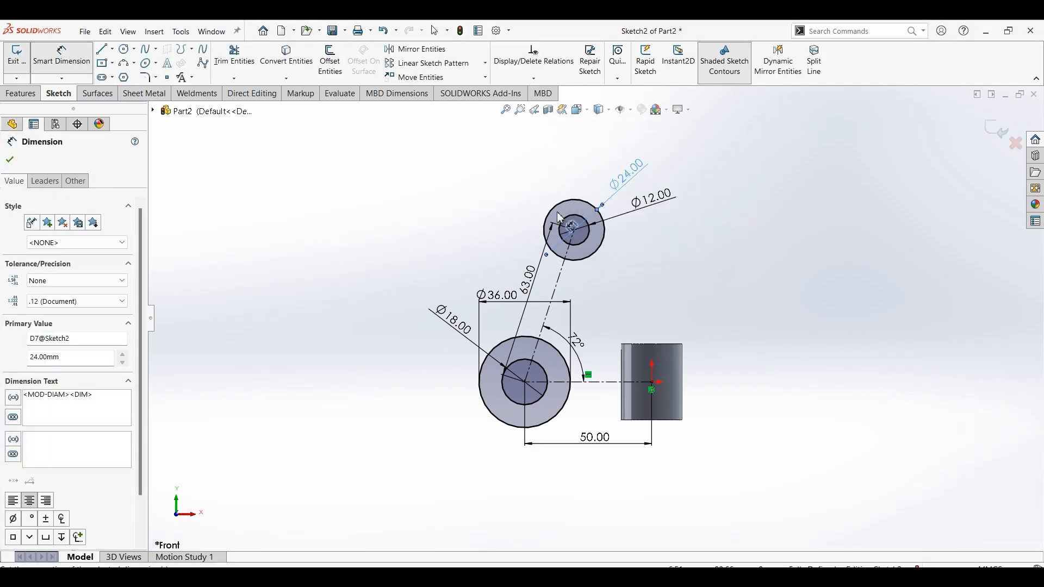
Draw a line from the left side of the upper 24 mm circle down to the 36 mm circle, tangent to the lower one
left_click(104, 50)
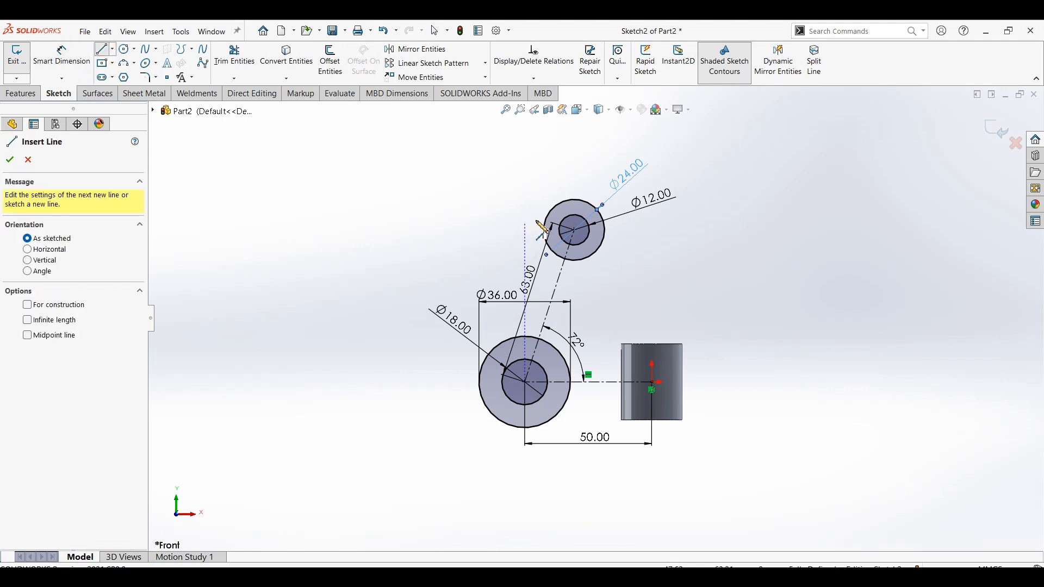
left_click(544, 229)
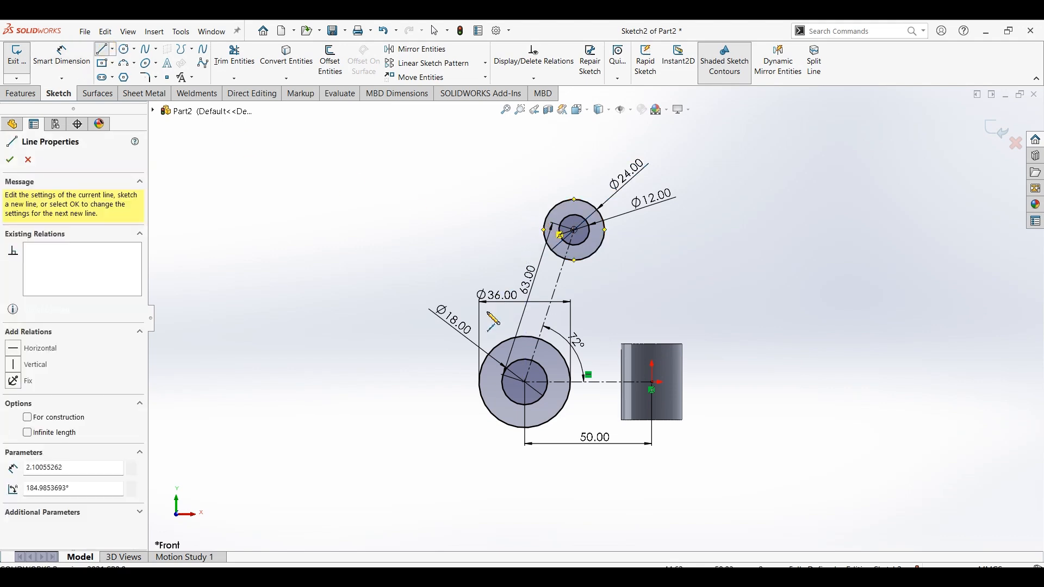
left_click(484, 364)
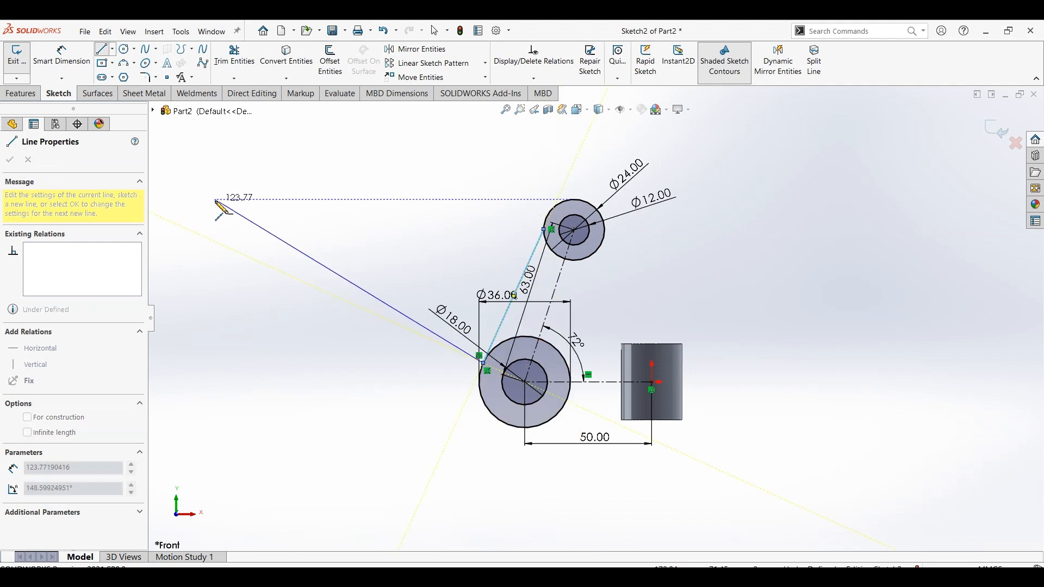
key("Escape")
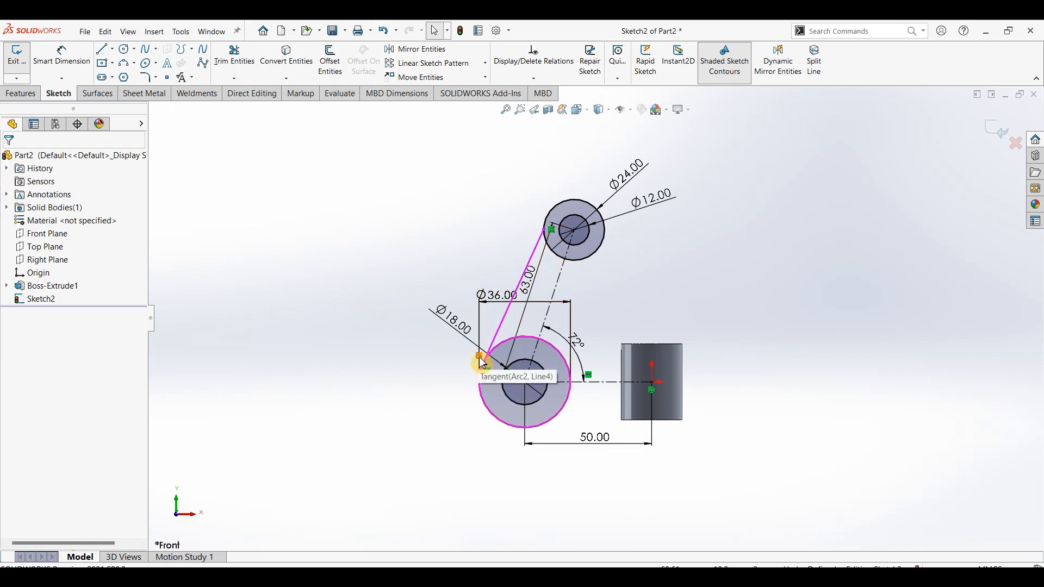
Add a tangent relation between the left connecting line and the upper 24 mm circle
left_click(556, 210)
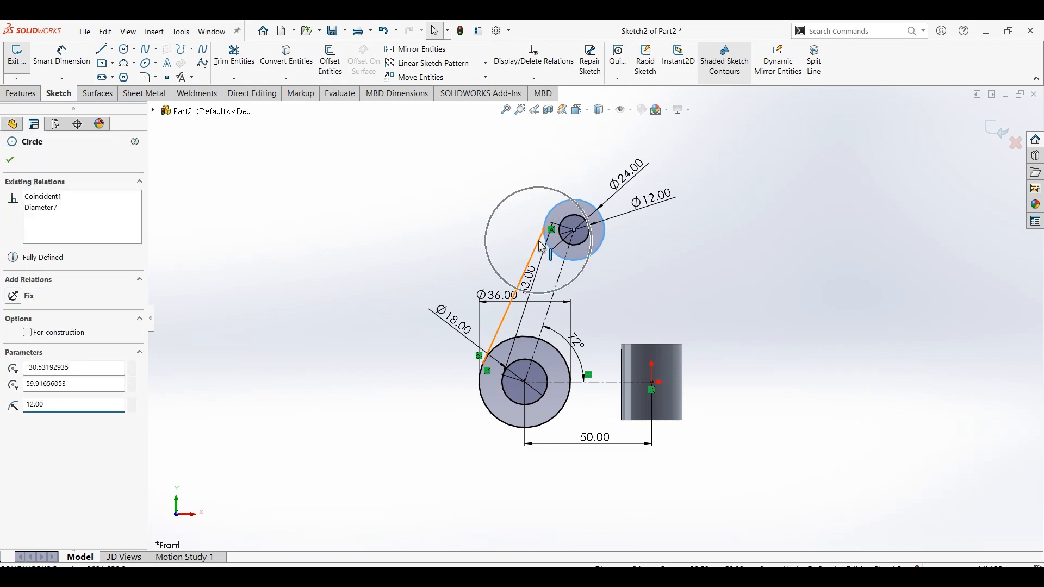
left_click(541, 246, "ctrl")
left_click(576, 201)
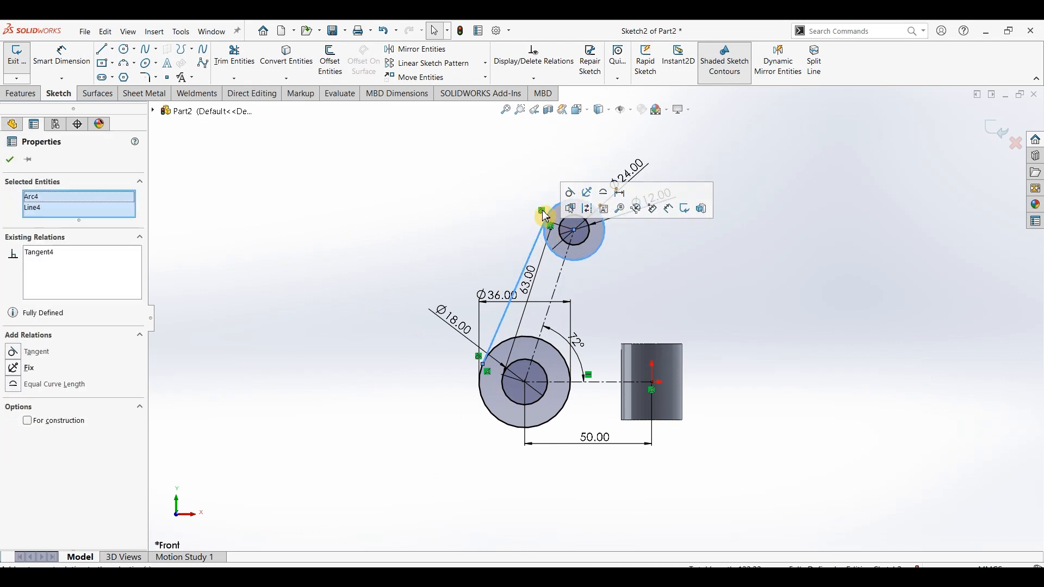
left_click(506, 230)
Draw a line on the right side of the arm, tangent to both the 24 mm and 36 mm circles
left_click(104, 50)
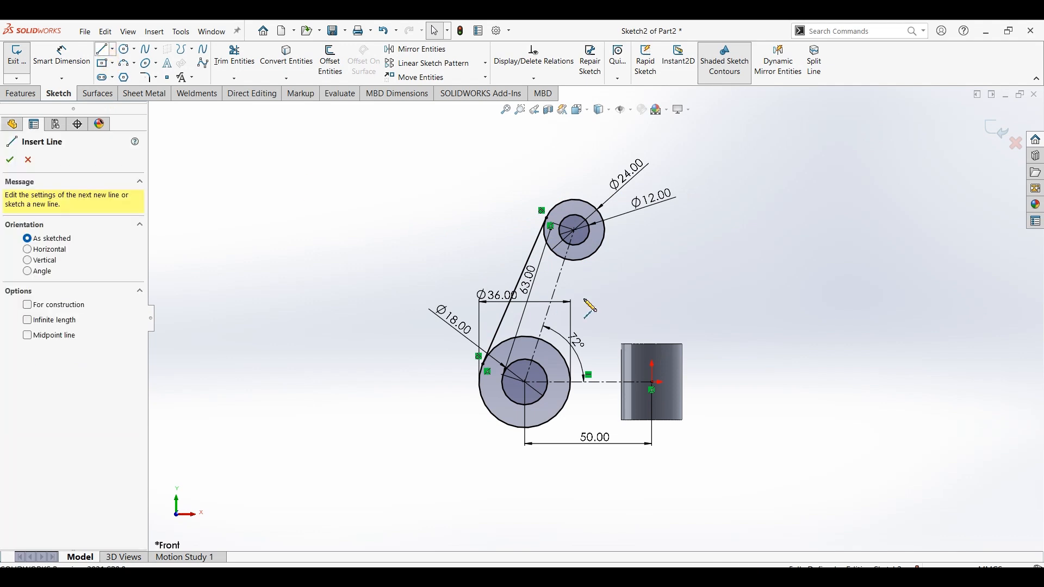
left_click(605, 248)
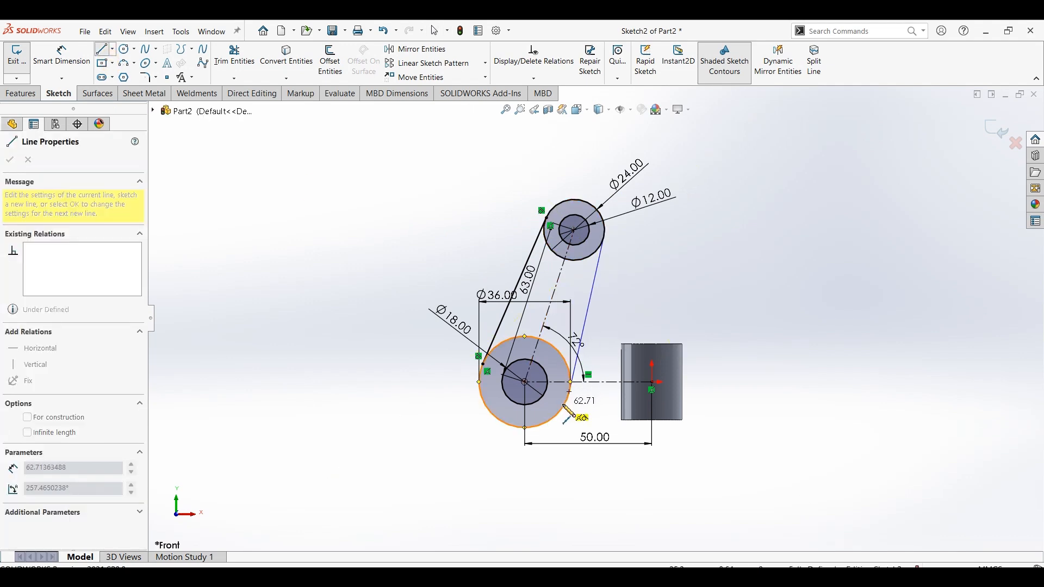
left_click(570, 391)
key("Escape")
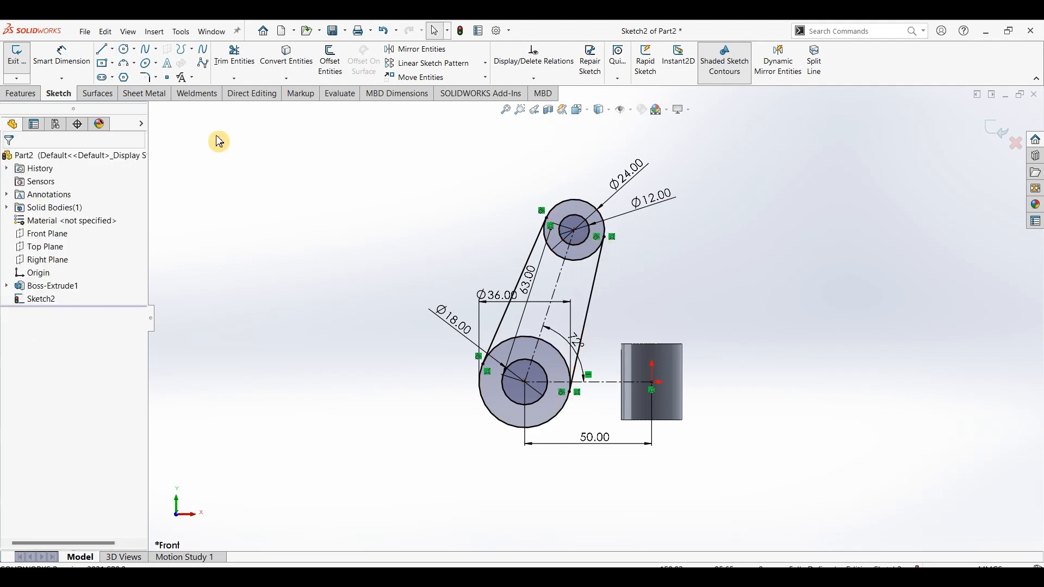
Draw a horizontal line about 28 mm long from the right tangent line to directly above the origin
key("l")
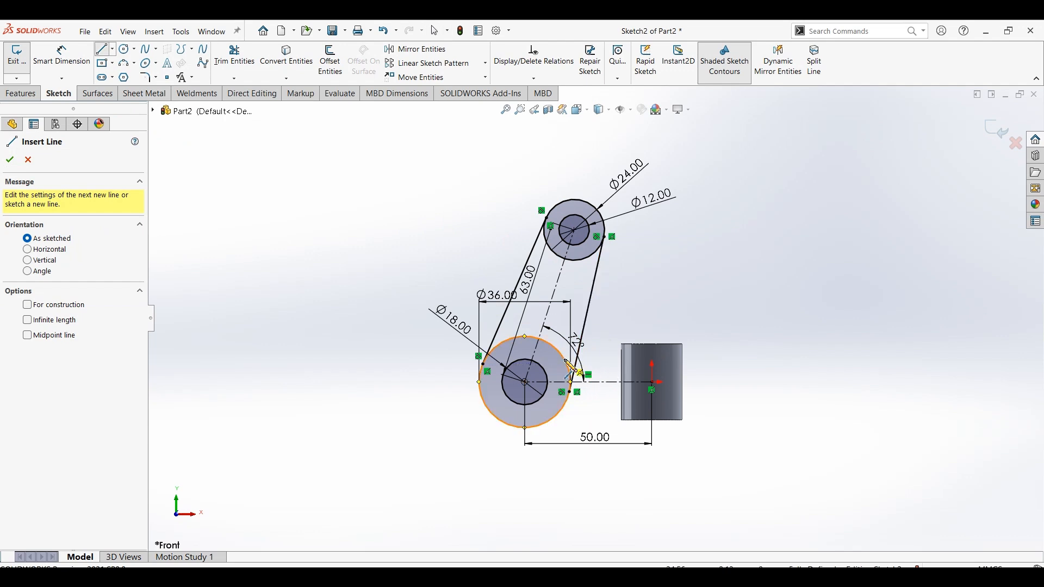
left_click(570, 391)
left_click(578, 357)
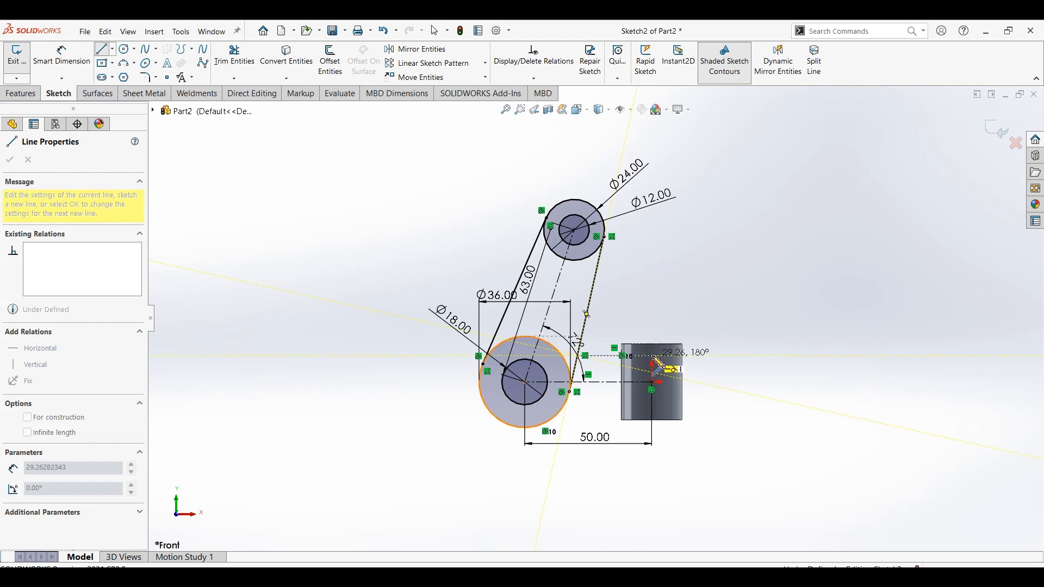
left_click(652, 356)
key("Escape")
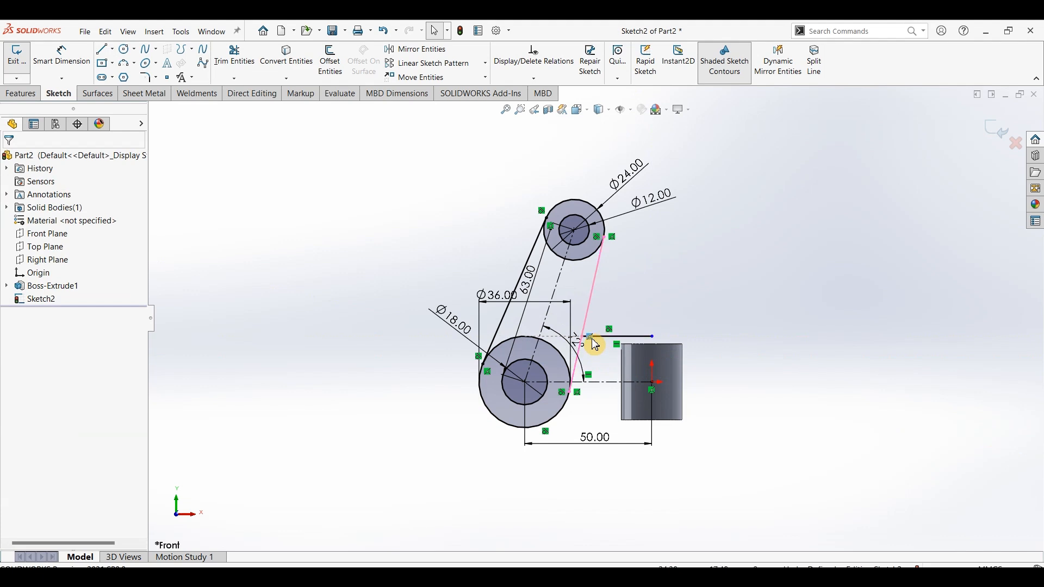
Delete the horizontal line's coincident relation to the right arm line and its tangent relation to the 36 mm circle, and dimension it 10 mm above the horizontal centerline
key("Delete")
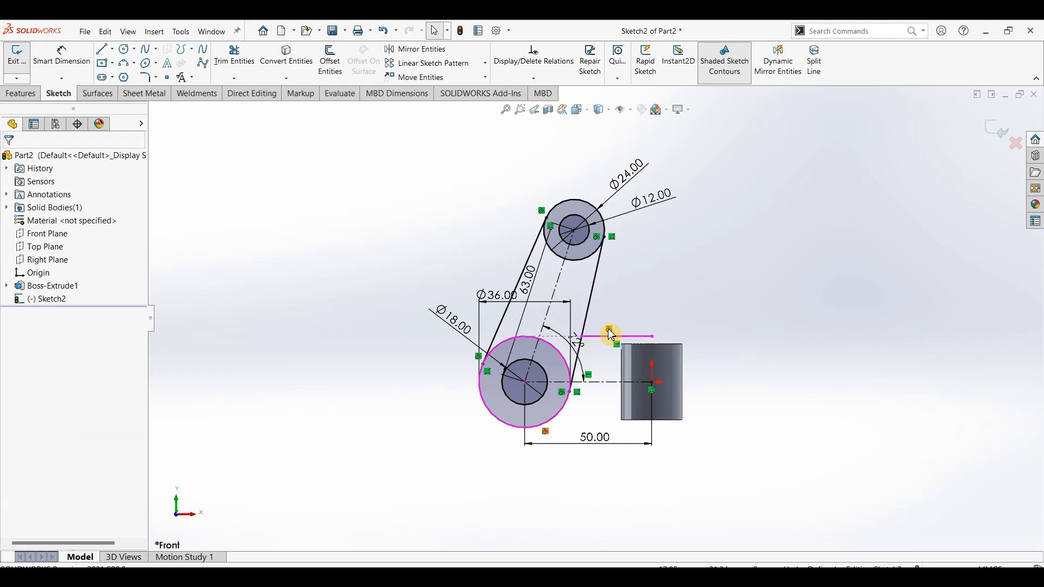
key("Delete")
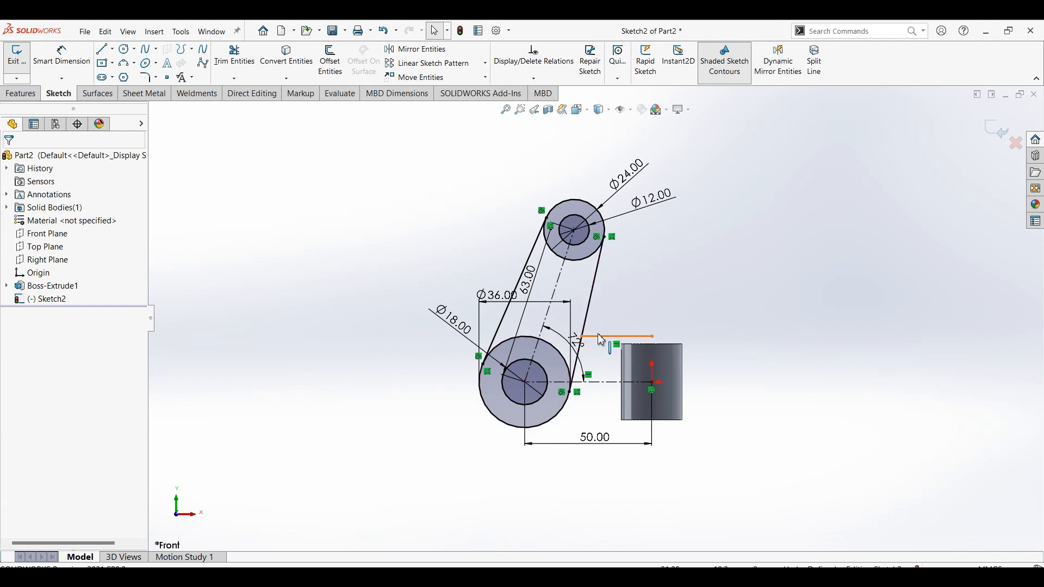
left_click(74, 67)
left_click(71, 64)
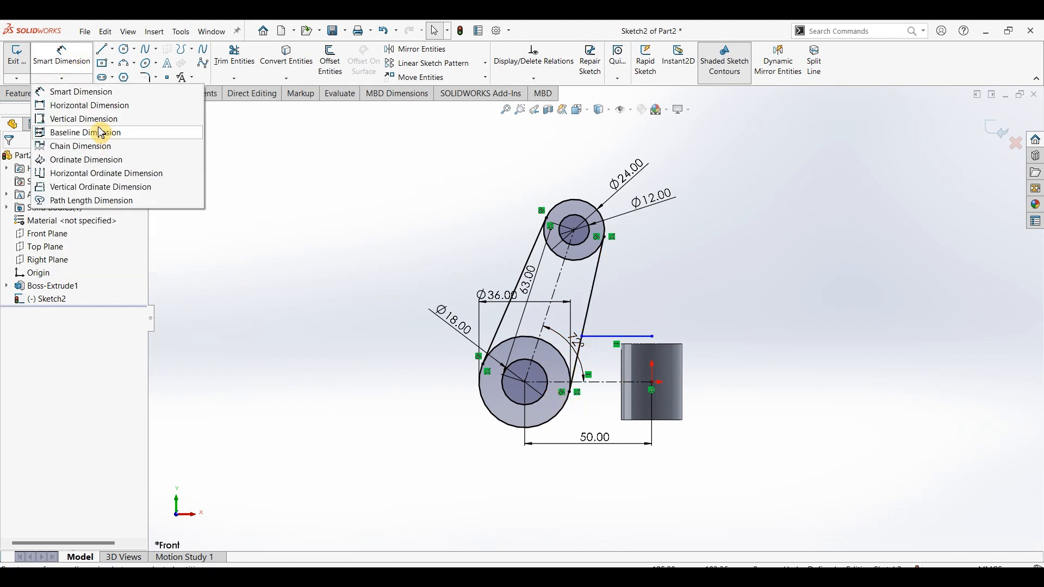
left_click(81, 93)
left_click(612, 384)
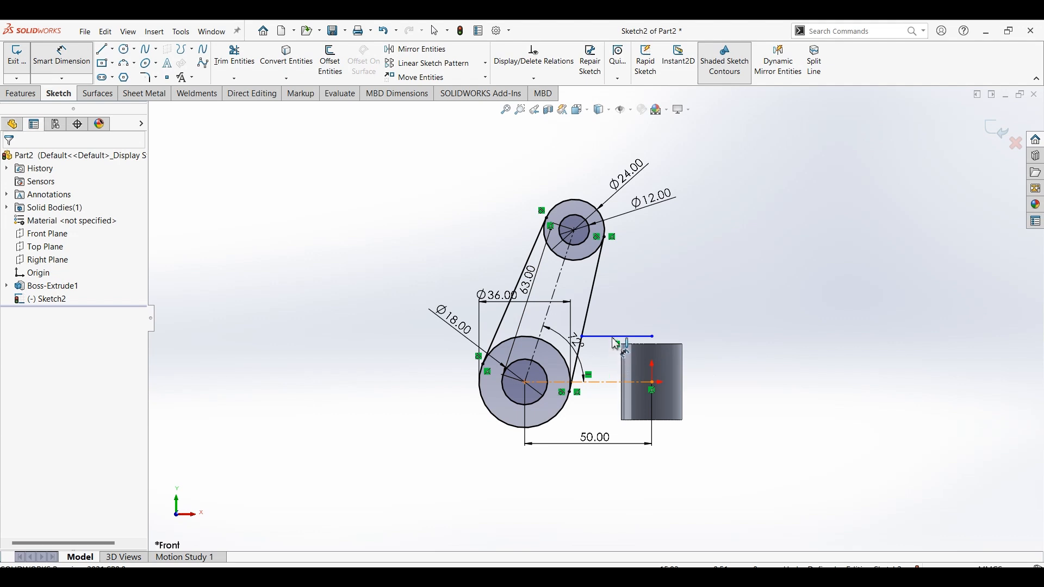
left_click(611, 337)
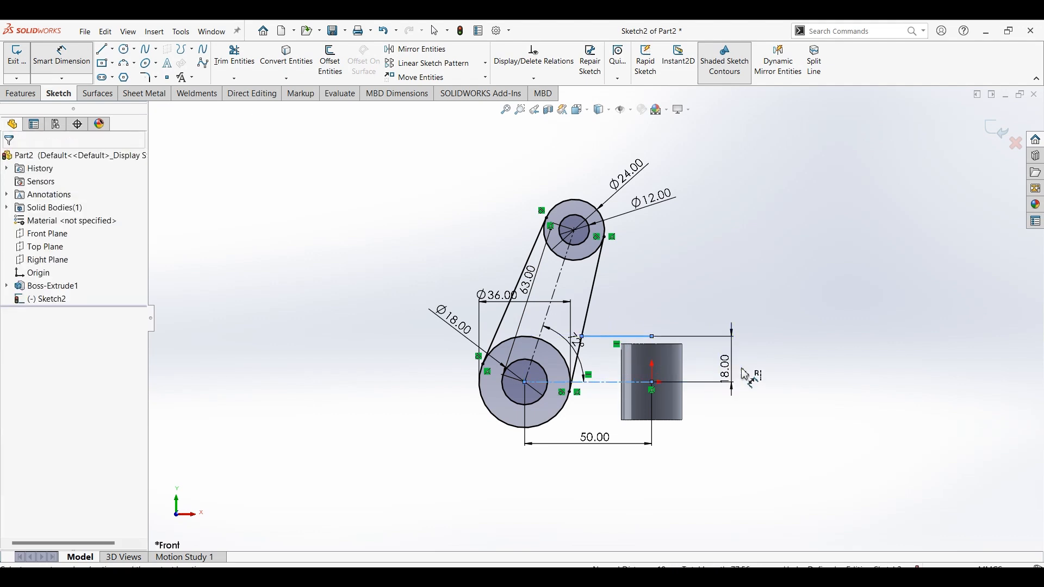
left_click(746, 375)
type("10")
key("Return")
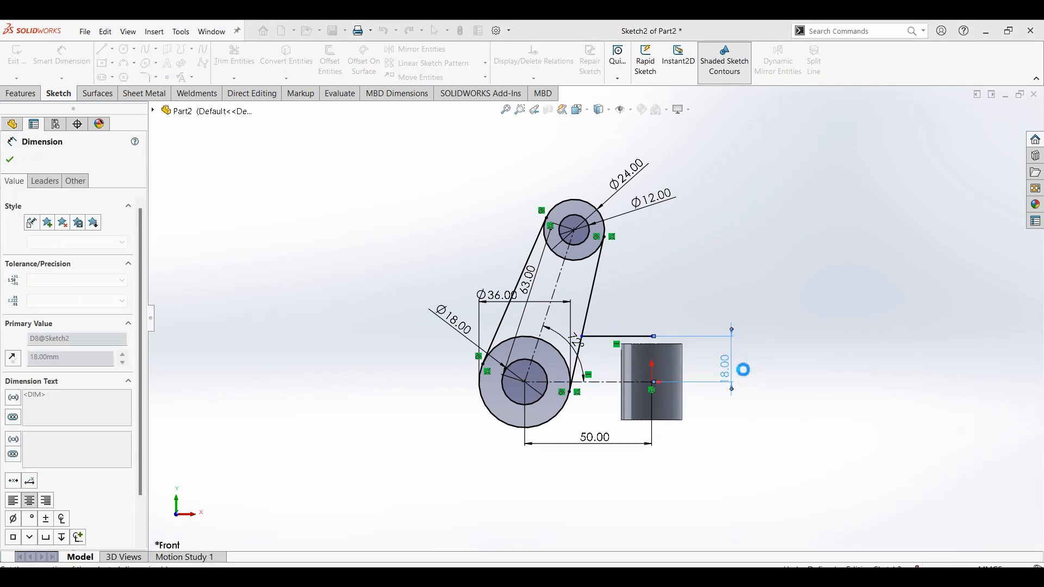
key("Escape")
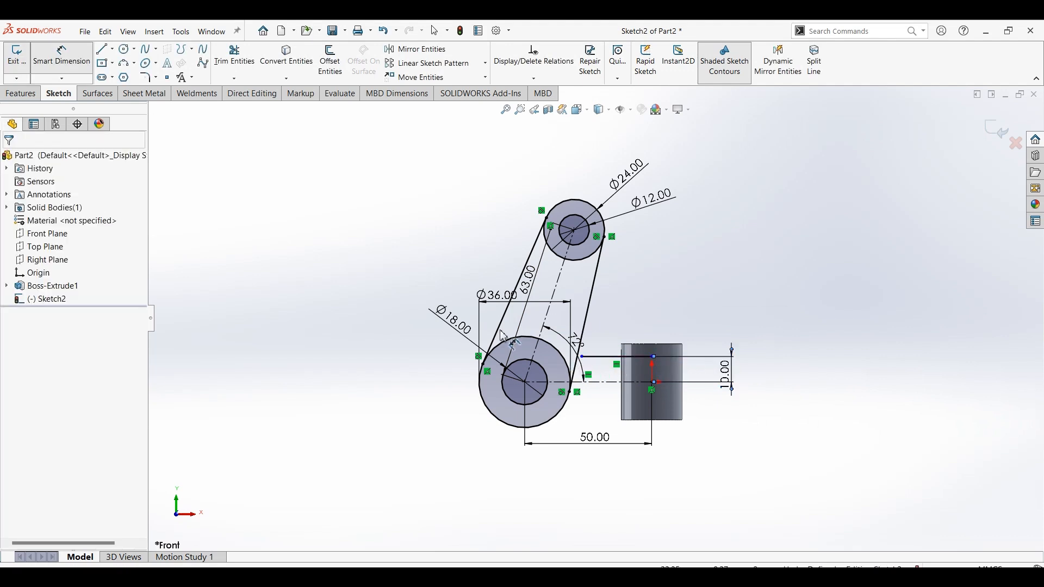
Extend the left end of the horizontal line to meet the arm's right tangent line
left_click(248, 80)
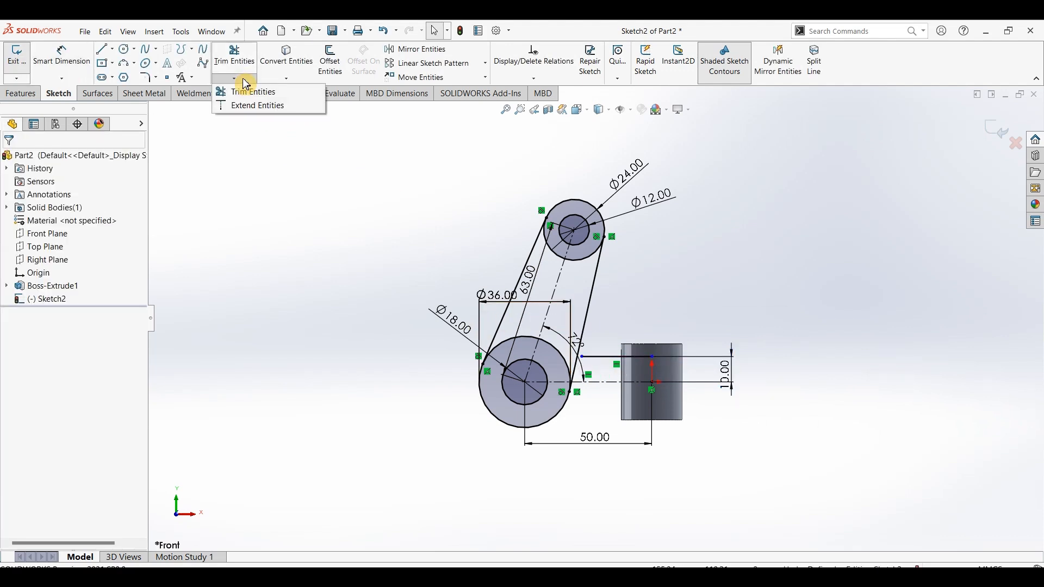
left_click(242, 93)
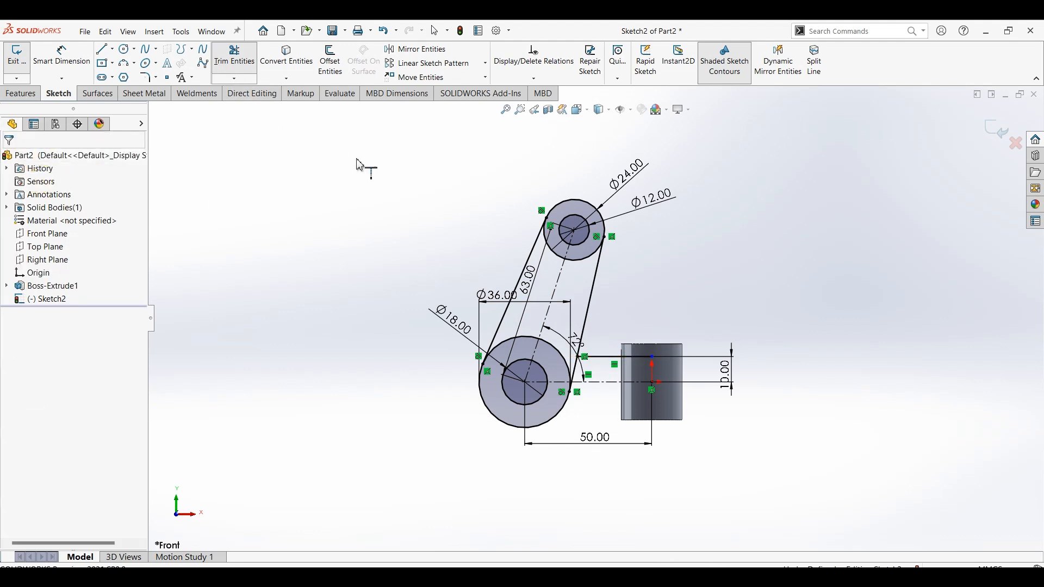
Mirror the horizontal line beside the 36 mm circle about the horizontal centerline
key("Escape")
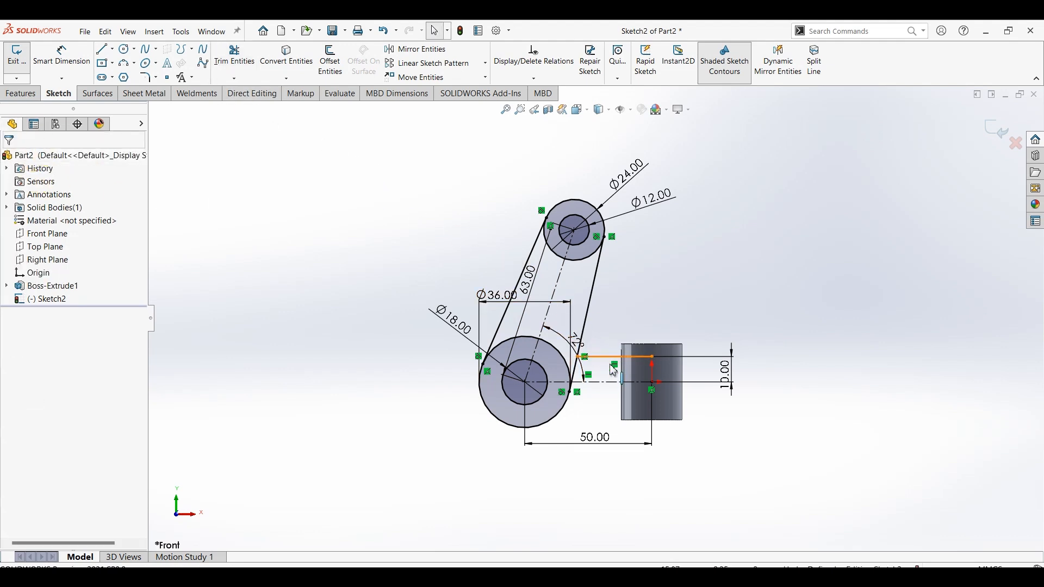
left_click(610, 358)
left_click(597, 383, "ctrl")
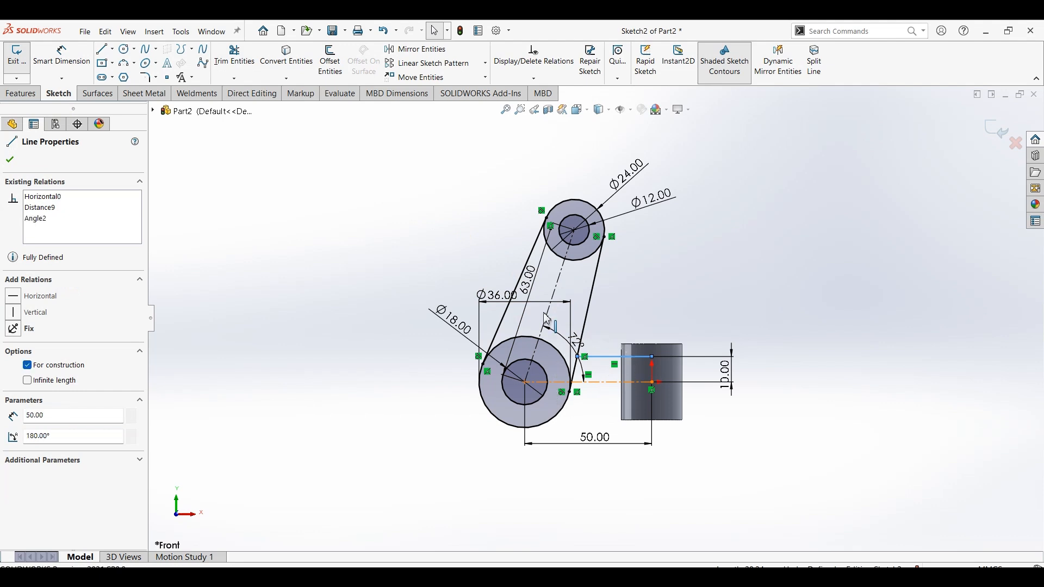
left_click(408, 53)
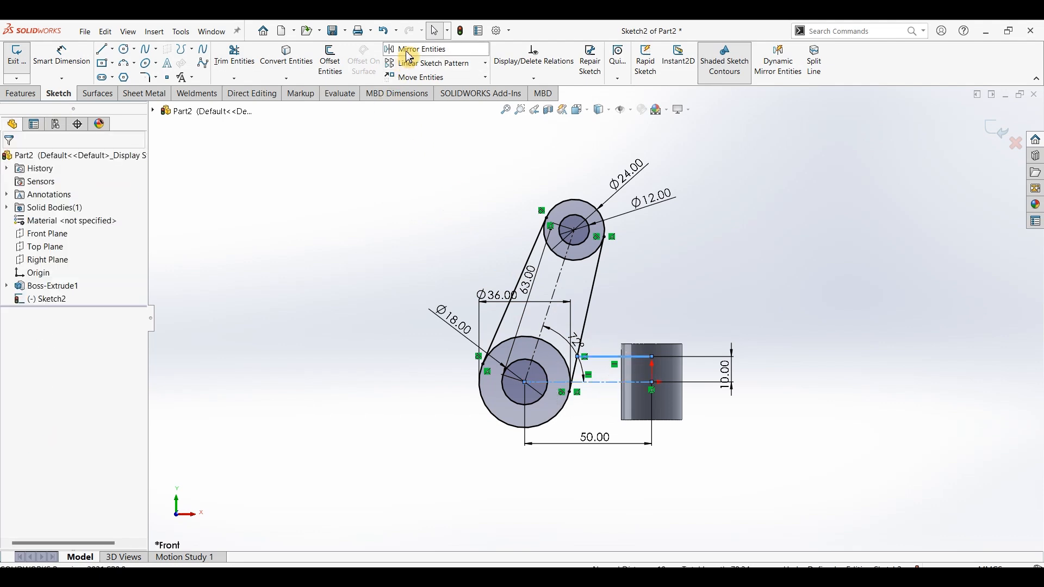
Extend the left end of the mirrored lower line to meet the 36 mm circle
left_click(234, 80)
left_click(245, 92)
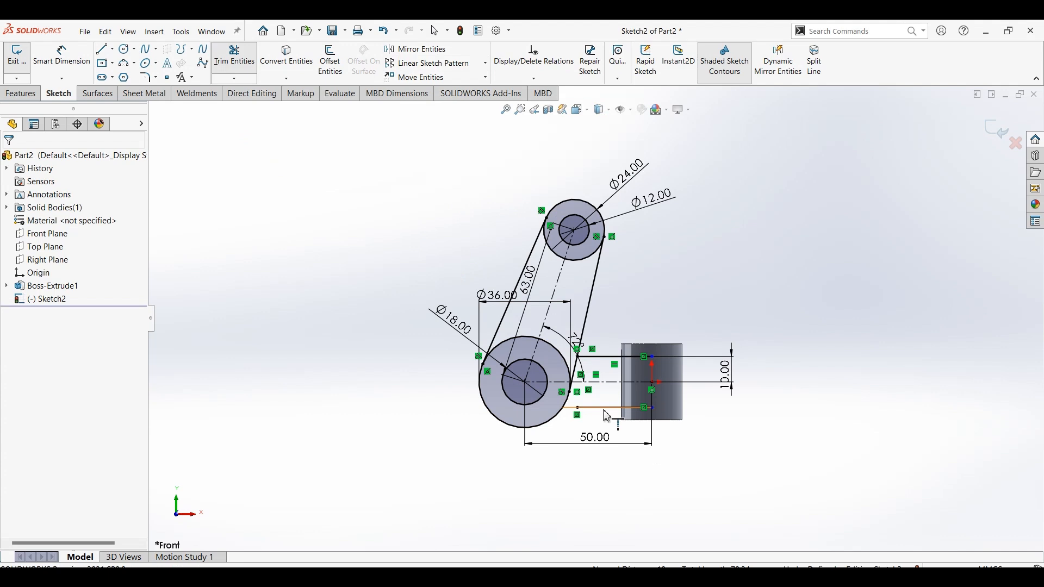
left_click(607, 415)
key("Escape")
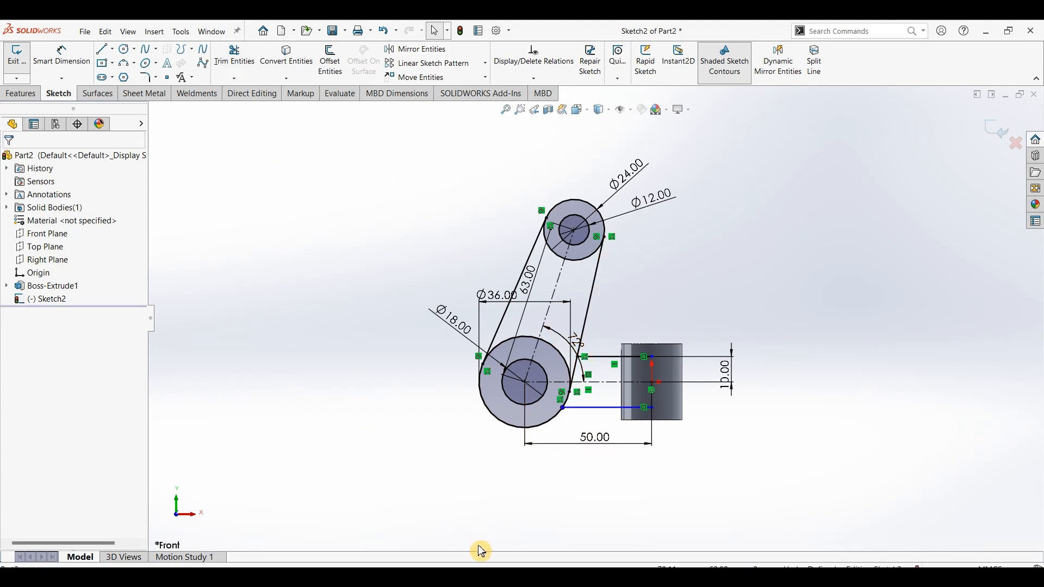
Add a 10 mm sketch fillet between the arm's right tangent line and the upper horizontal line, accepting the deletion of the corner's relations
left_click(503, 578)
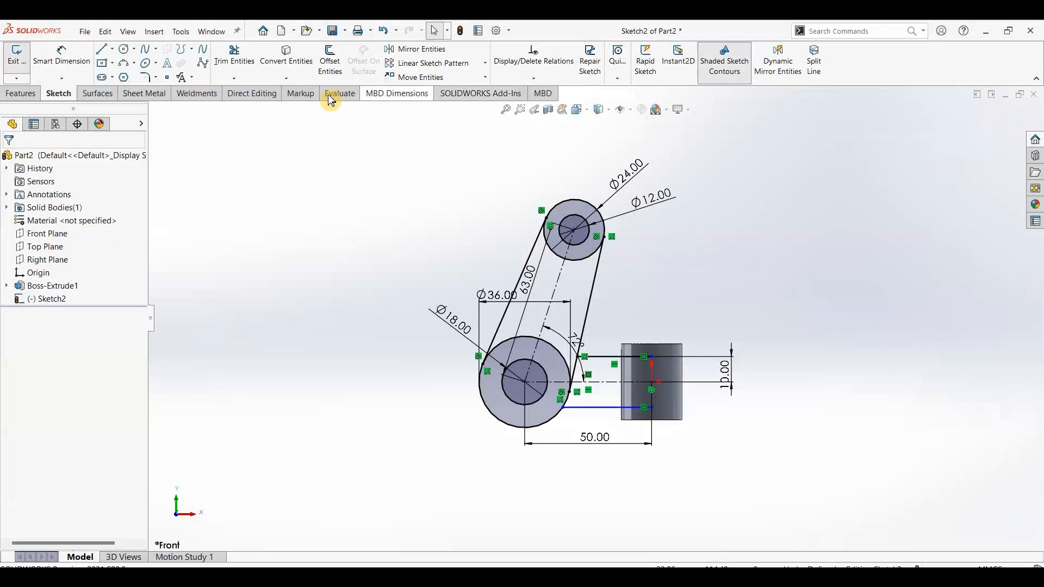
left_click(966, 31)
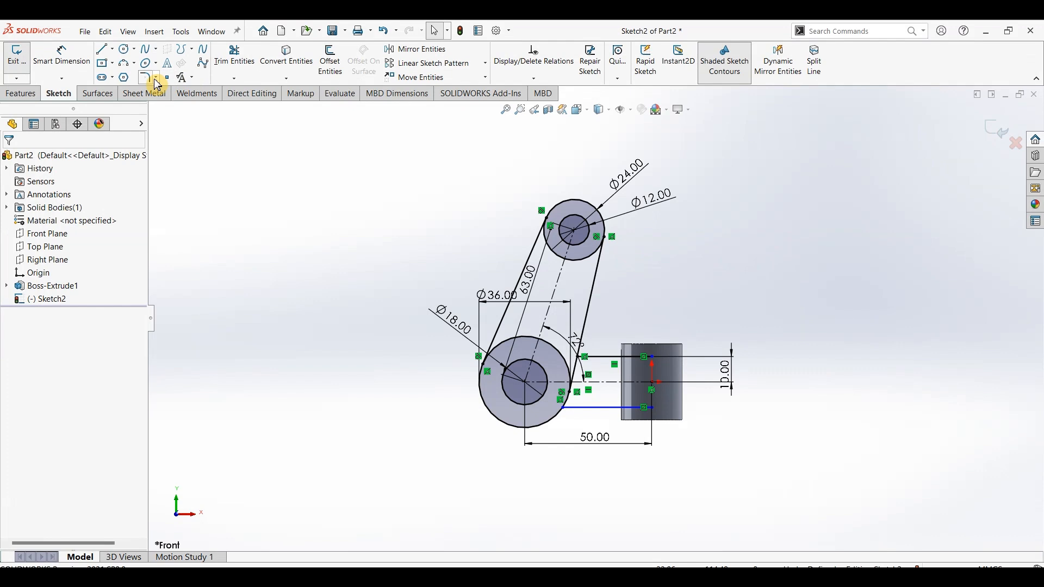
left_click(608, 357)
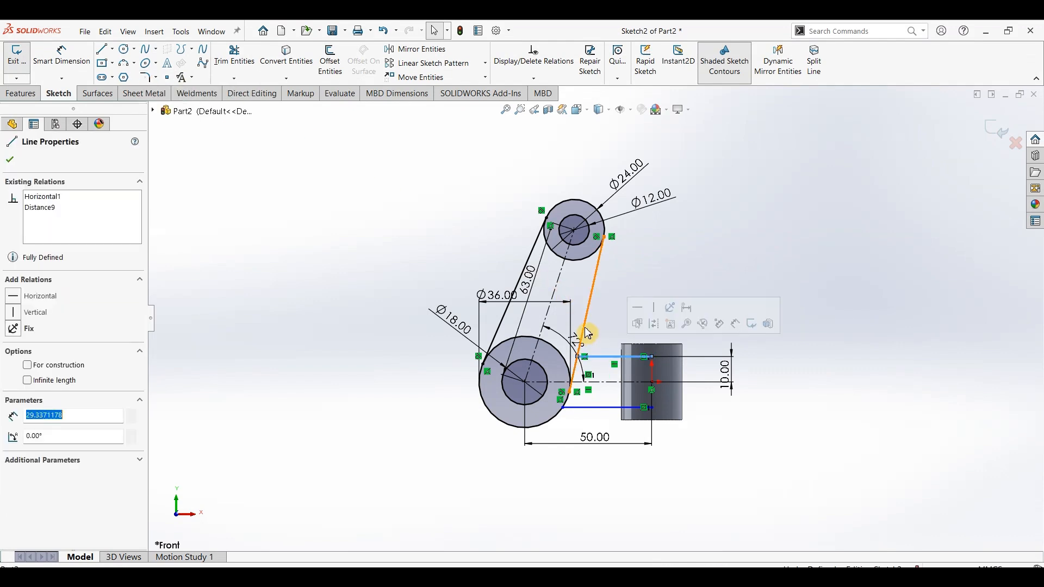
left_click(10, 160)
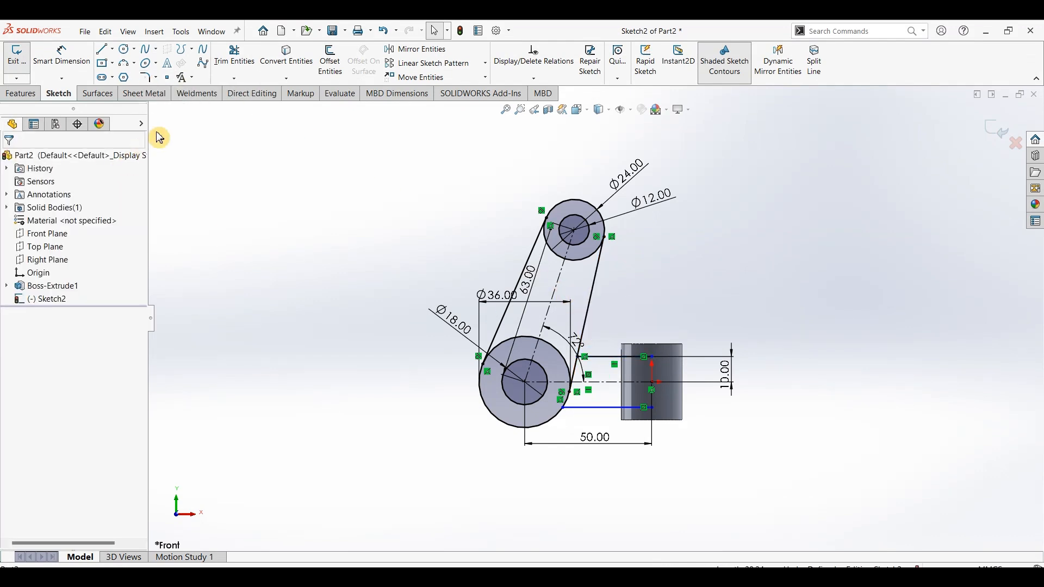
left_click(148, 77)
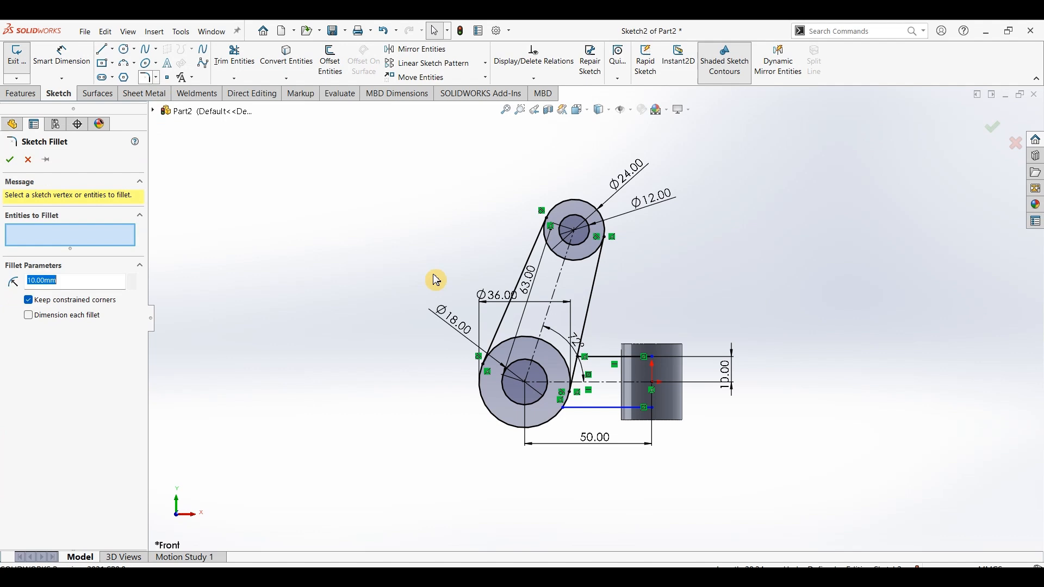
left_click(589, 337)
left_click(602, 357)
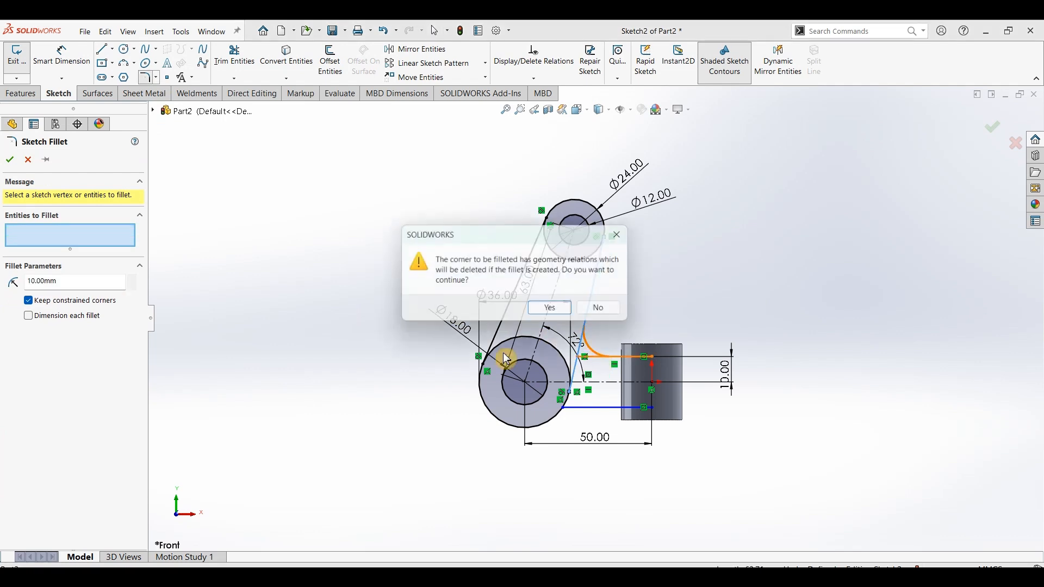
left_click(554, 311)
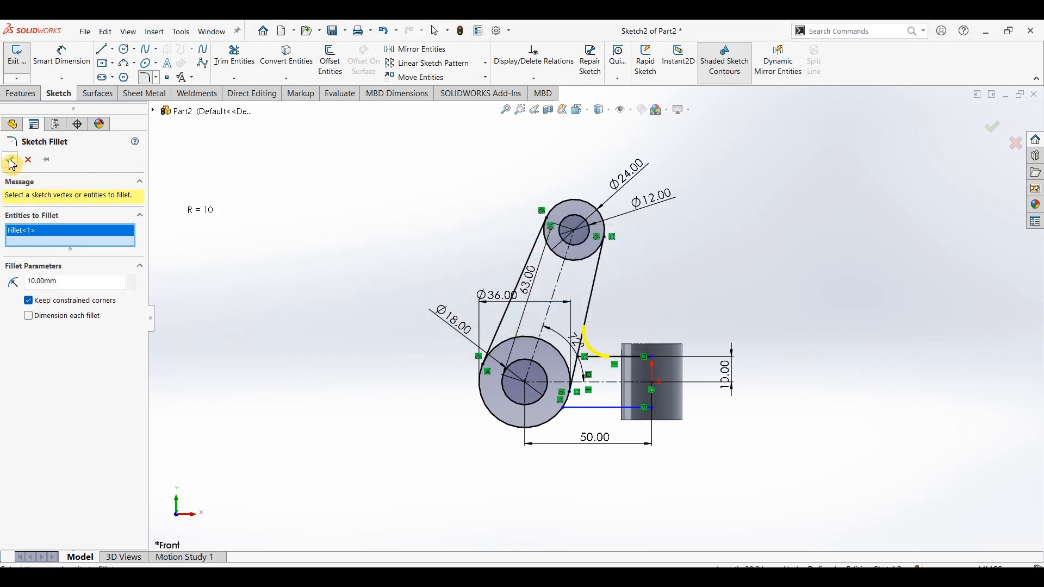
key("Escape")
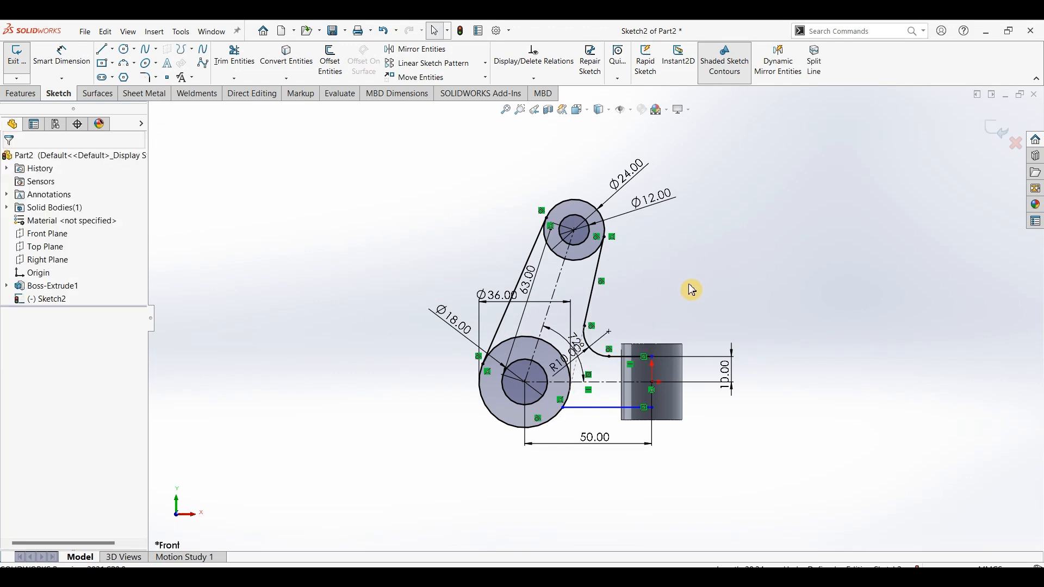
Shift the lower line's left end along the 36 mm circle to test its freedom, and add a horizontal relation to the line
left_click(600, 414)
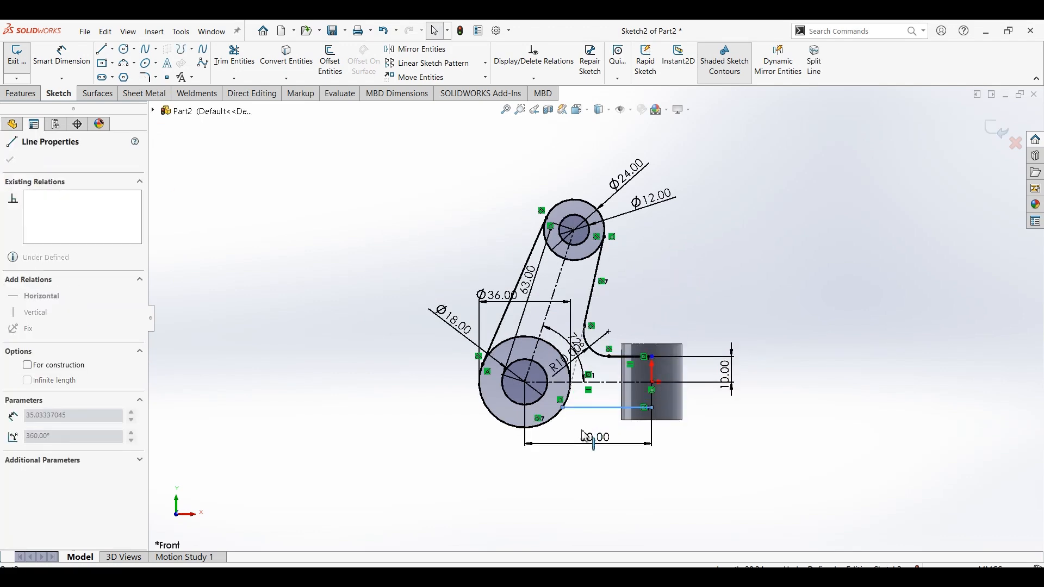
key("Escape")
mouse_move(563, 408)
left_mouse_down()
mouse_move(557, 437)
mouse_move(555, 418)
left_mouse_up()
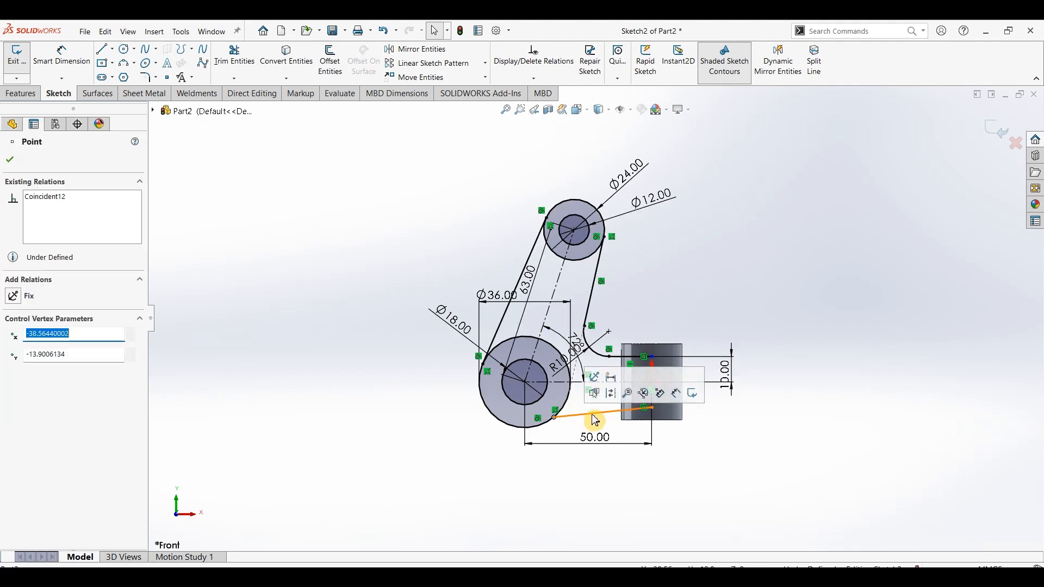
left_click(591, 415)
left_click(627, 368)
left_click(720, 450)
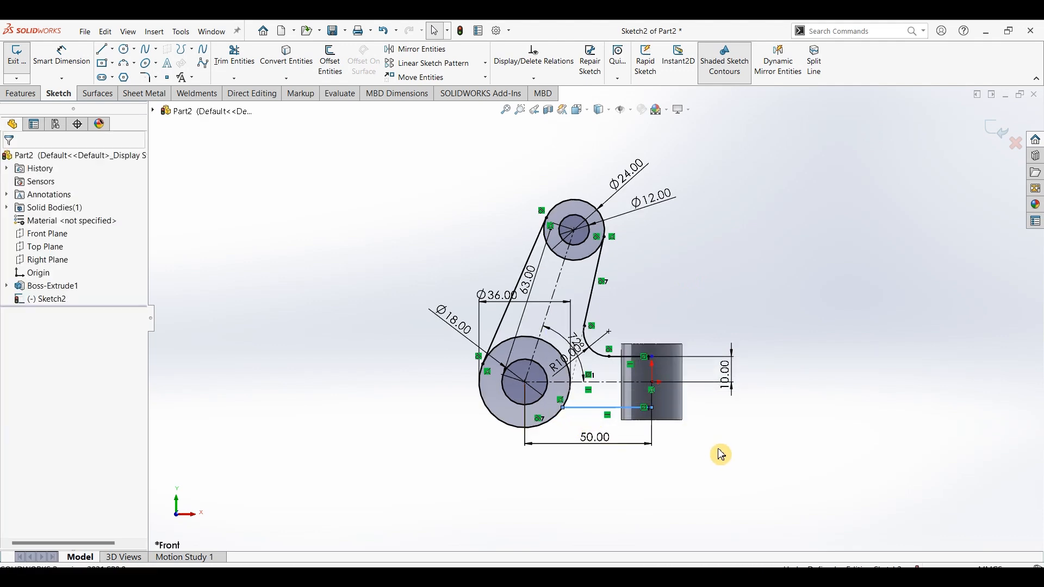
Draw a 20 mm vertical line joining the right ends of the upper and lower horizontal lines
scroll(705, 401, "down", 5)
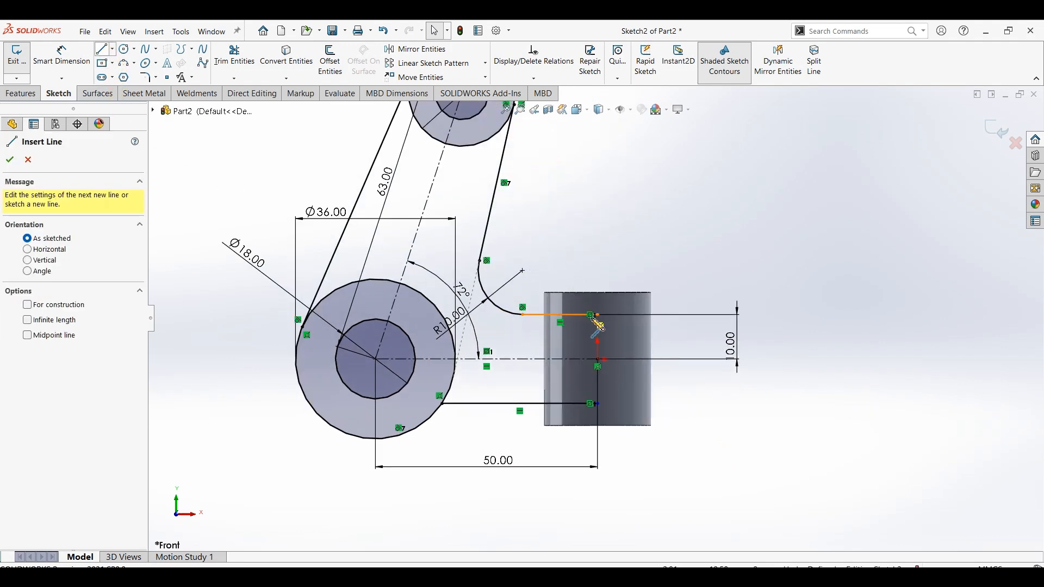
left_click(597, 315)
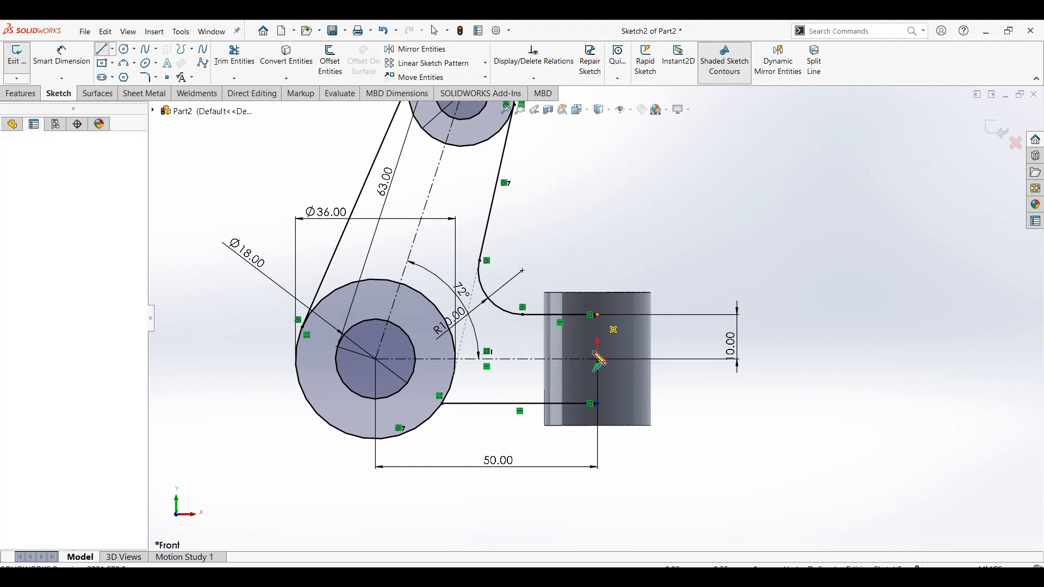
left_click(598, 405)
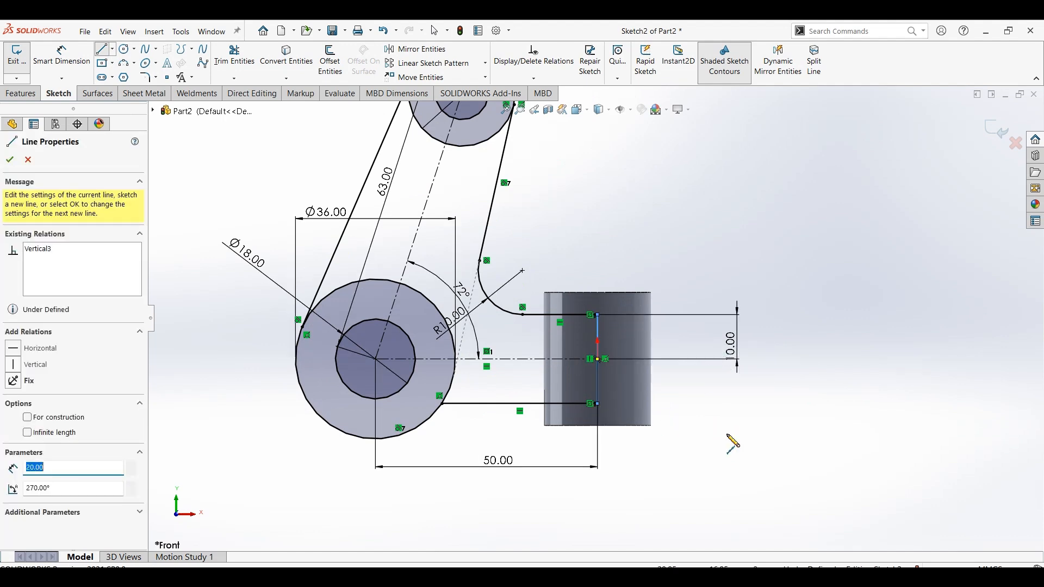
key("Escape")
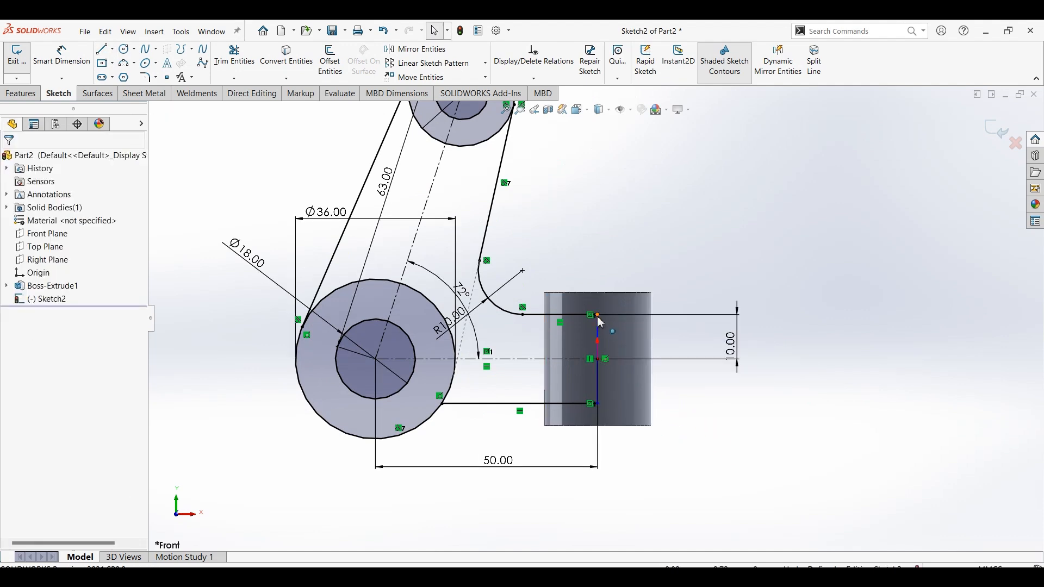
Add a vertical relation between the upper horizontal line's right endpoint and the origin
left_click(598, 316)
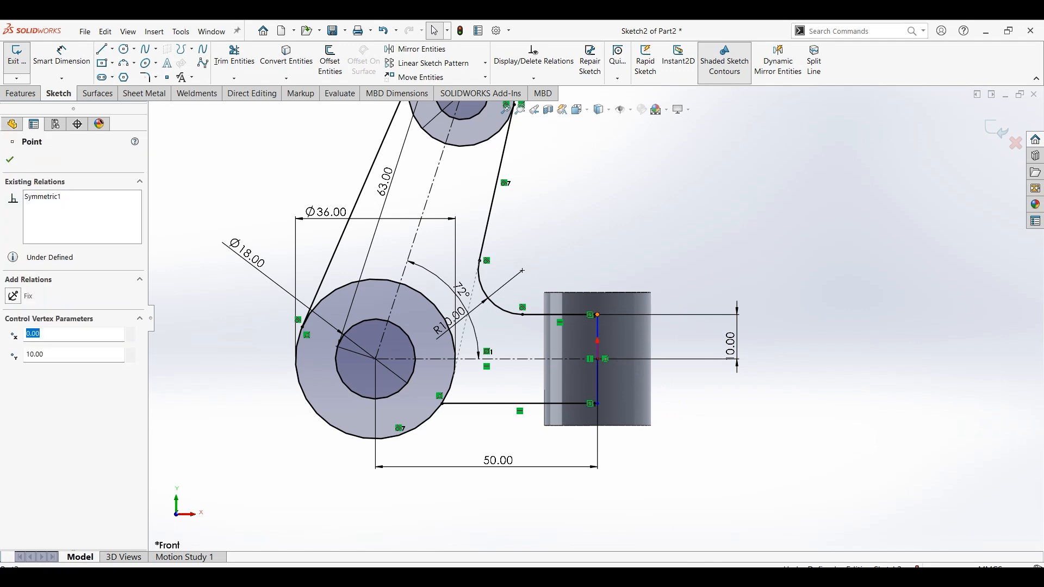
left_click(599, 356, "ctrl")
left_click(644, 325)
left_click(702, 448)
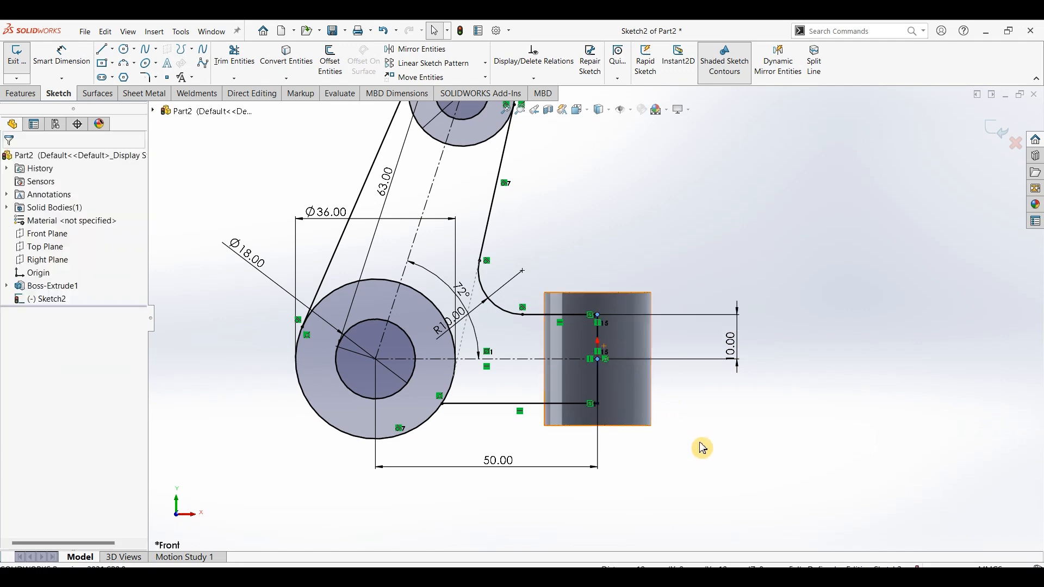
Check the PDF drawing and draw a slanted line about 28 mm long across the arm, from its left tangent line to its right one
scroll(654, 430, "up", 3)
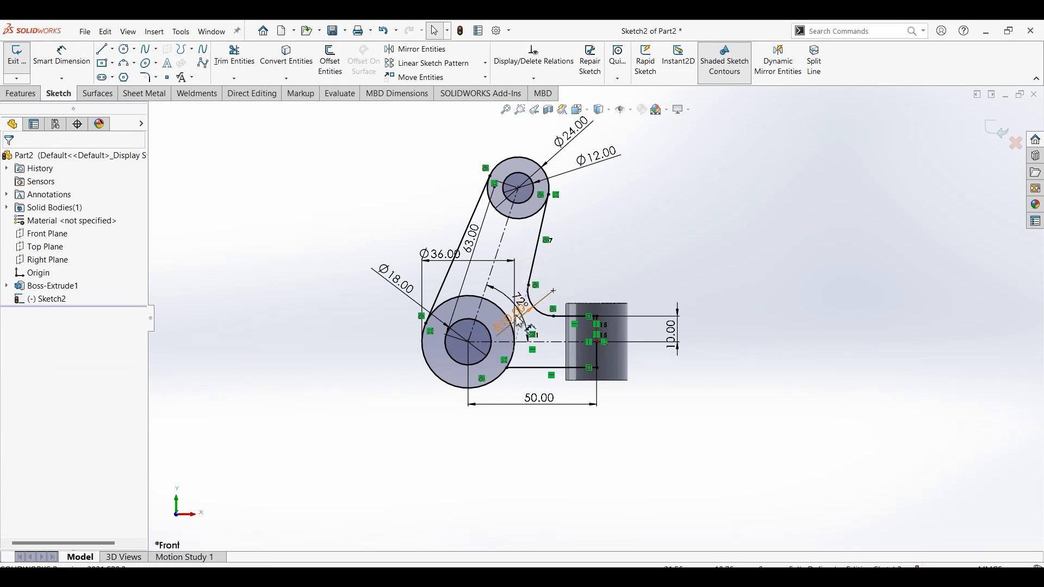
left_click(538, 576)
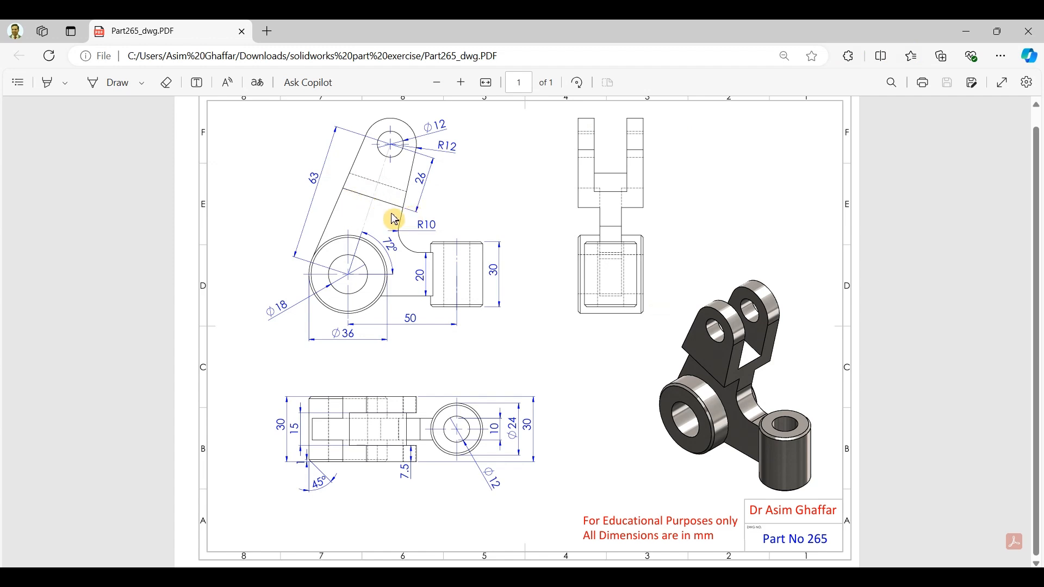
left_click(967, 31)
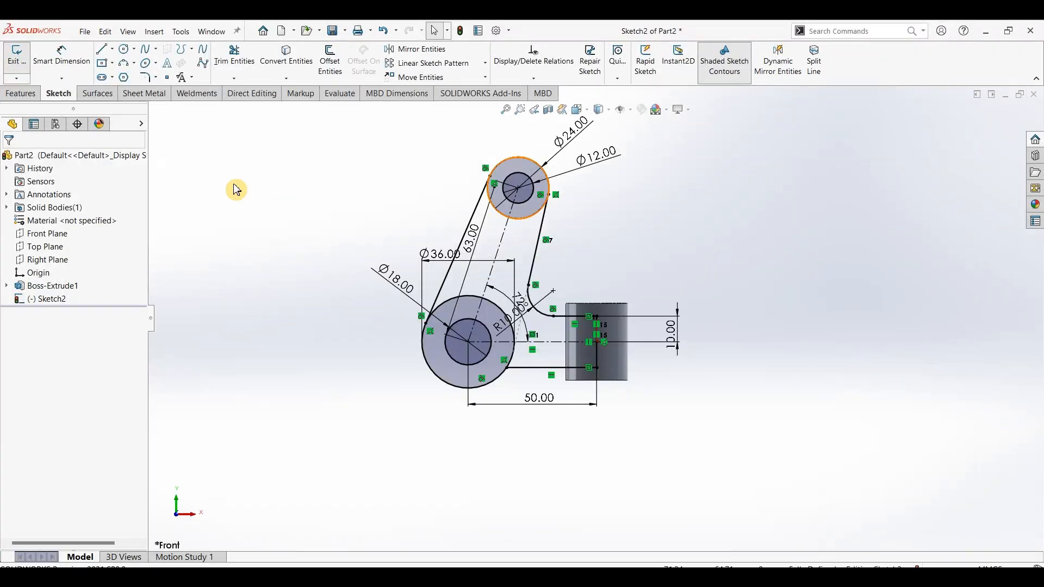
left_click(103, 50)
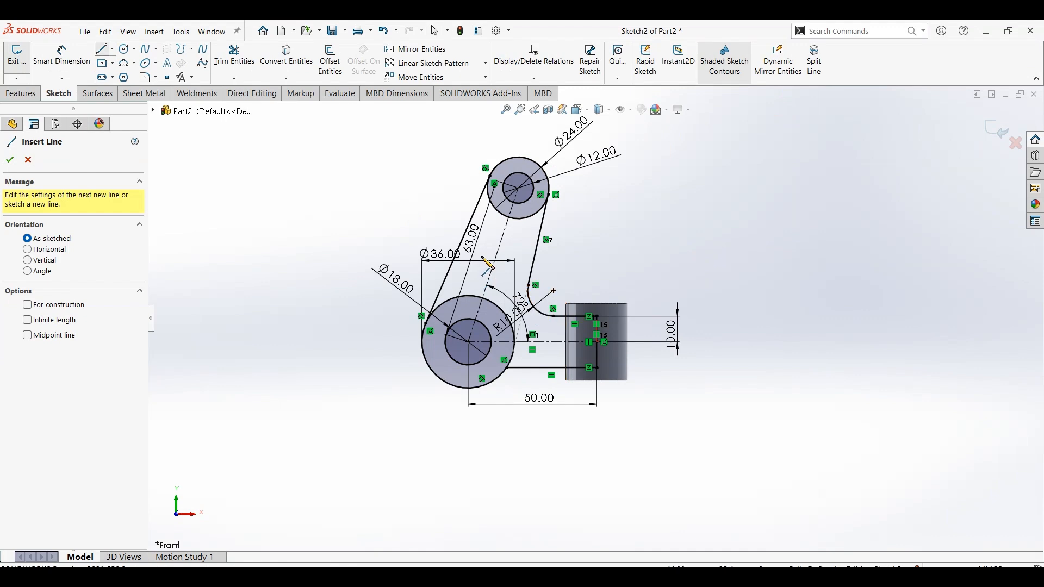
scroll(453, 239, "down", 2)
scroll(496, 244, "down", 1)
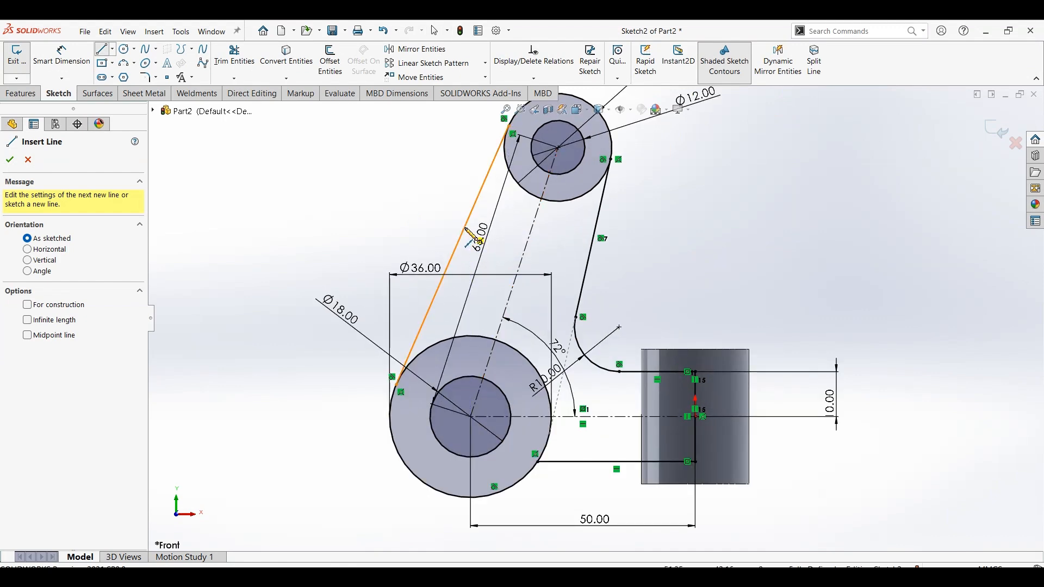
left_click(465, 226)
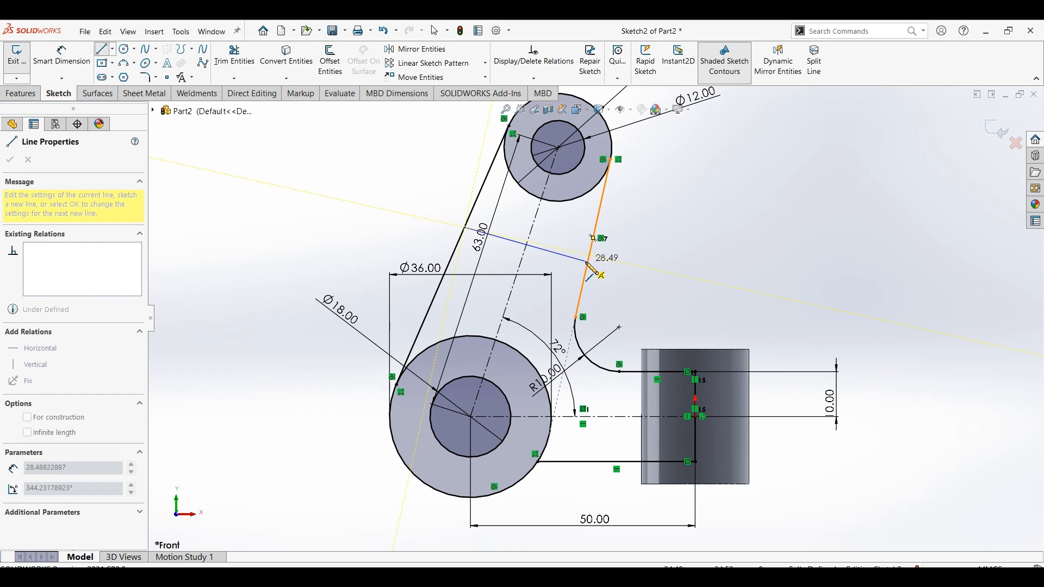
left_click(589, 265)
key("Escape")
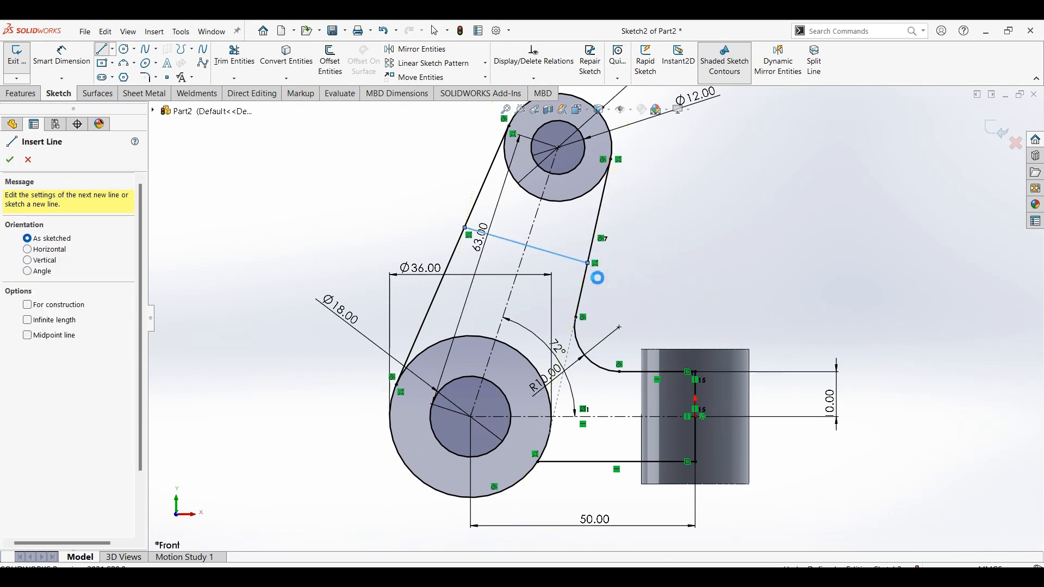
key("Escape")
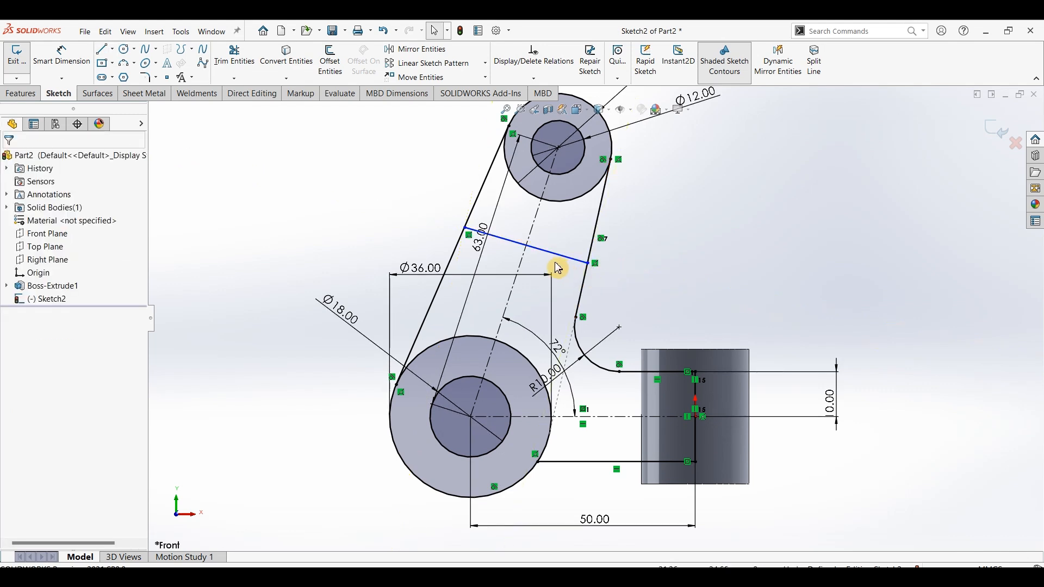
Make the line across the arm perpendicular to the arm's inclined centerline
left_click(535, 235)
left_click(546, 250, "ctrl")
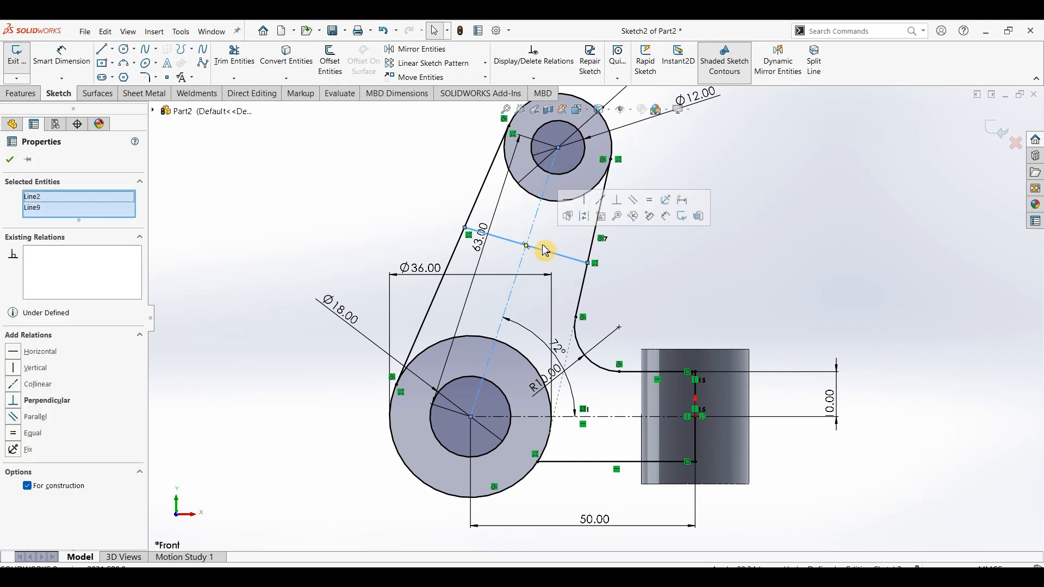
left_click(617, 200)
key("Escape")
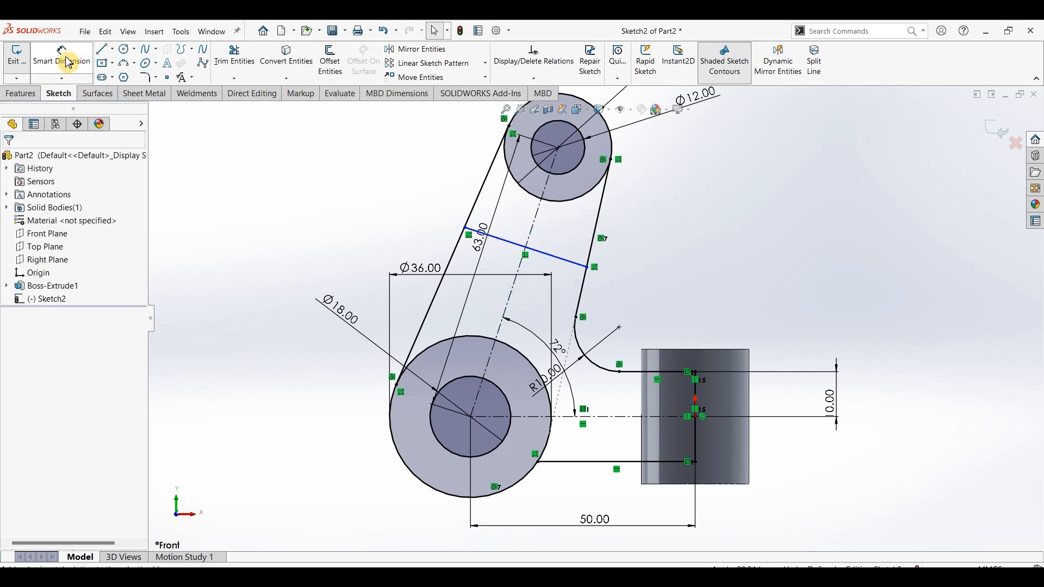
Dimension the line across the arm 26 mm from the center of the 12 mm circle
left_click(68, 62)
left_click(559, 147)
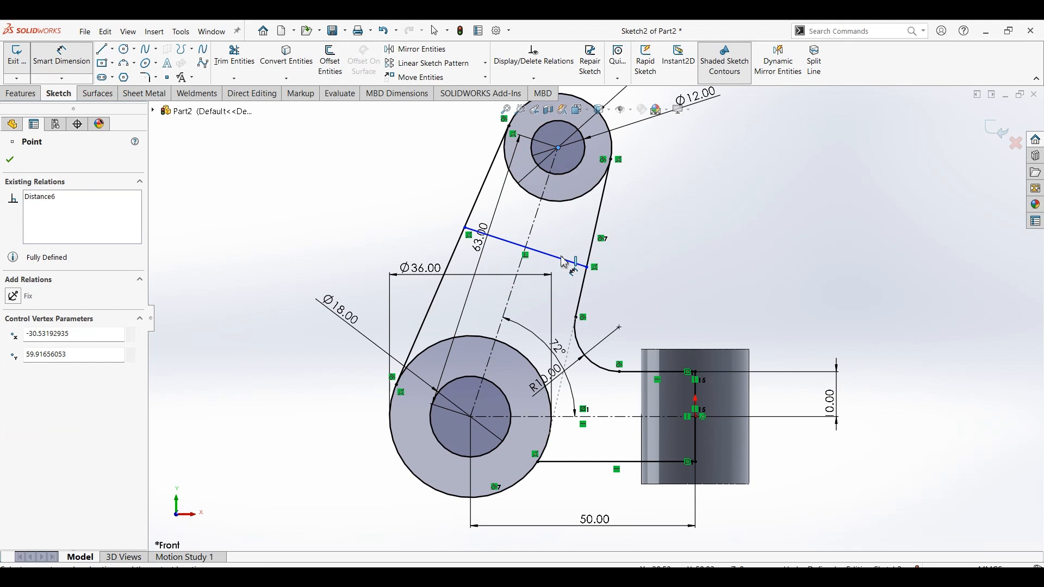
left_click(569, 261)
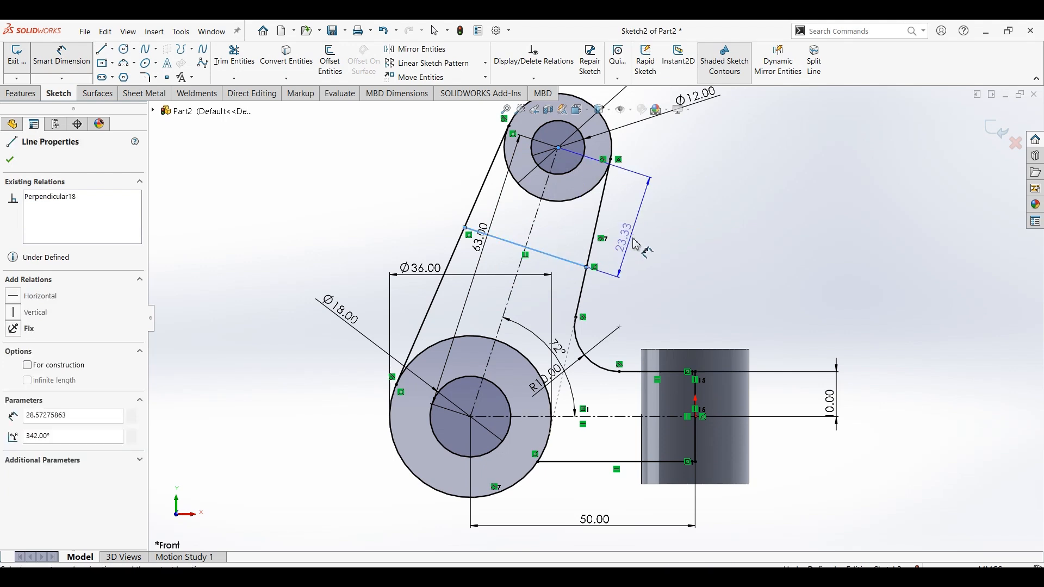
left_click(682, 249)
left_click(683, 250)
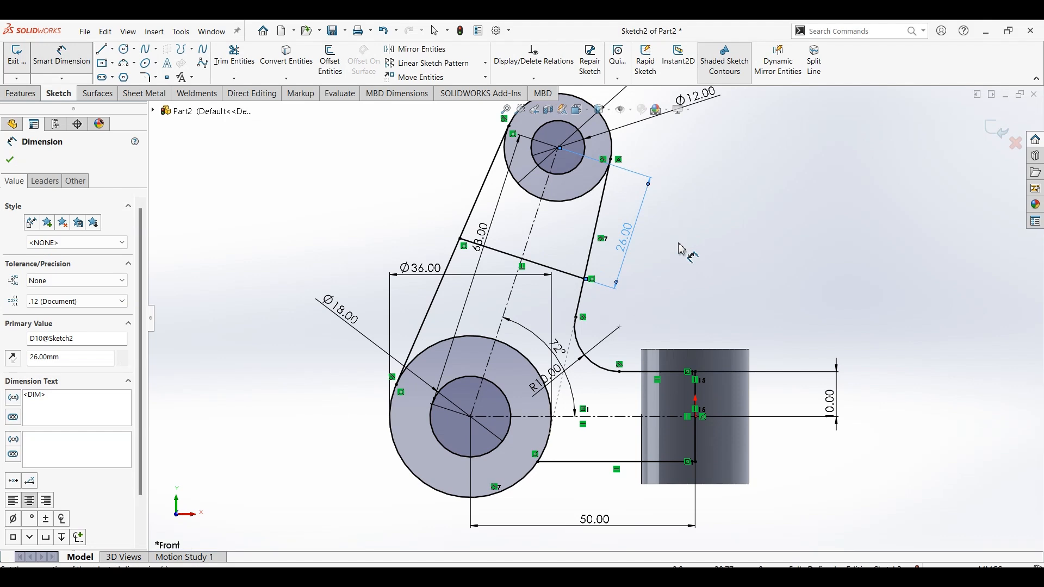
Trim away the inner arc of the circle around the 12 mm hole, leaving the rounded outer end of the arm
key("Escape")
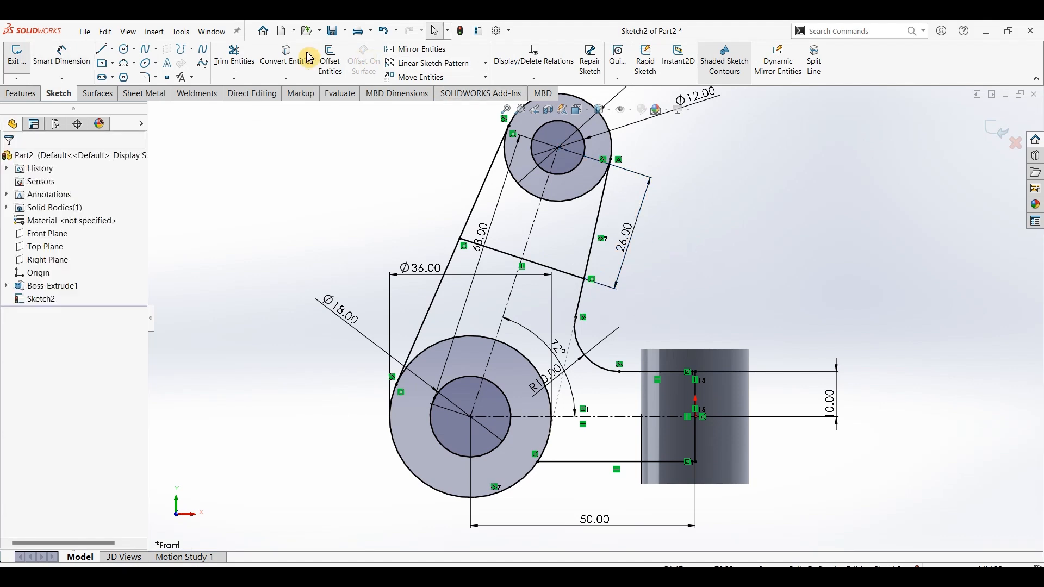
left_click(234, 57)
mouse_move(519, 214)
left_mouse_down()
mouse_move(528, 191)
mouse_move(566, 216)
left_mouse_up()
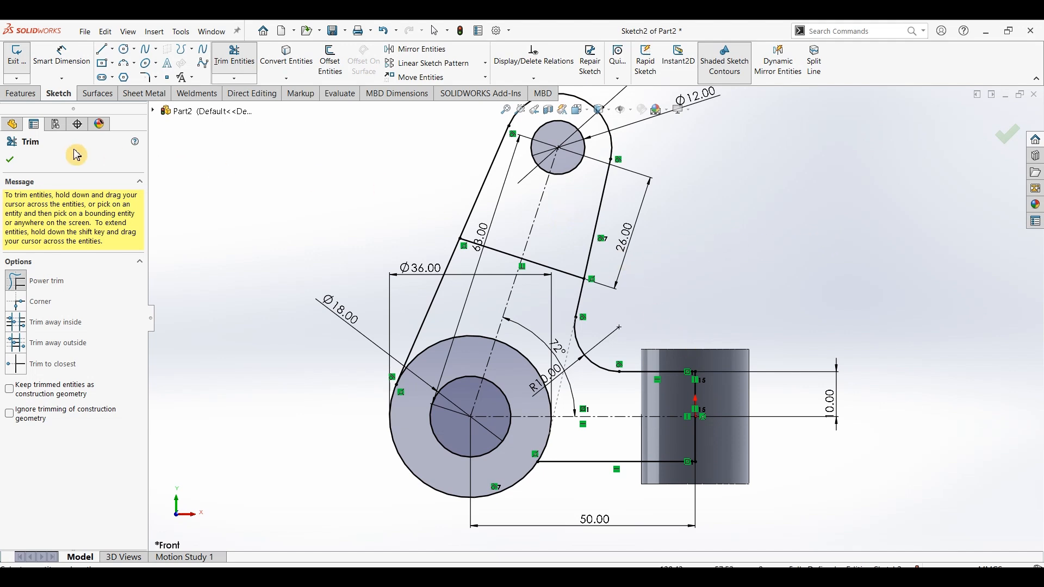
left_click(9, 159)
Extrude the 36 mm ring and the upper arm region around the 12 mm hole 30 mm, Mid Plane, with merged result
left_click(23, 99)
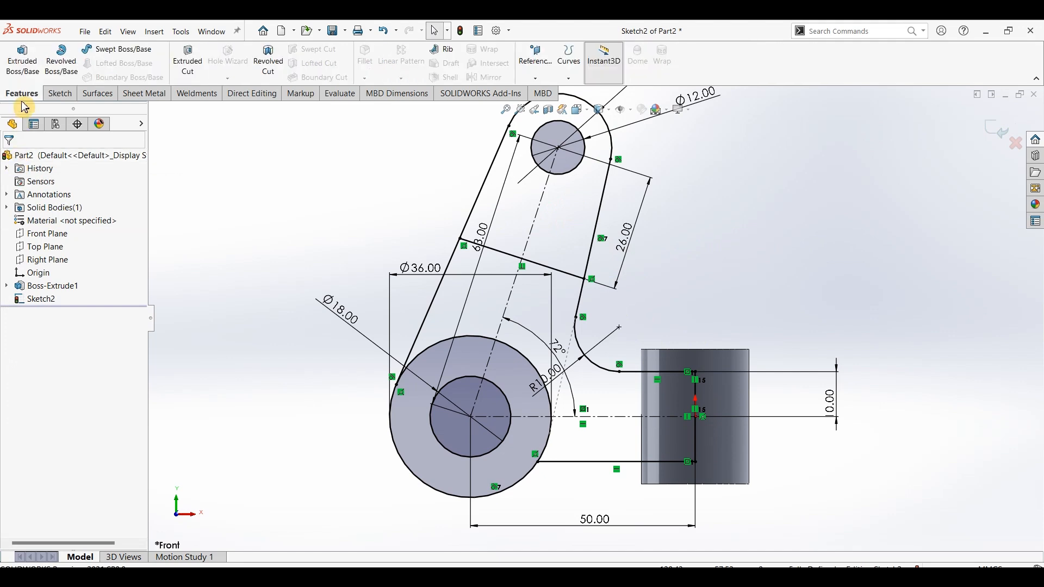
left_click(22, 60)
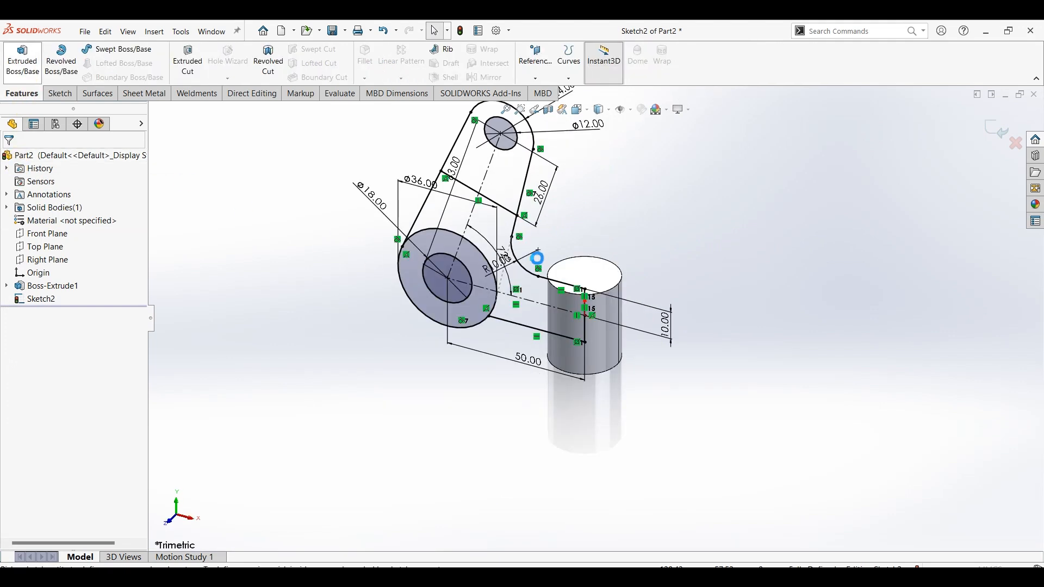
left_click(426, 242)
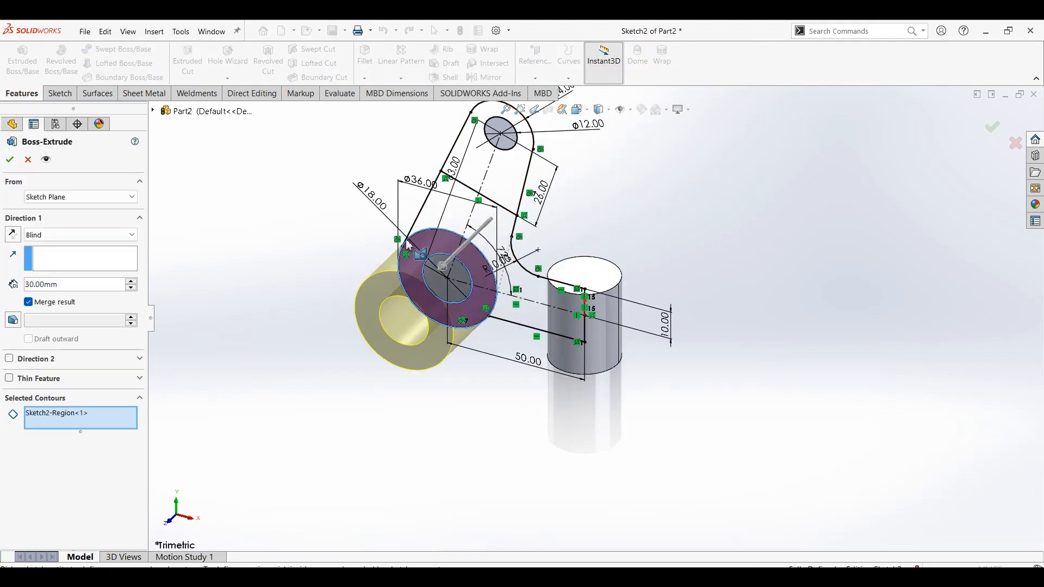
left_click(77, 235)
left_click(58, 304)
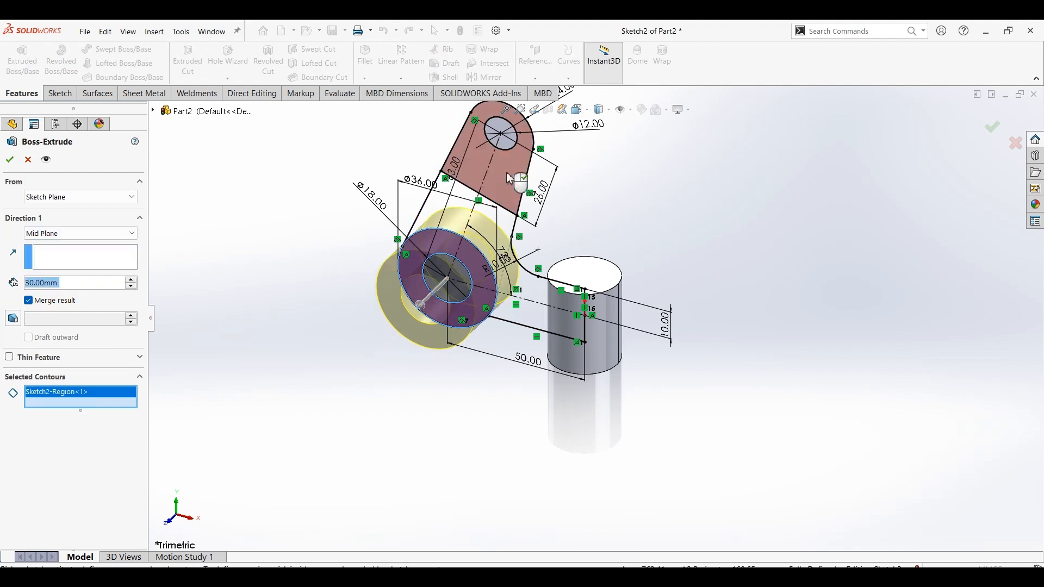
left_click(509, 178)
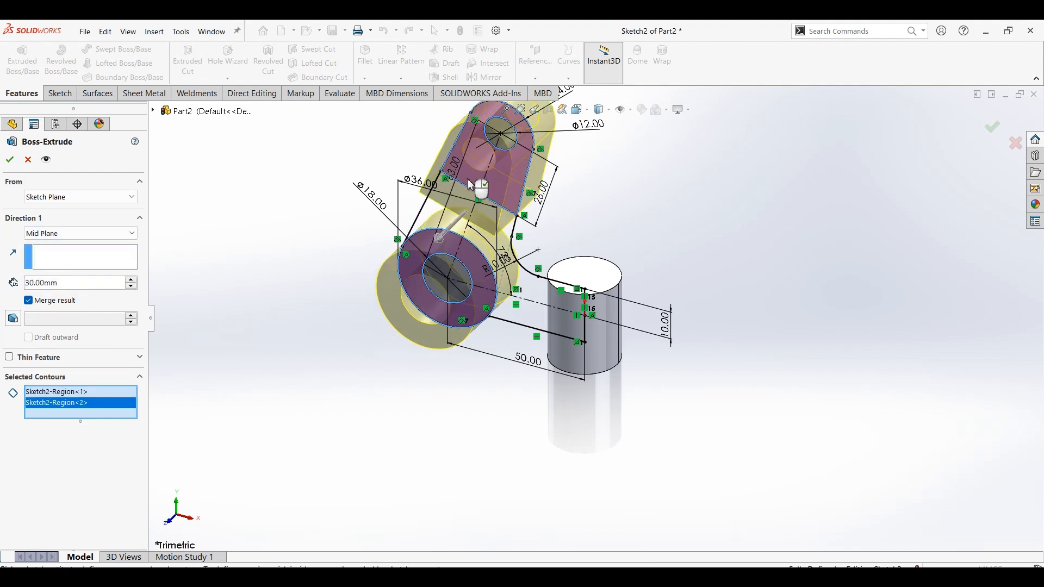
left_click(10, 161)
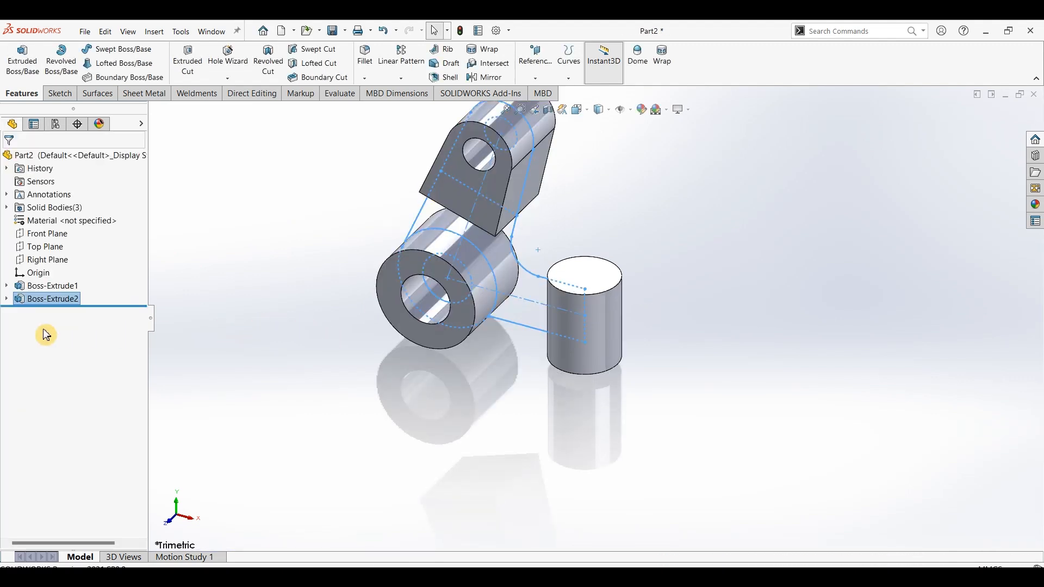
Reuse the arm profile sketch to extrude the connecting web region 10 mm, Mid Plane, between the two bosses and the upper block
left_click(6, 299)
left_click(38, 313)
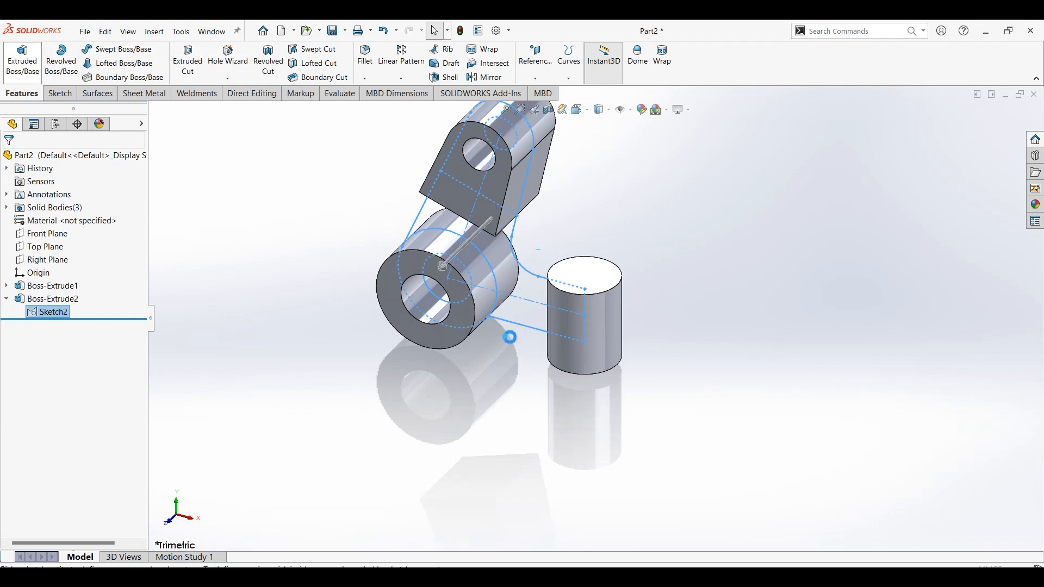
left_click(527, 296)
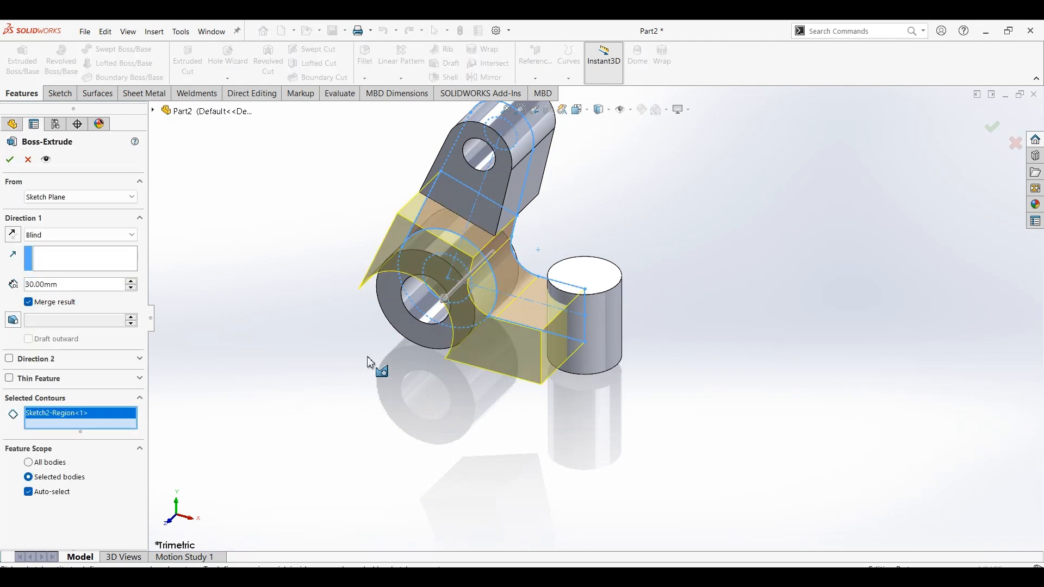
left_click(62, 244)
left_click(46, 302)
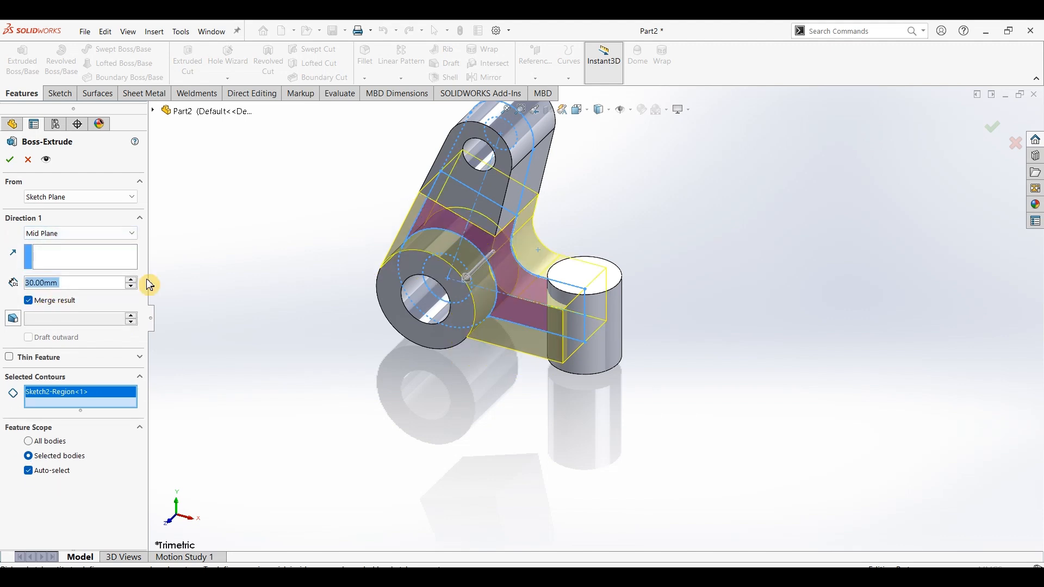
type("10")
key("Return")
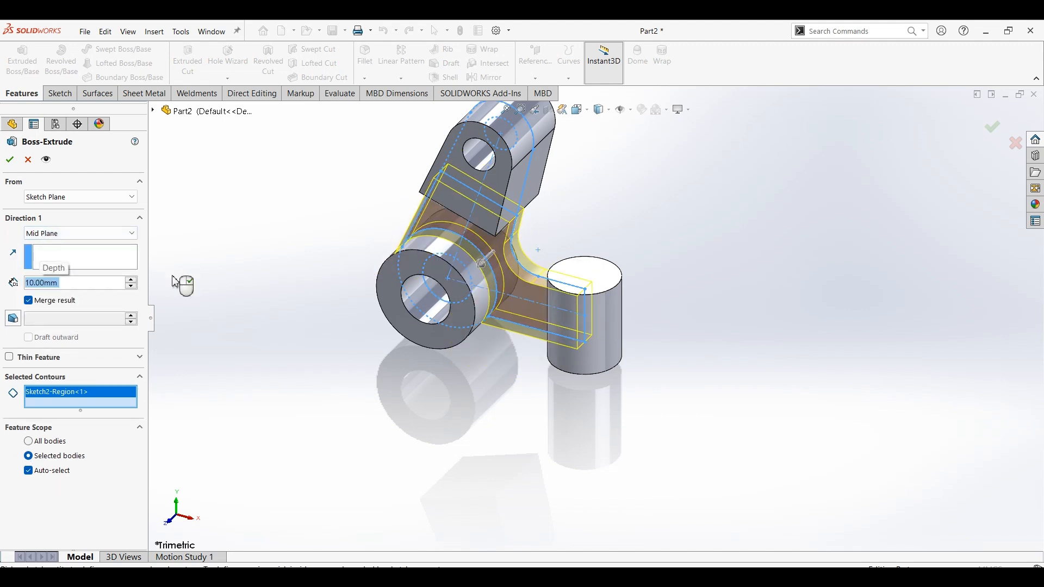
left_click(10, 159)
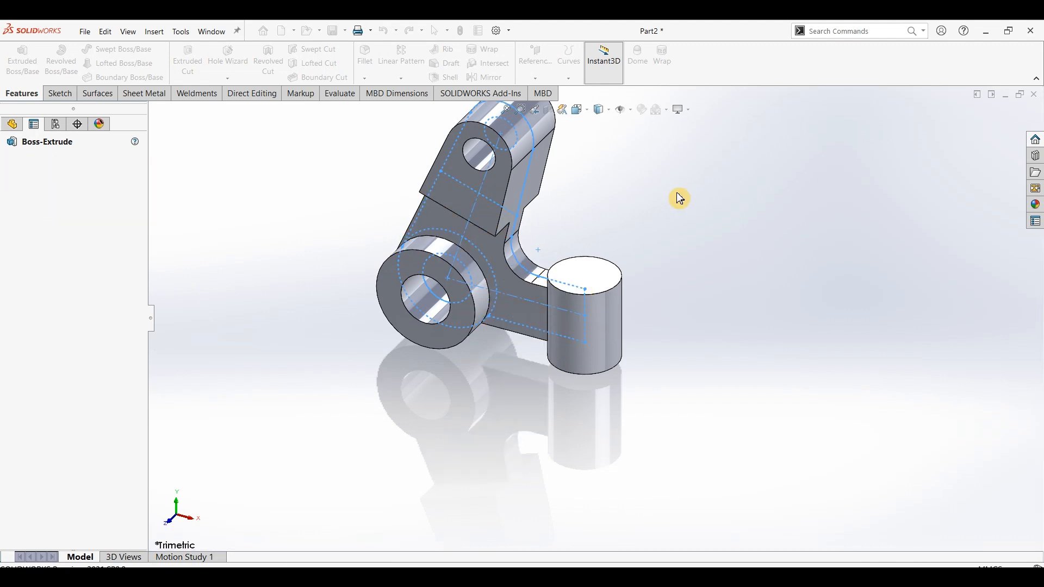
Start a sketch on the front face of the upper block containing the 12 mm hole
scroll(651, 195, "up", 2)
scroll(628, 219, "down", 1)
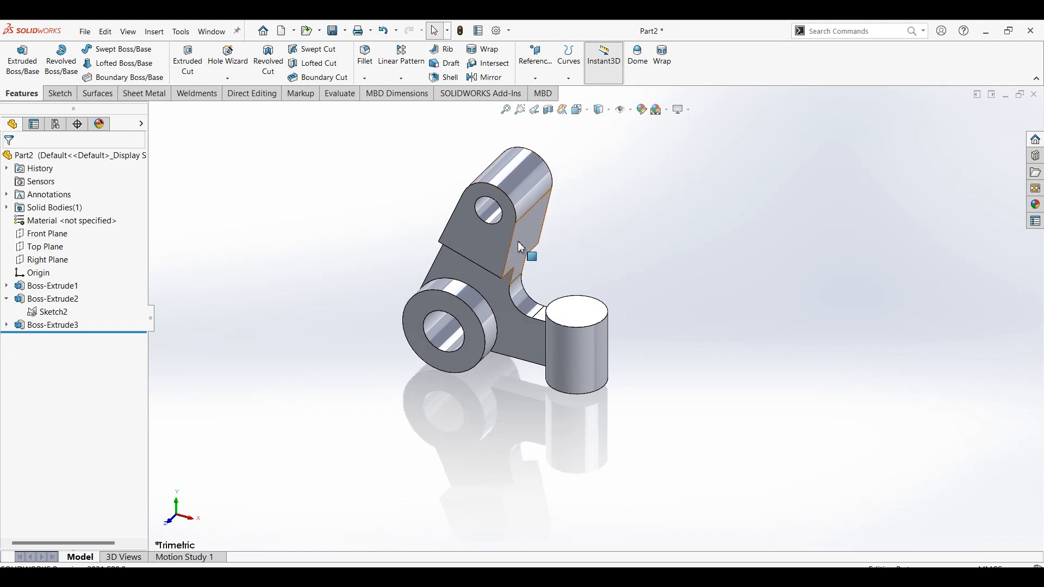
left_click(486, 240)
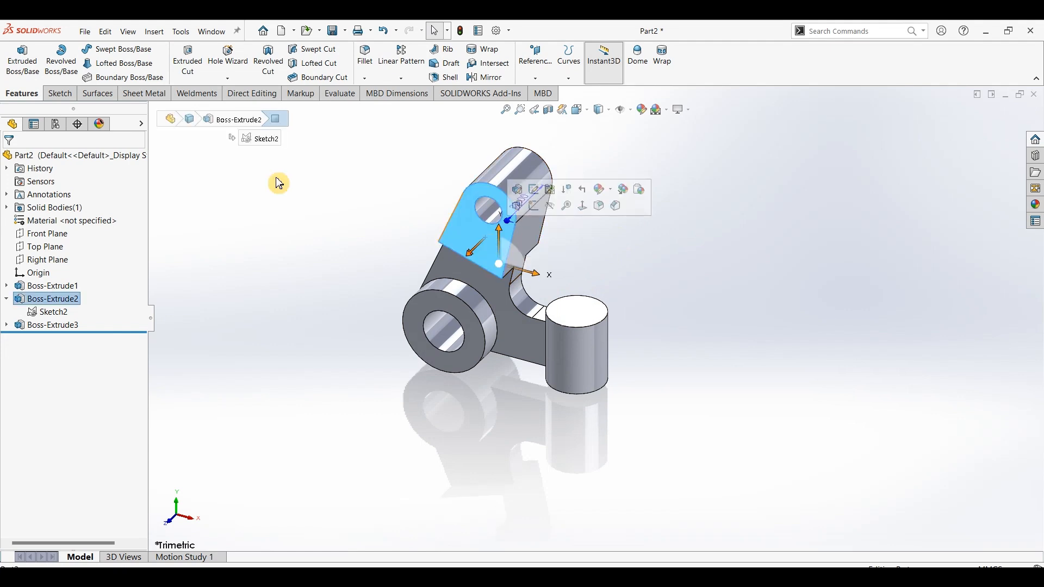
left_click(58, 93)
left_click(21, 69)
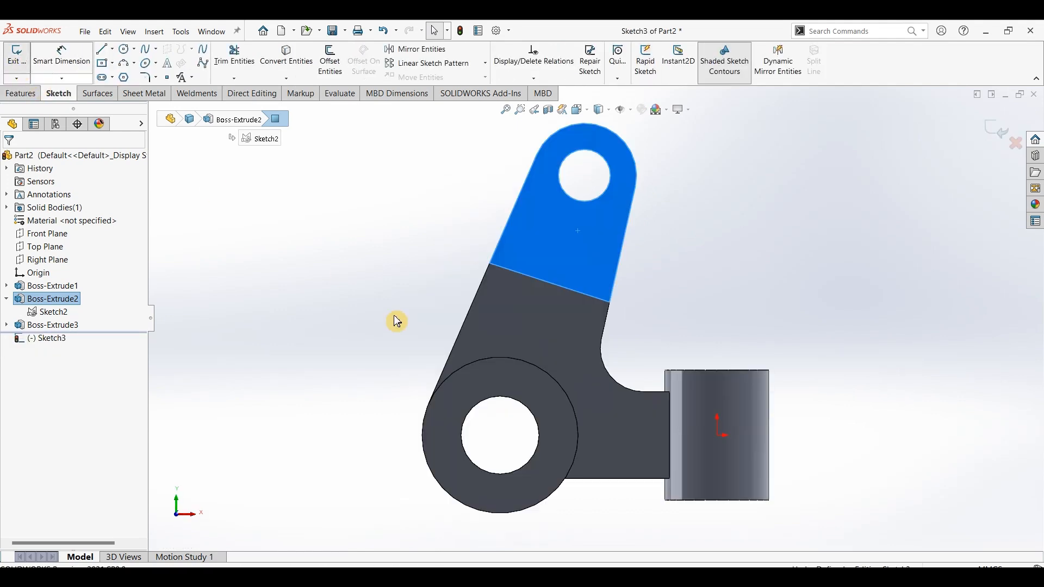
left_click(296, 268)
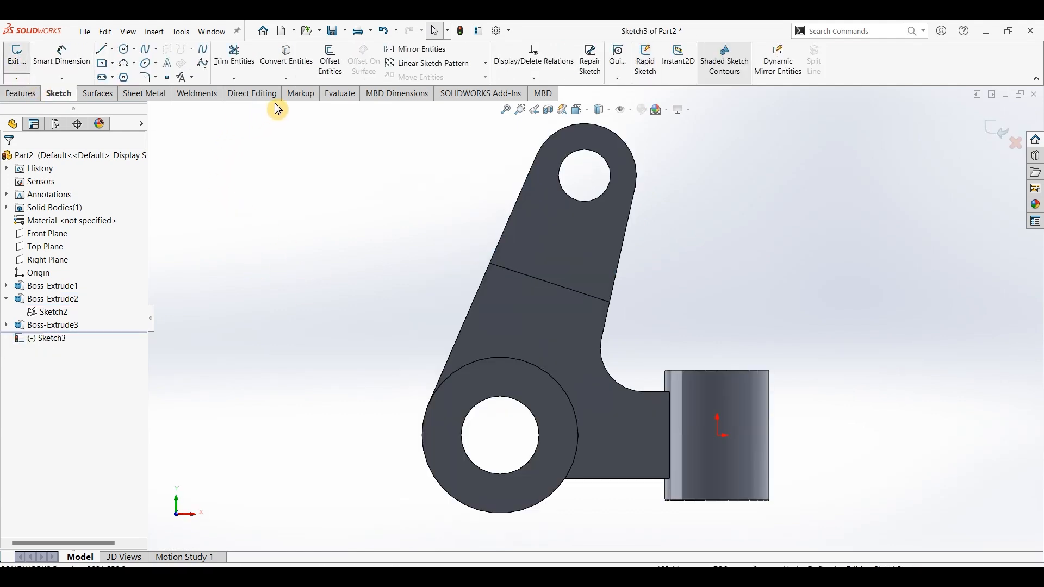
Offset the lower edge of the upper block's front face 7.5 mm toward the hole
left_click(330, 61)
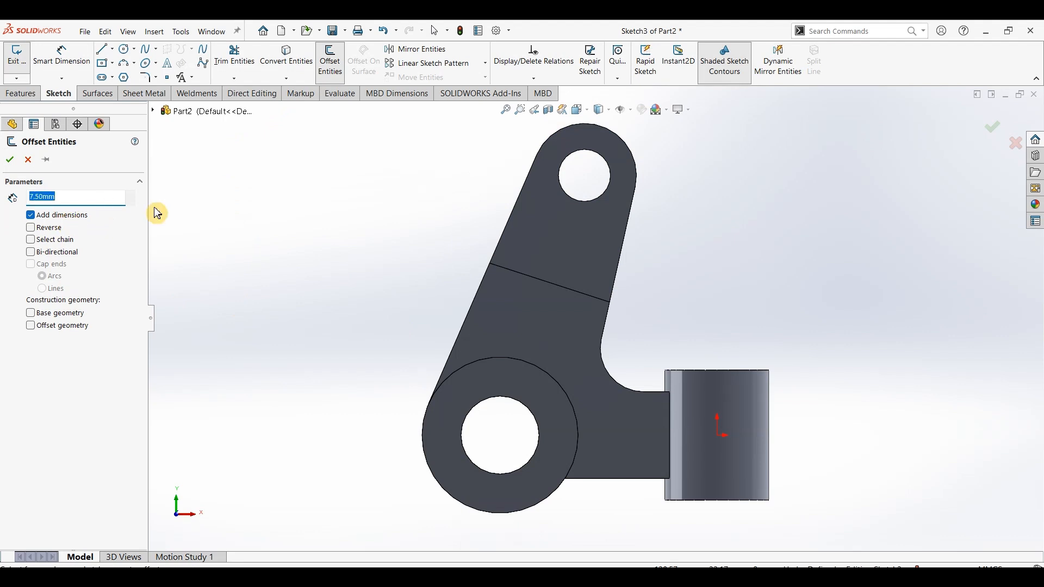
left_click(547, 287)
left_click(31, 232)
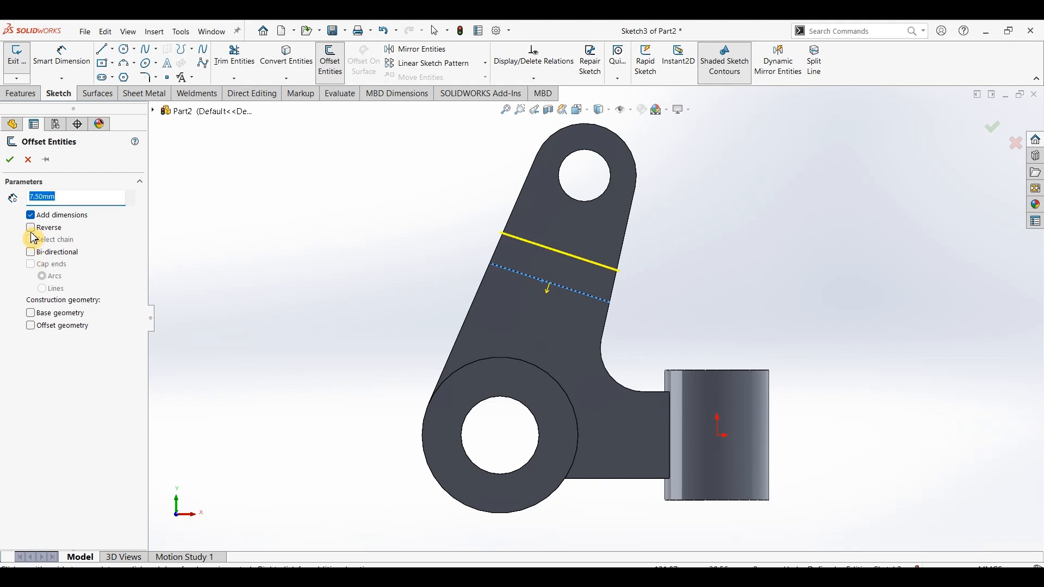
left_click(10, 159)
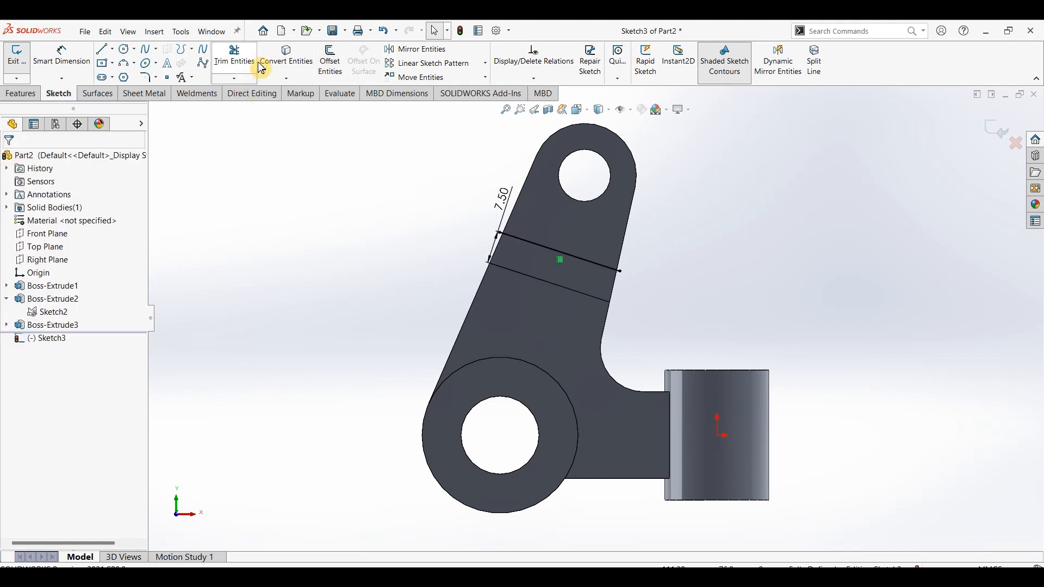
Convert the rounded top edge and both slanted side edges of the upper block's front face into sketch entities
left_click(298, 62)
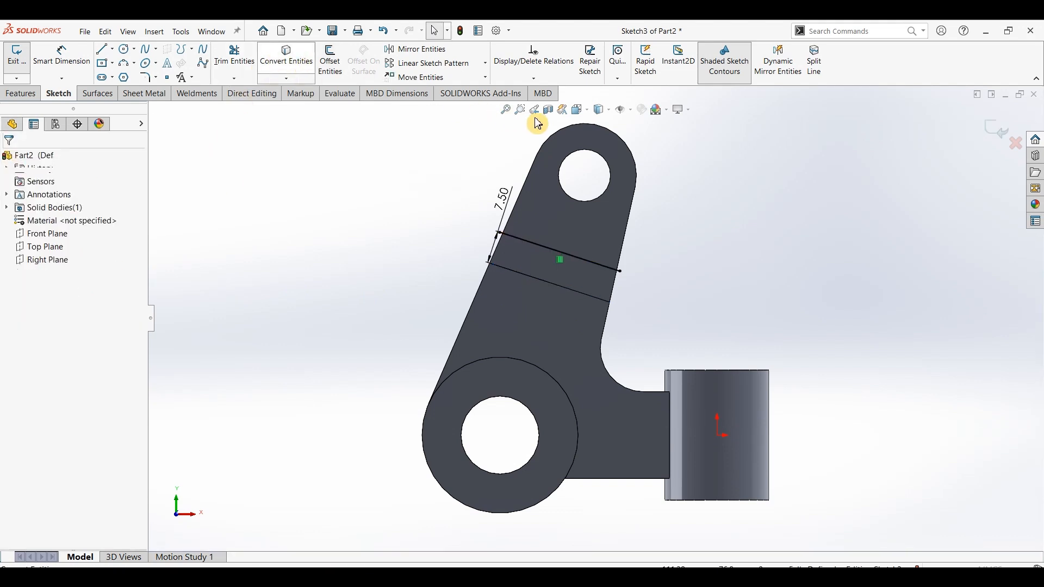
left_click(567, 132)
left_click(534, 179)
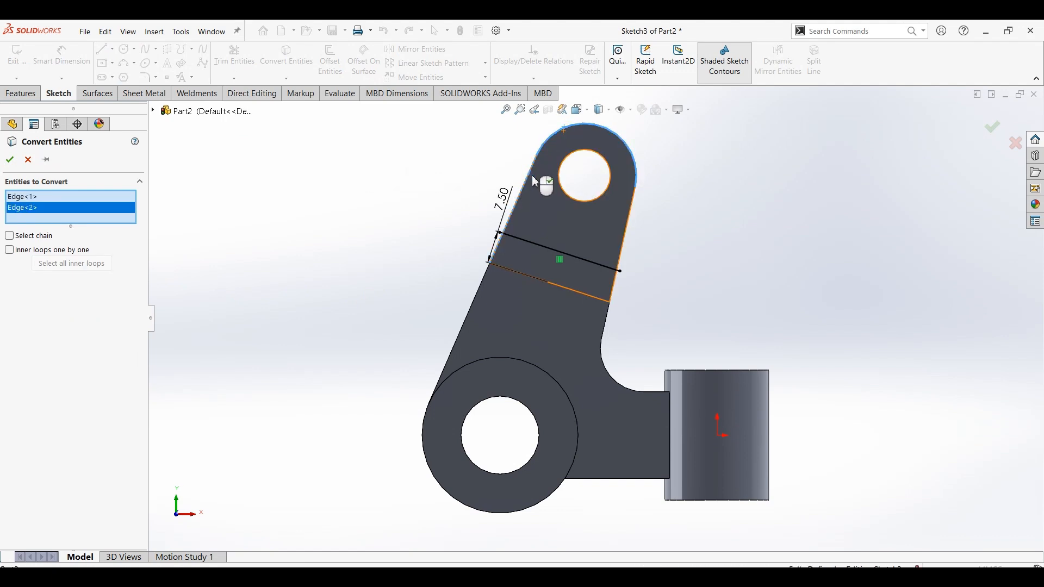
left_click(628, 234)
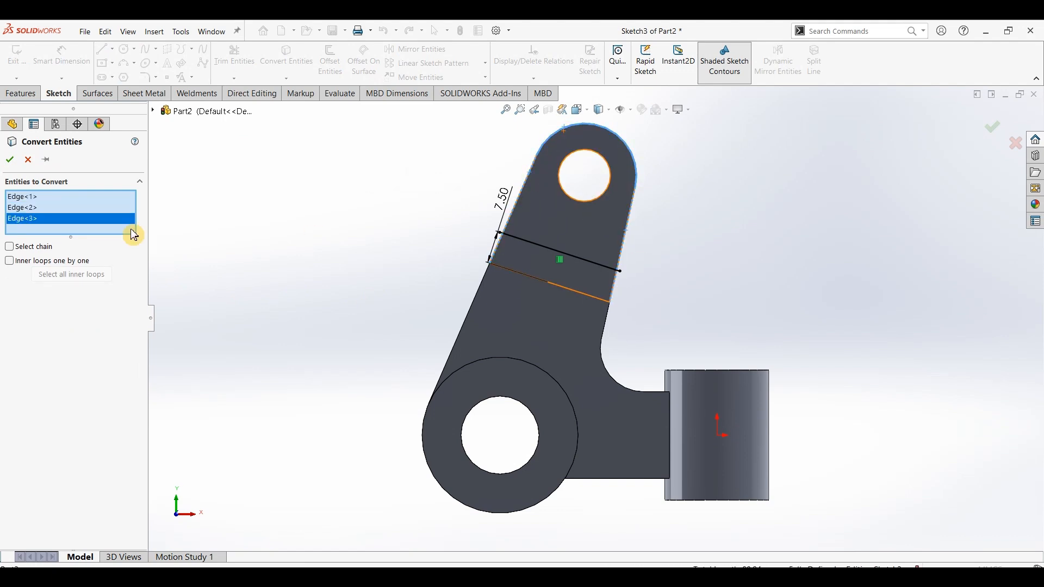
left_click(11, 160)
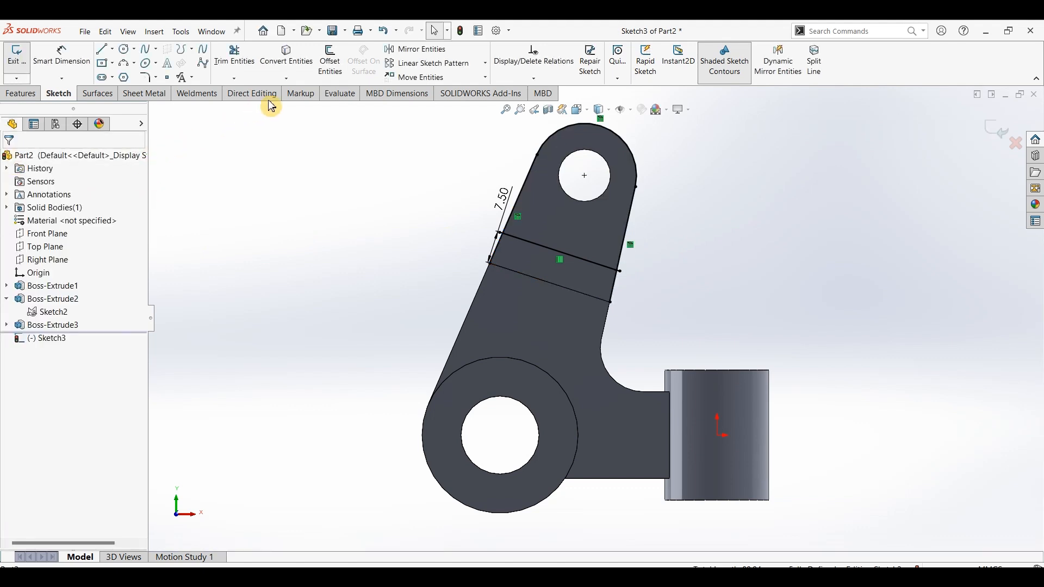
Trim the side lines below the offset line and its overhanging ends to leave a closed profile
left_click(235, 57)
scroll(544, 229, "down", 5)
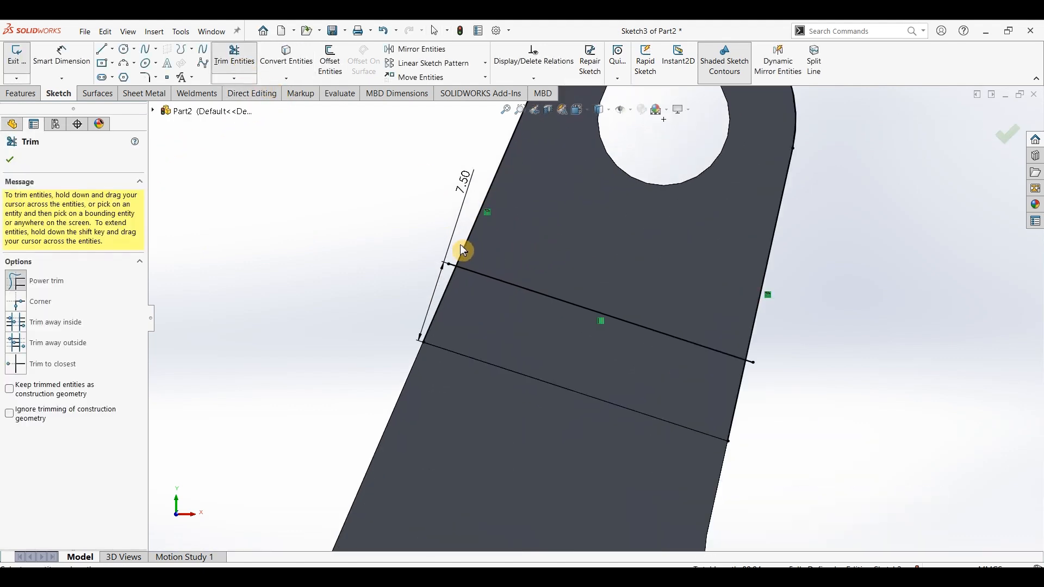
mouse_move(461, 249)
left_mouse_down()
mouse_move(455, 272)
mouse_move(571, 318)
left_mouse_up()
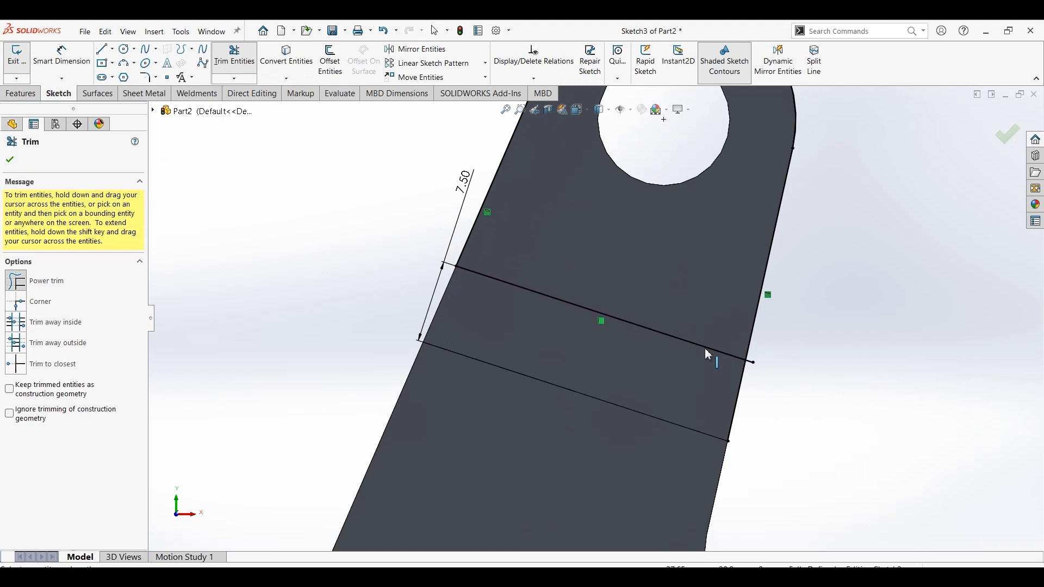
left_click_drag(732, 373, 773, 366)
scroll(762, 366, "up", 5)
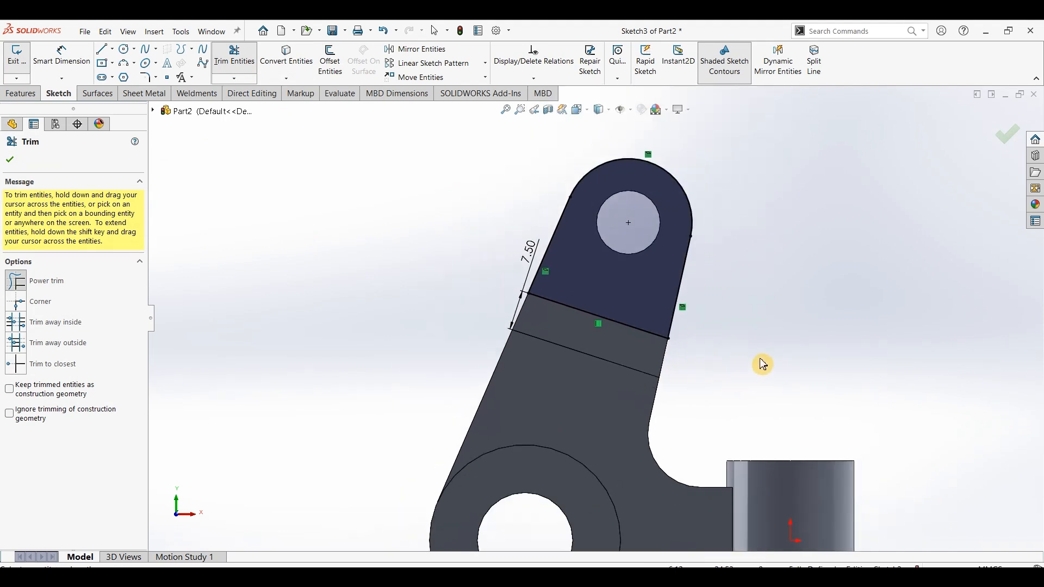
left_click(11, 160)
key("Escape")
Start an extruded cut of the closed profile from a 7.5 mm offset, reversed so the offset goes into the upper block
middle_click_drag(760, 310, 719, 313)
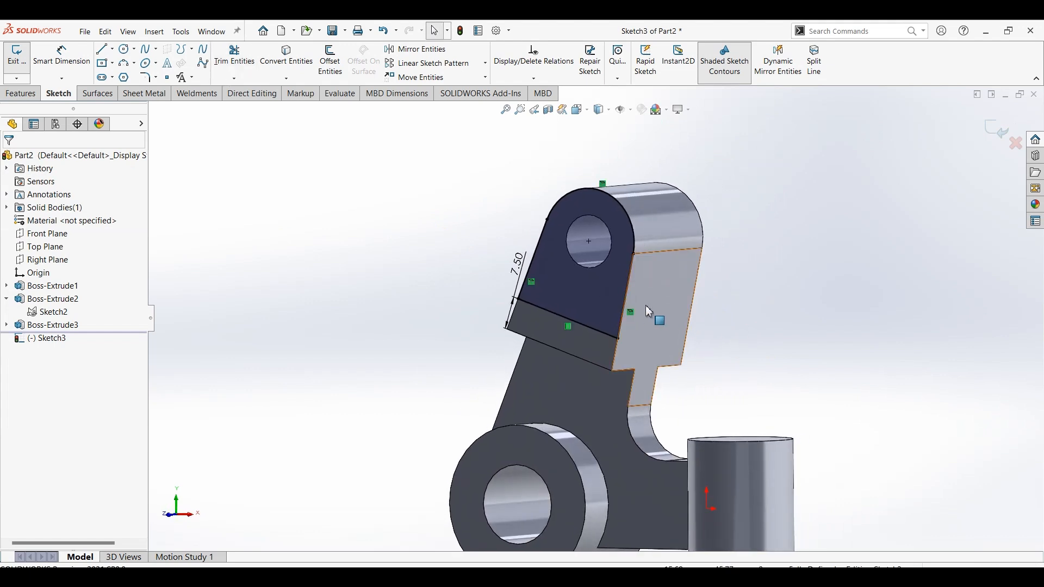
left_click(619, 283)
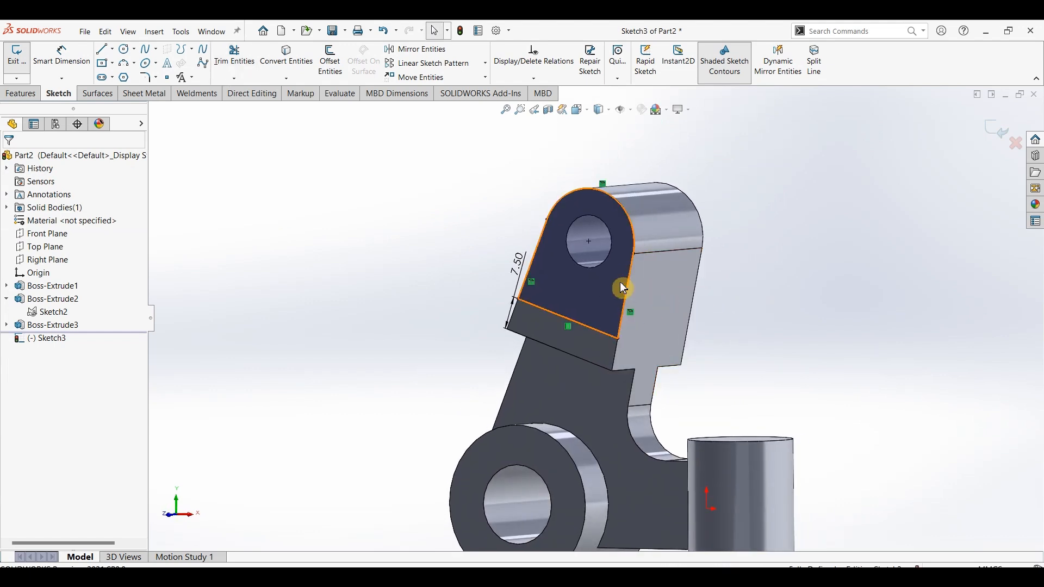
left_click(179, 212)
left_click(20, 93)
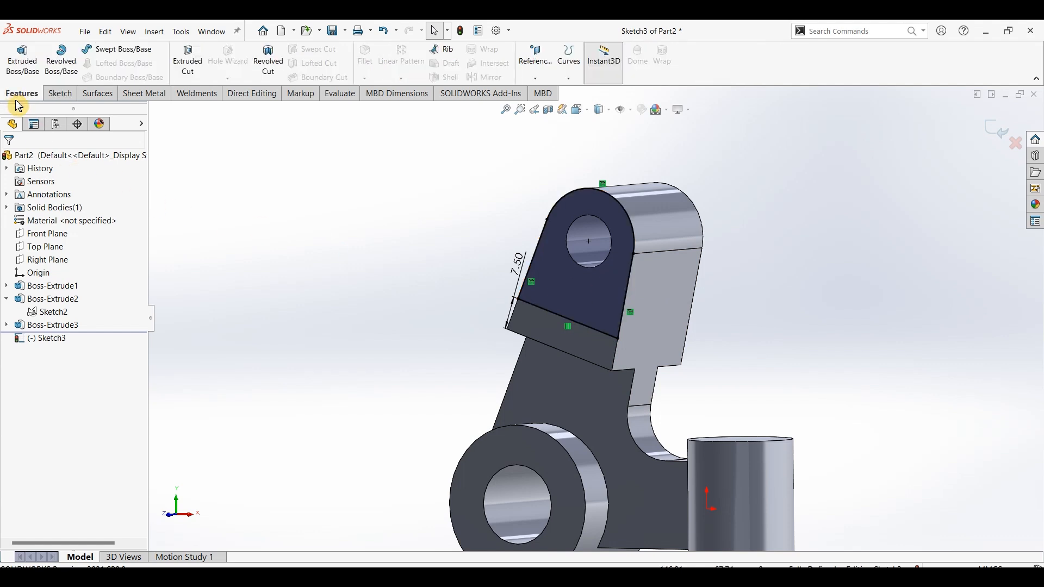
left_click(188, 63)
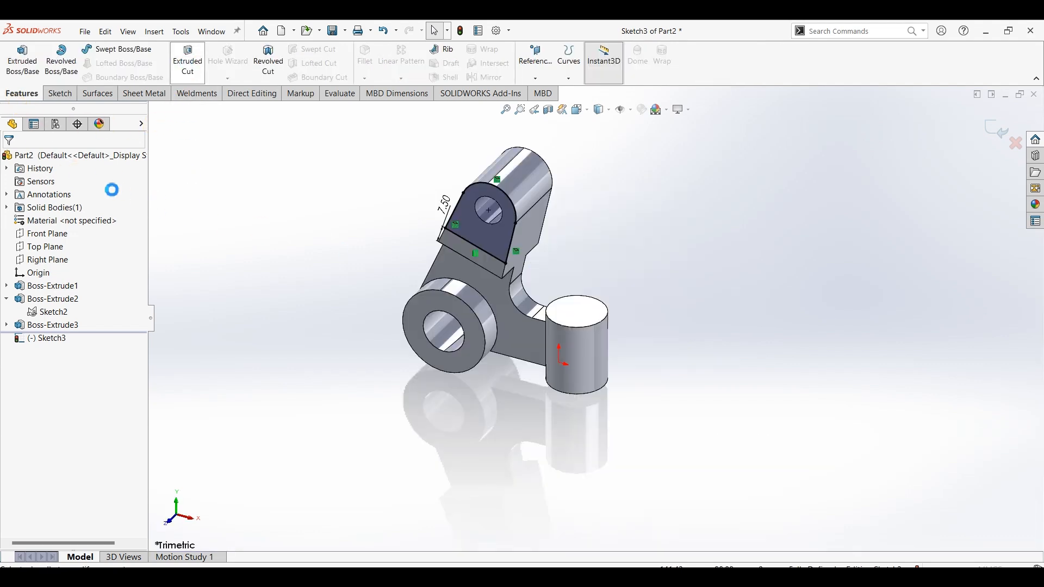
left_click(76, 197)
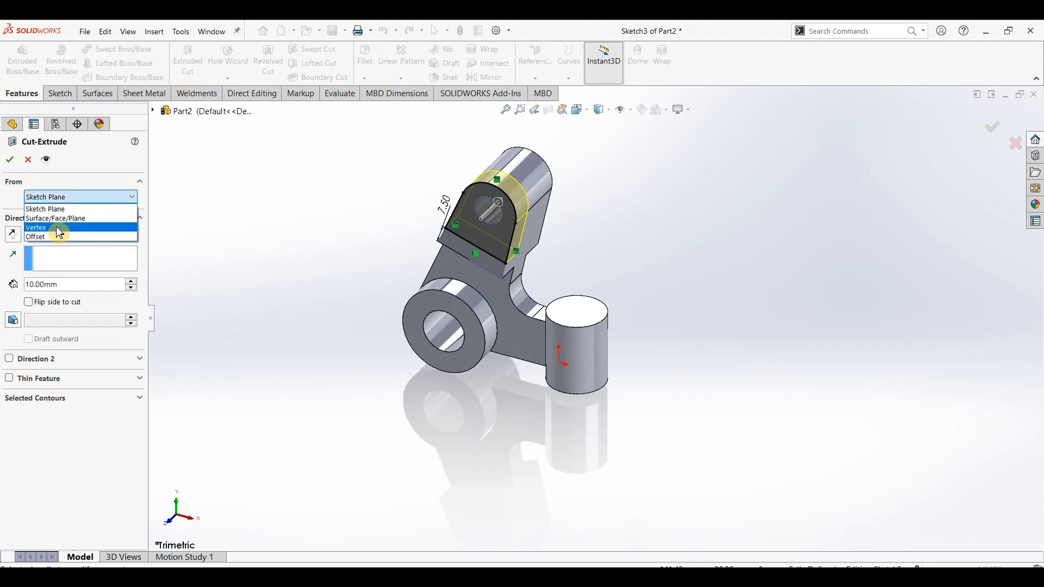
left_click(61, 233)
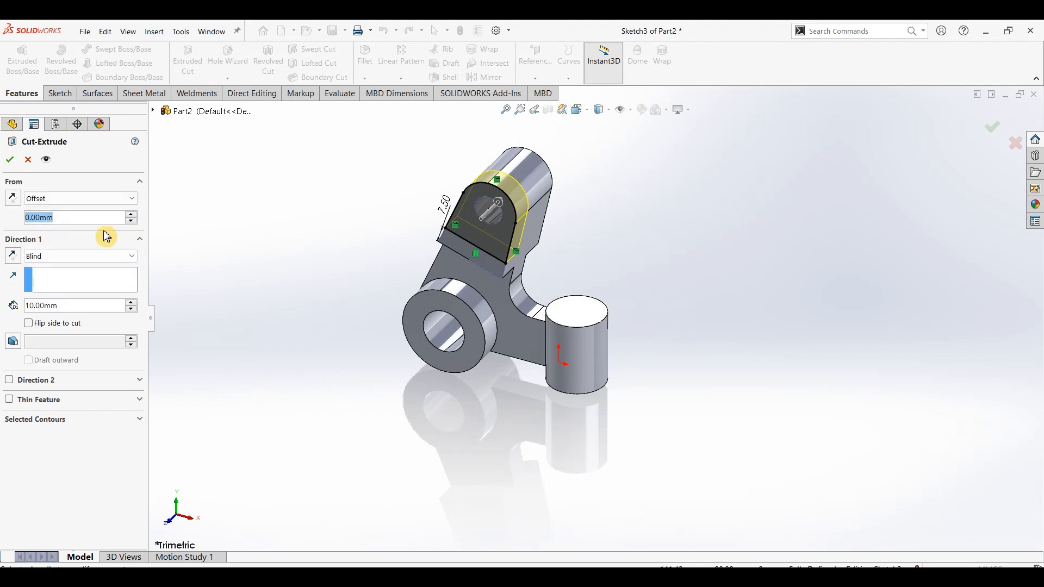
type("7.5")
key("Return")
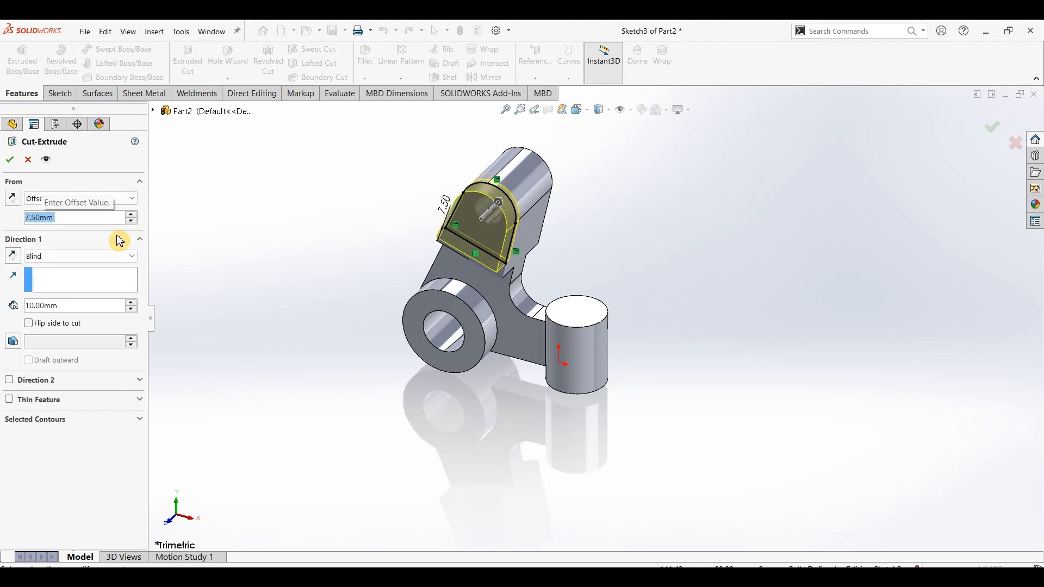
left_click(13, 199)
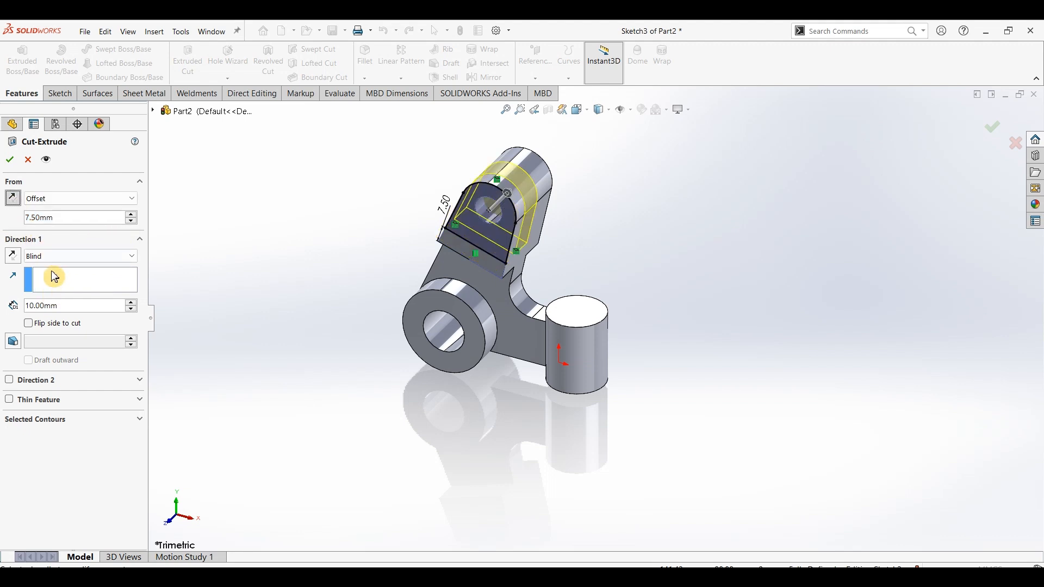
Set the blind cut depth to 15 mm and complete the fork slot cut
type("15")
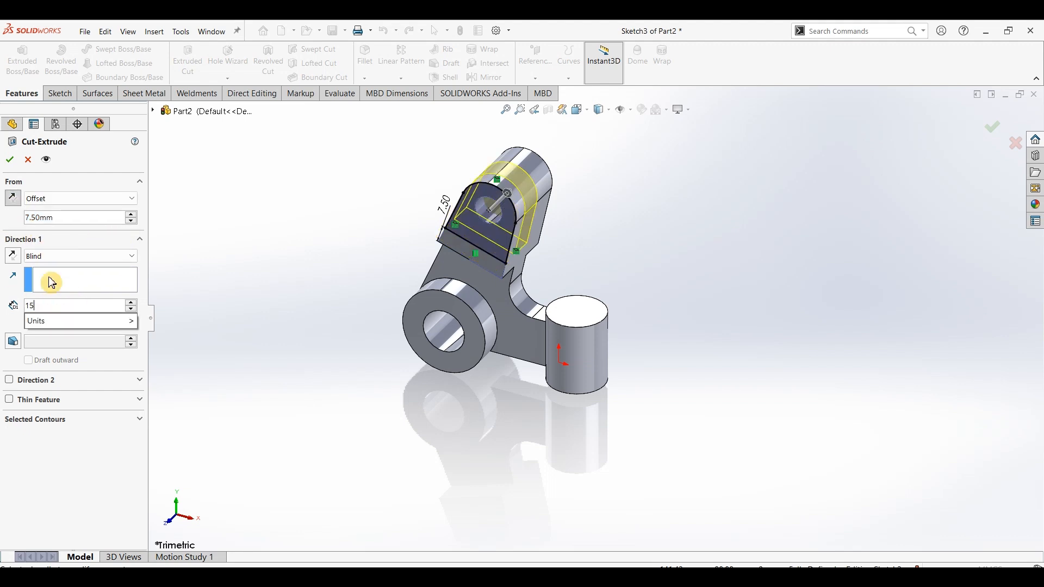
key("Return")
left_click(12, 160)
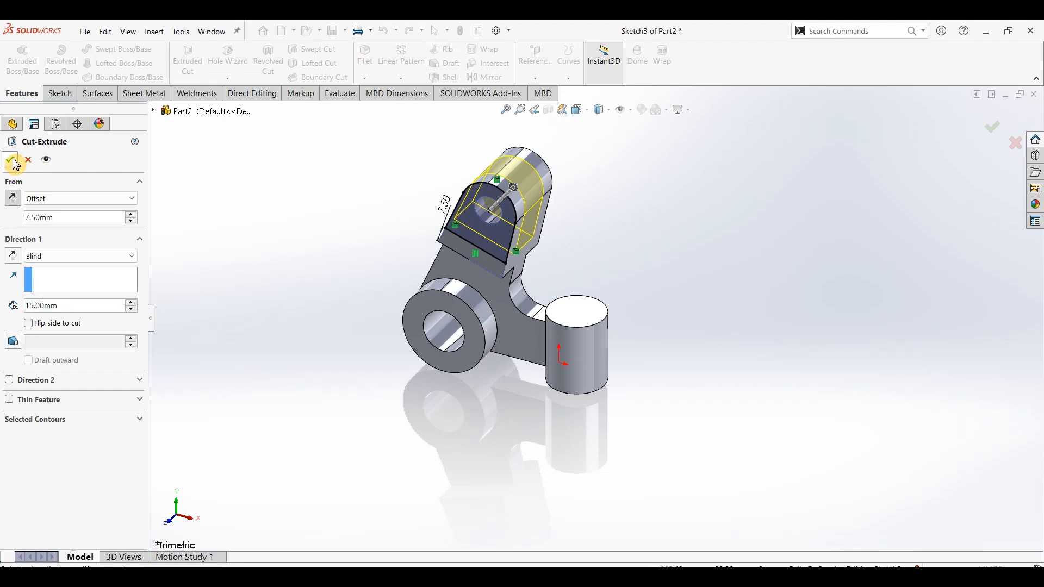
Sketch a circle about 13.4 mm in diameter on the vertical cylinder's top face, centred on the origin
mouse_move(675, 220)
middle_mouse_down()
mouse_move(643, 208)
mouse_move(684, 220)
middle_mouse_up()
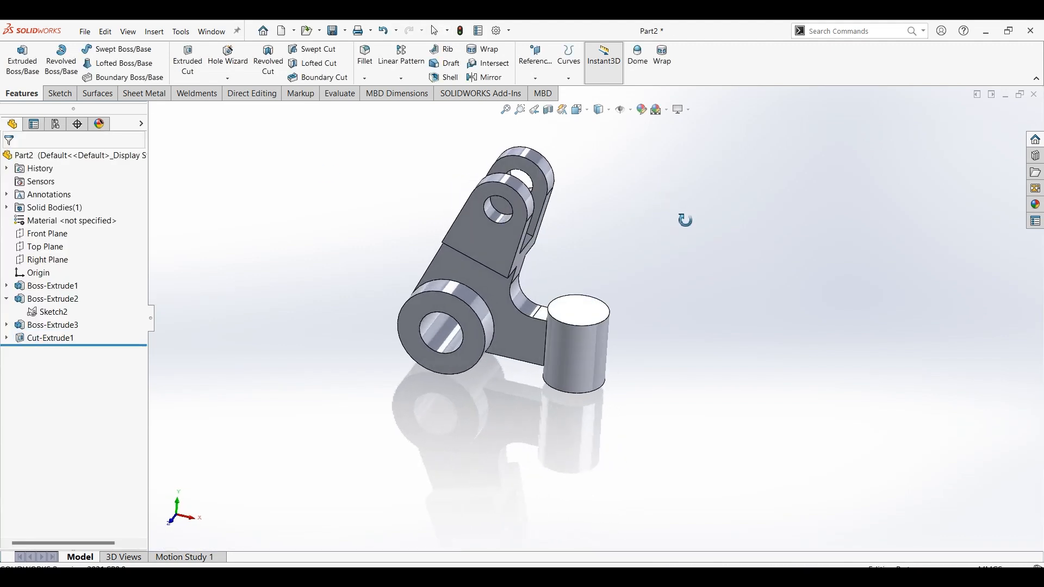
left_click(591, 318)
left_click(60, 93)
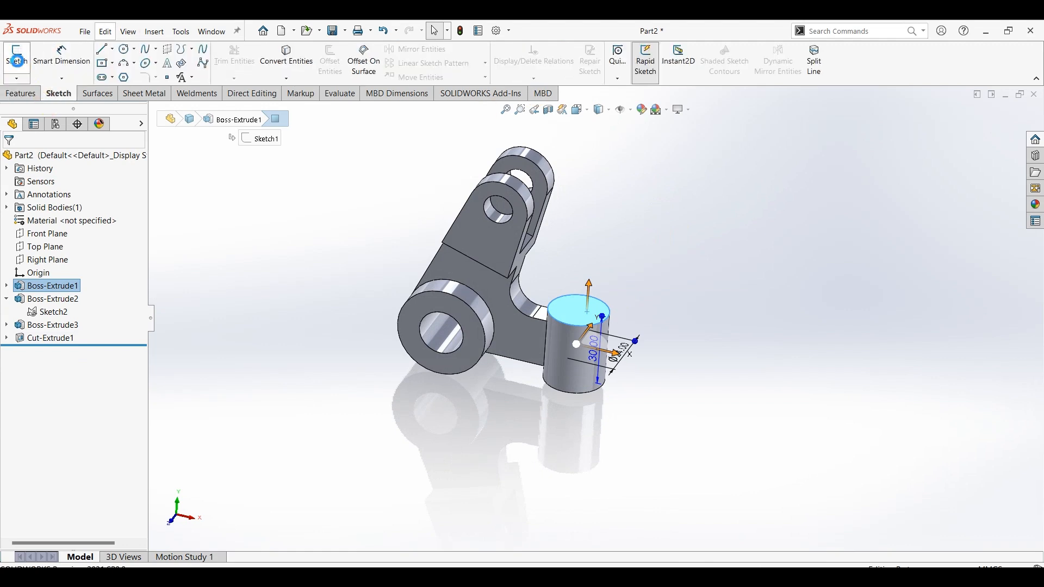
left_click(17, 58)
left_click(126, 49)
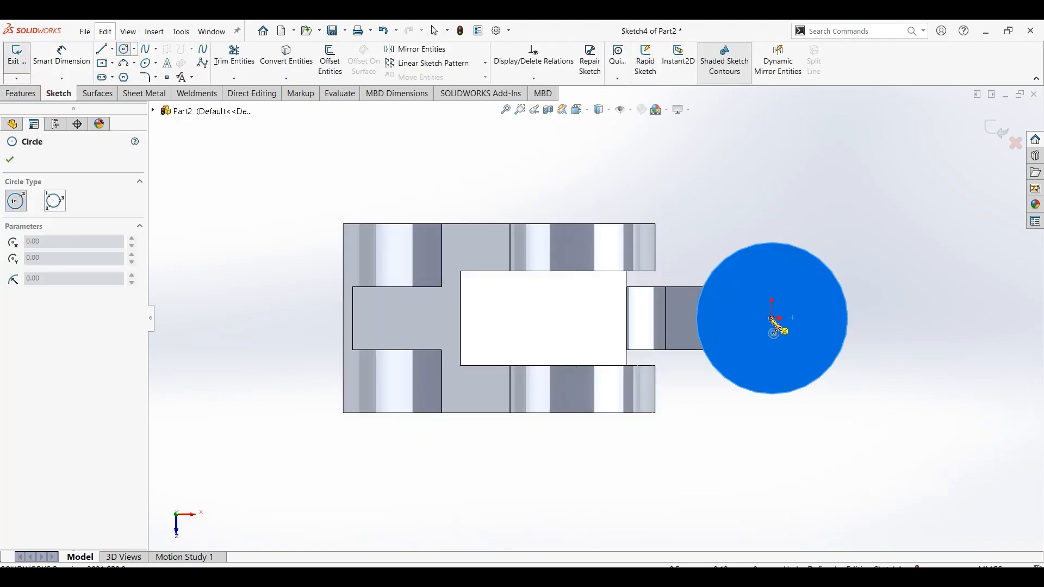
left_click(772, 318)
left_click(802, 288)
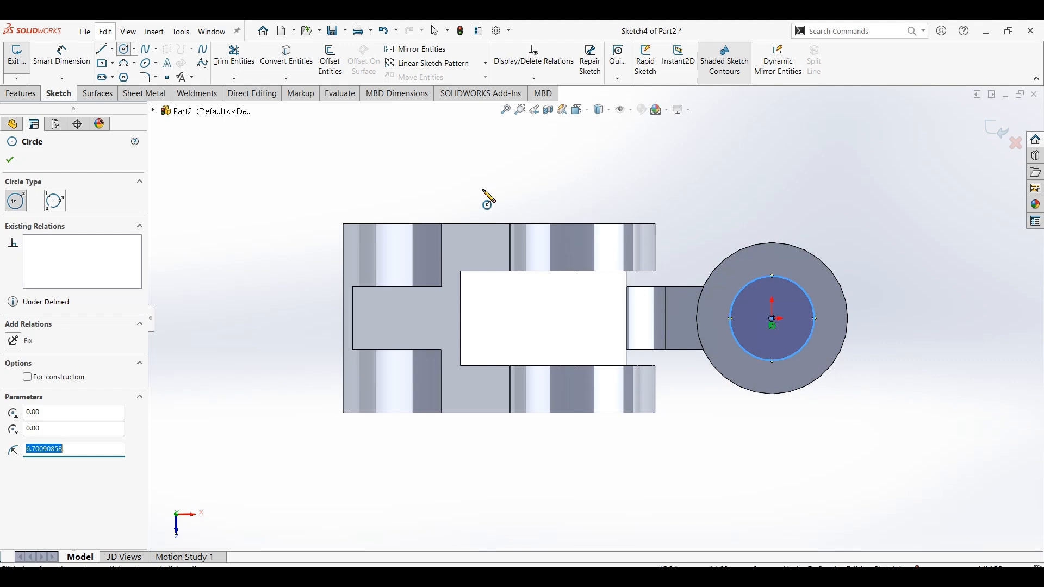
Dimension the circle on the vertical cylinder's top face with a diameter of 12 mm
left_click(72, 65)
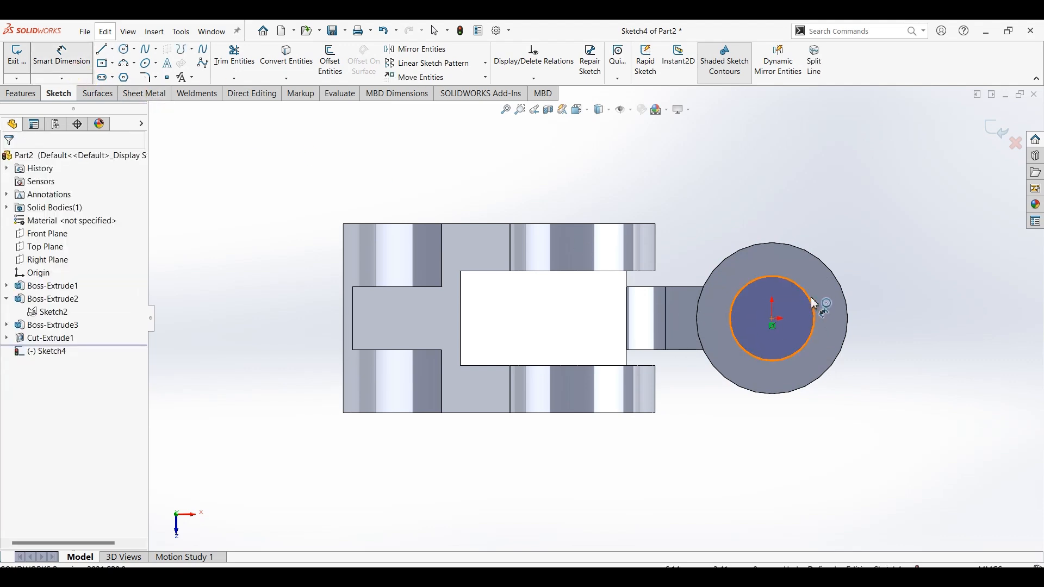
left_click(877, 265)
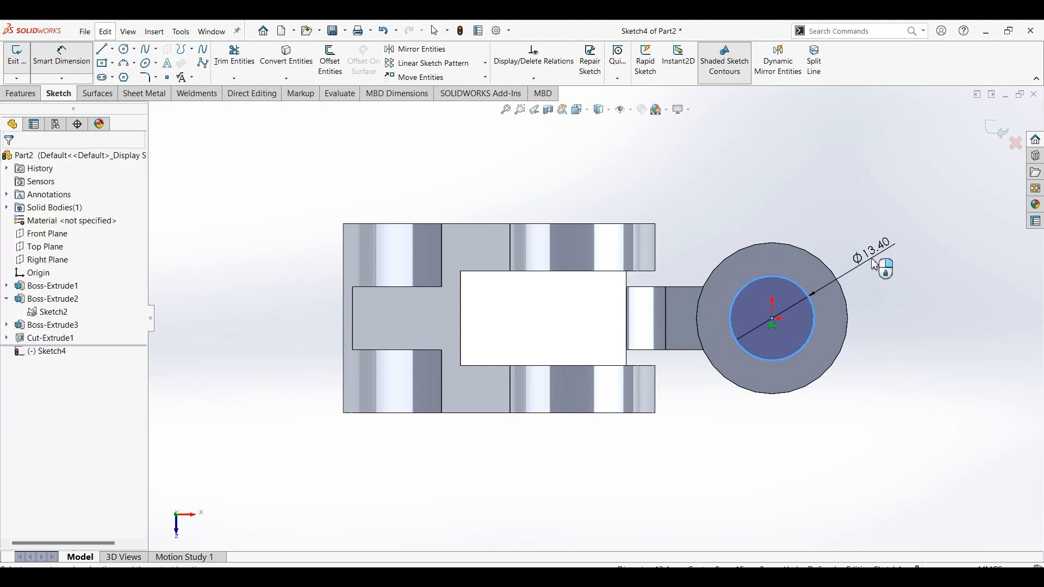
left_click(877, 264)
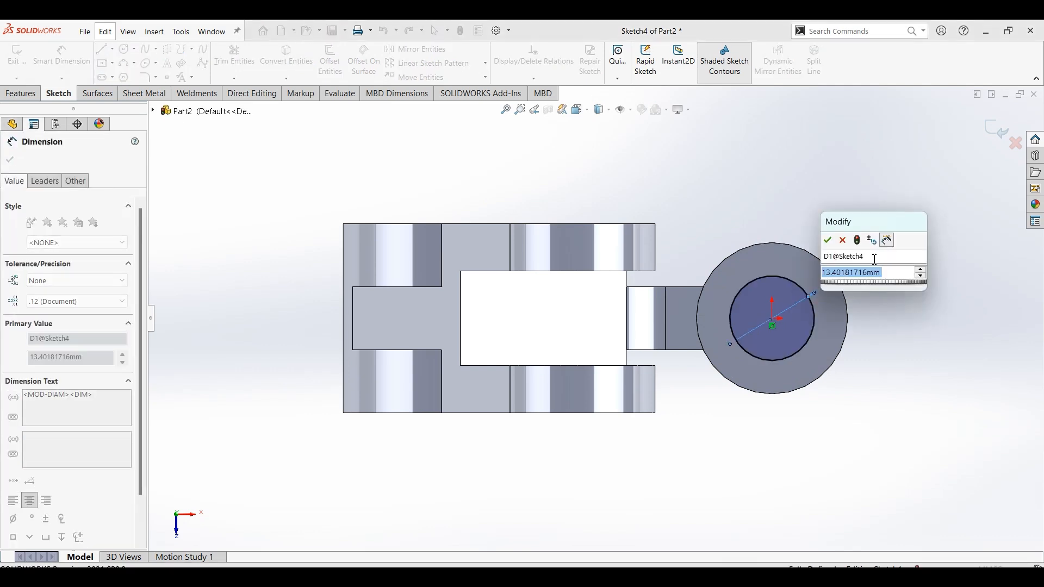
type("12")
key("Return")
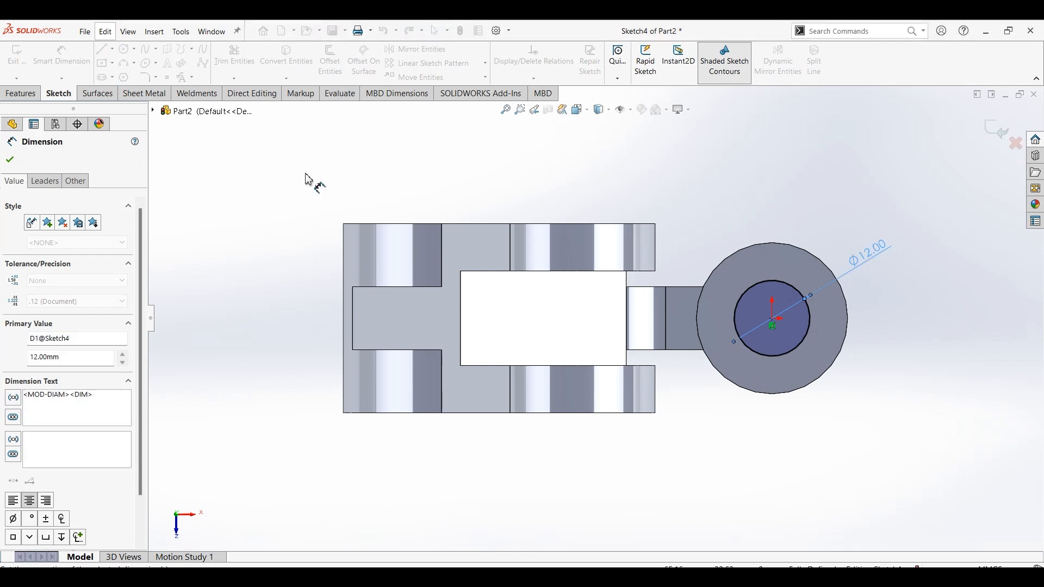
Cut the circle through the vertical cylinder with an extruded cut using the Up To Next end condition
left_click(32, 105)
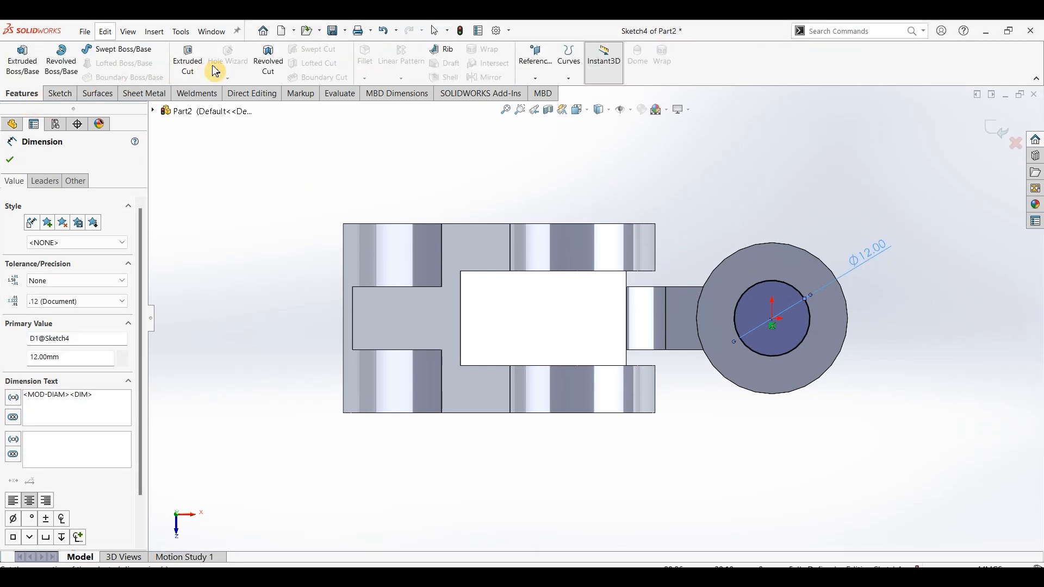
left_click(188, 60)
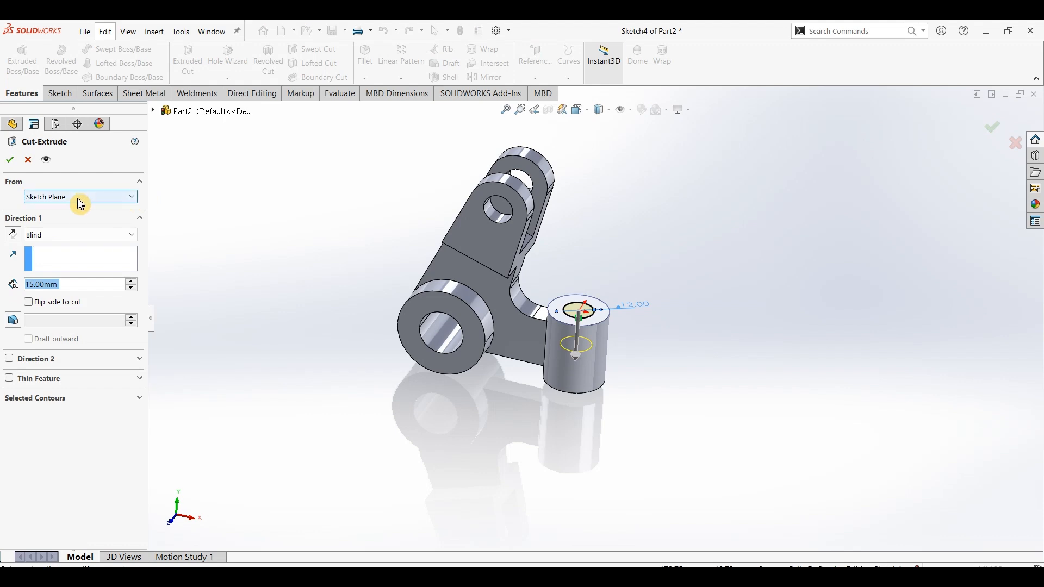
left_click(43, 234)
left_click(44, 275)
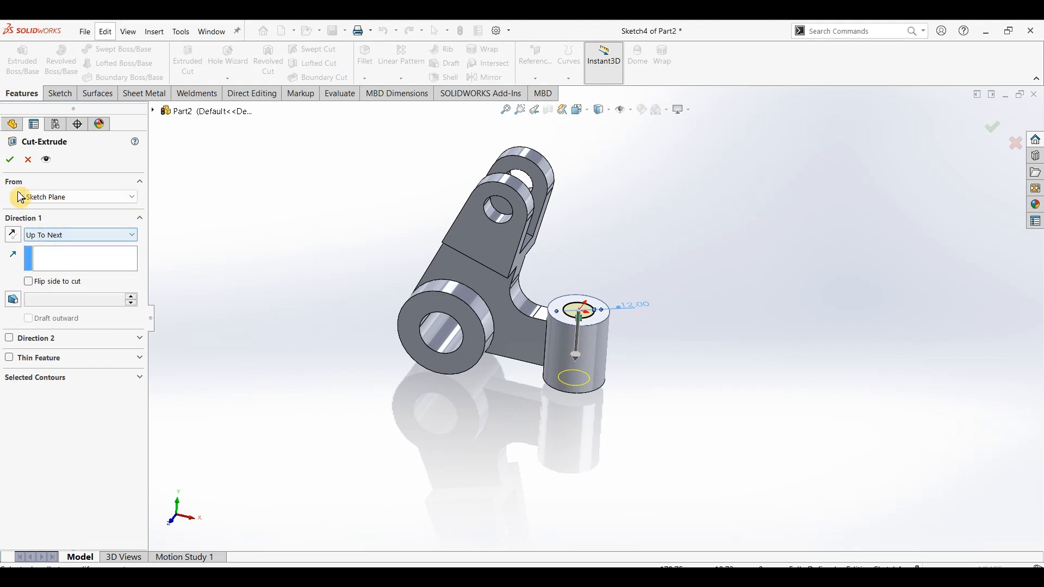
left_click(10, 160)
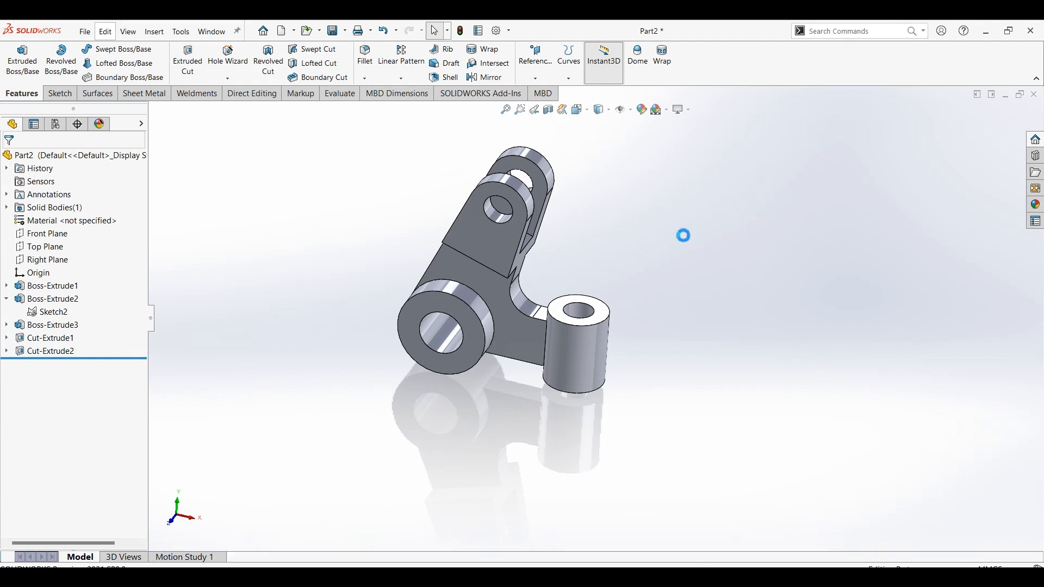
Chamfer the outer circular edges at both ends of the large horizontal boss and the vertical cylinder, 1 mm at 45 degrees
key("ctrl+7")
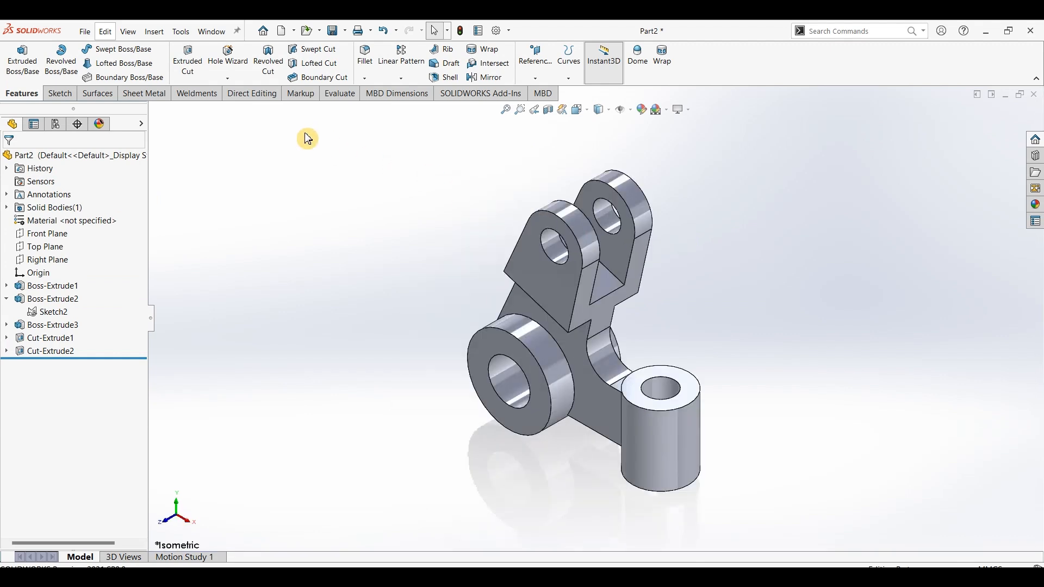
left_click(374, 82)
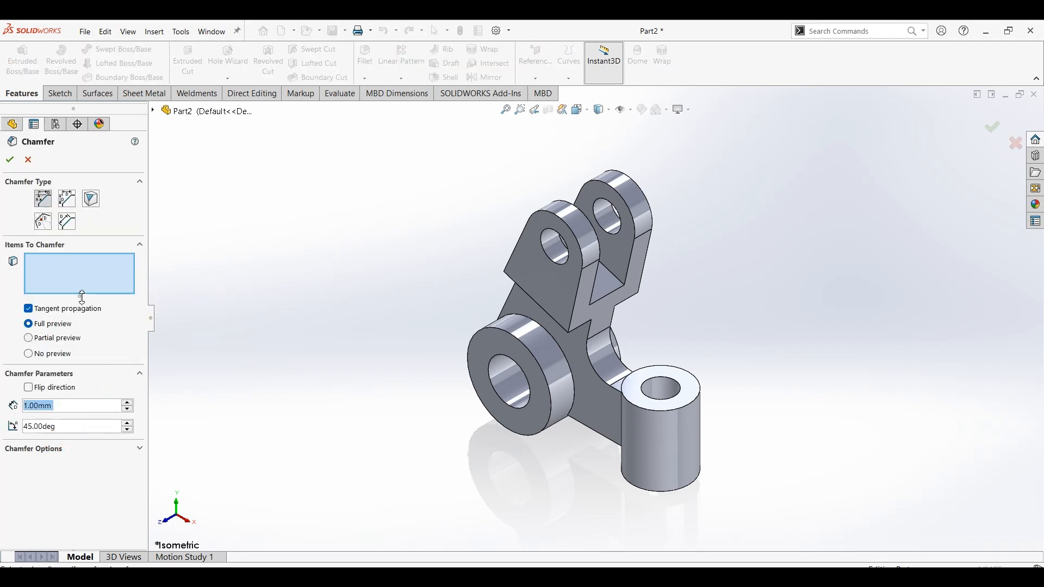
left_click(619, 384)
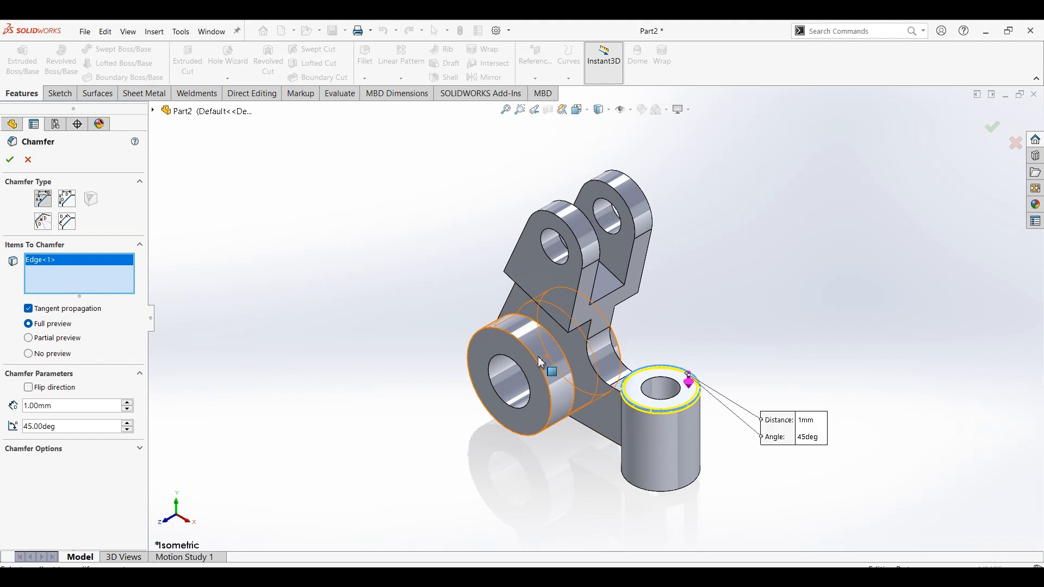
left_click(477, 350)
mouse_move(617, 342)
middle_mouse_down()
mouse_move(645, 325)
mouse_move(625, 354)
middle_mouse_up()
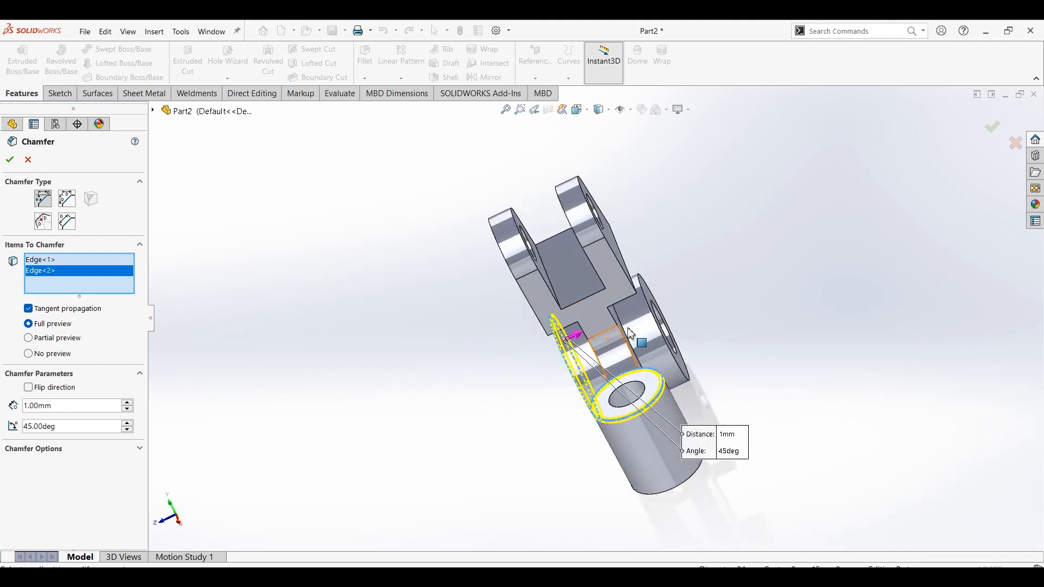
left_click(608, 405)
middle_click_drag(608, 405, 722, 268)
left_click(731, 452)
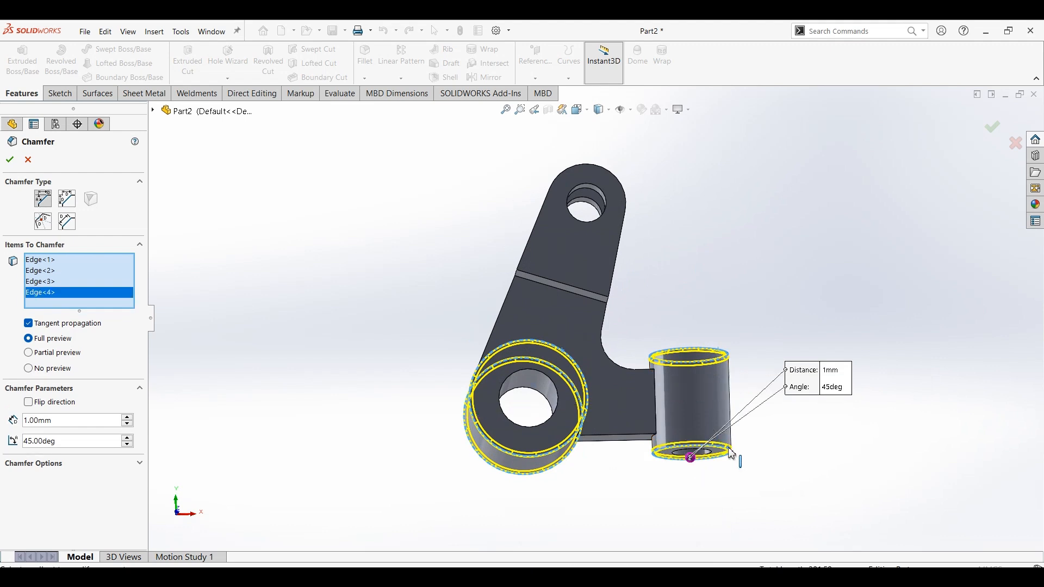
left_click(10, 160)
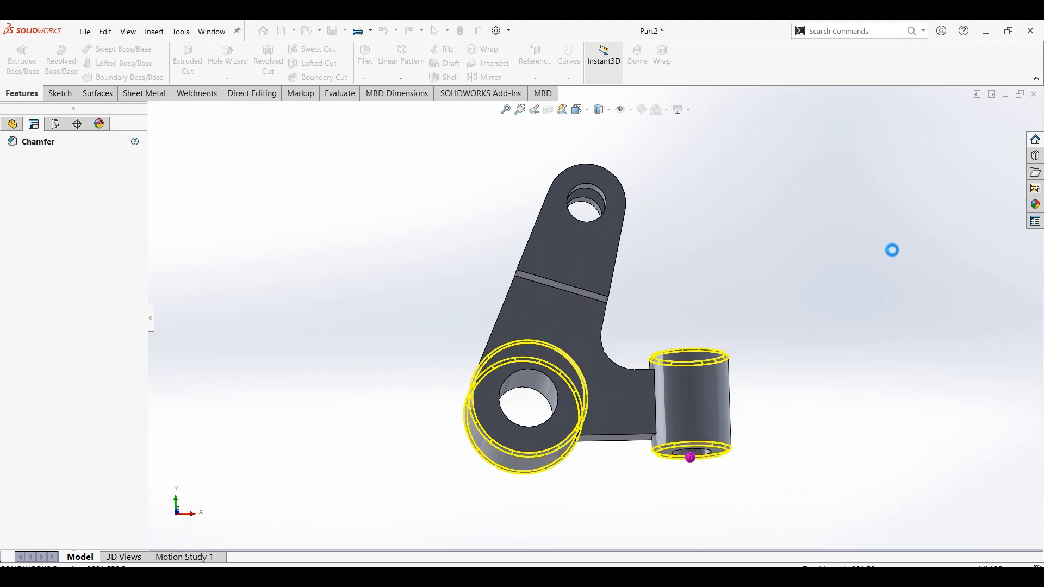
Apply the polished steel appearance to the part and change the scene to Plain White in isometric view
key("ctrl+7")
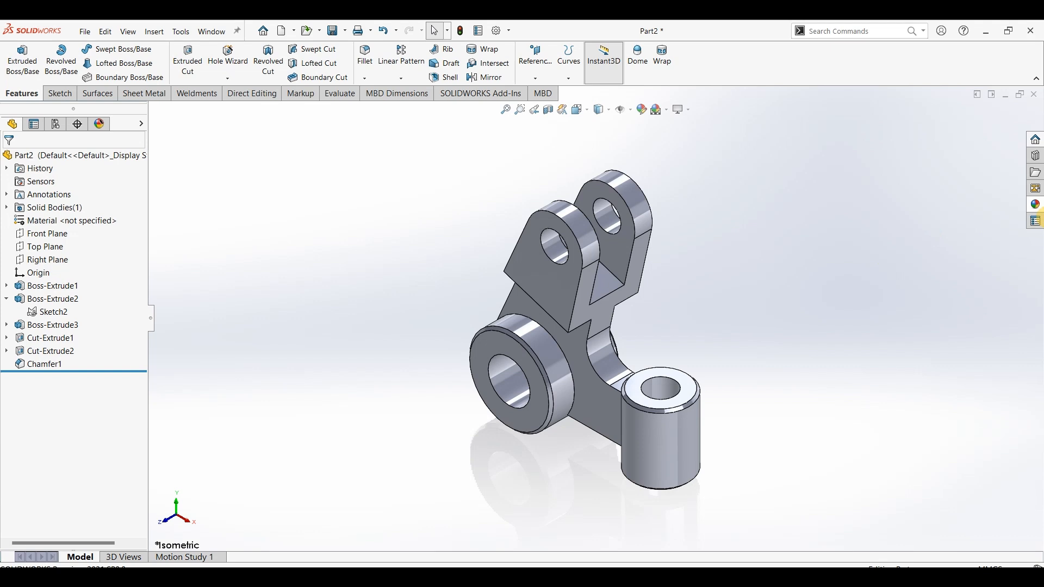
left_click(1036, 205)
left_click(935, 321)
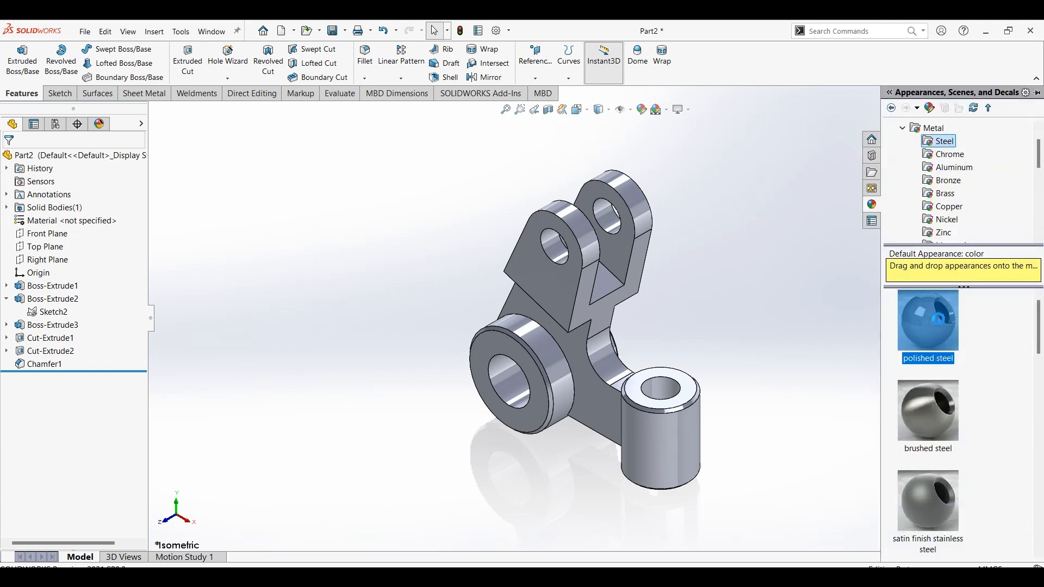
left_click(666, 110)
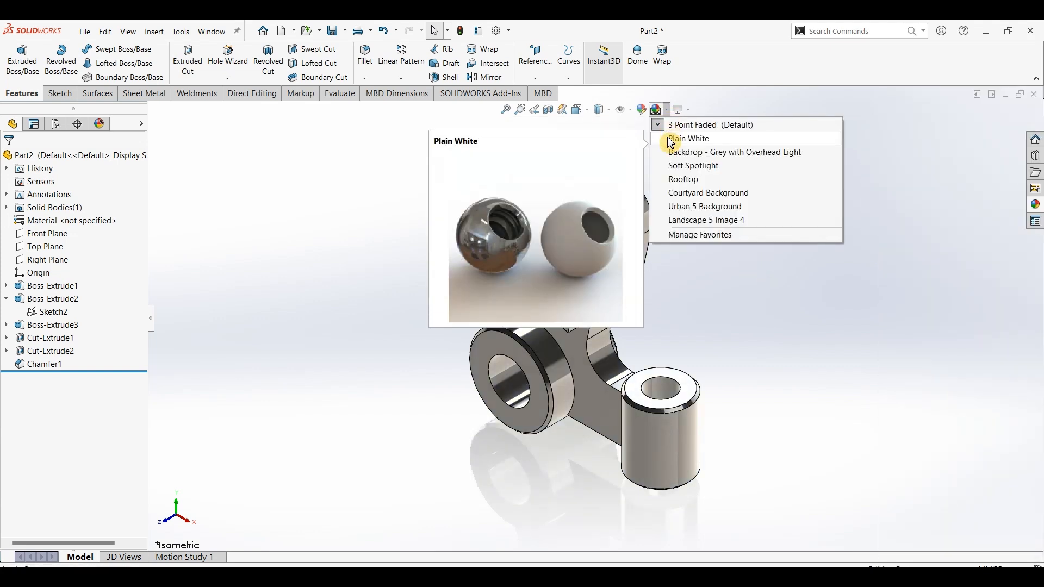
left_click(671, 140)
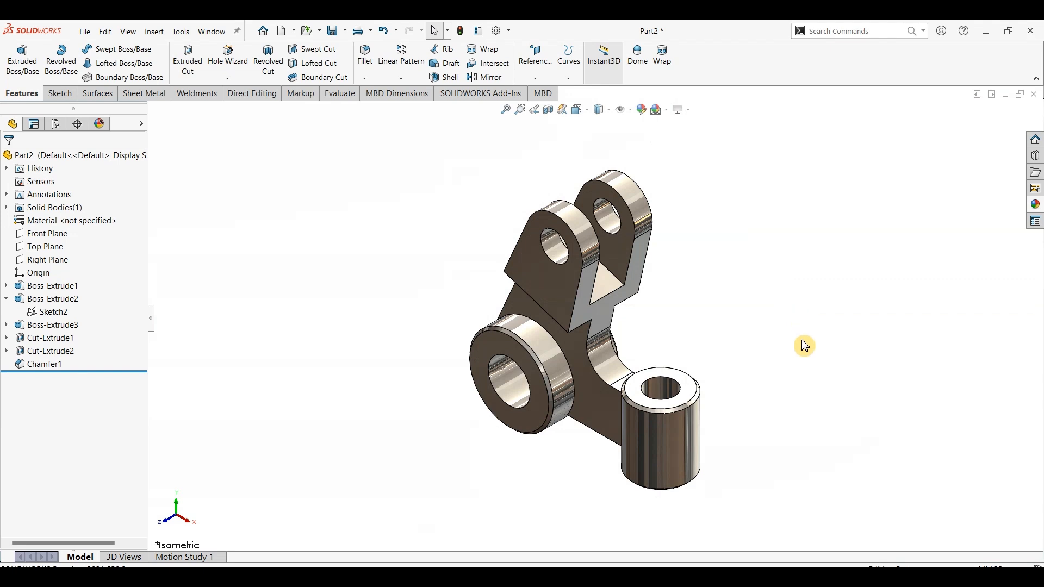